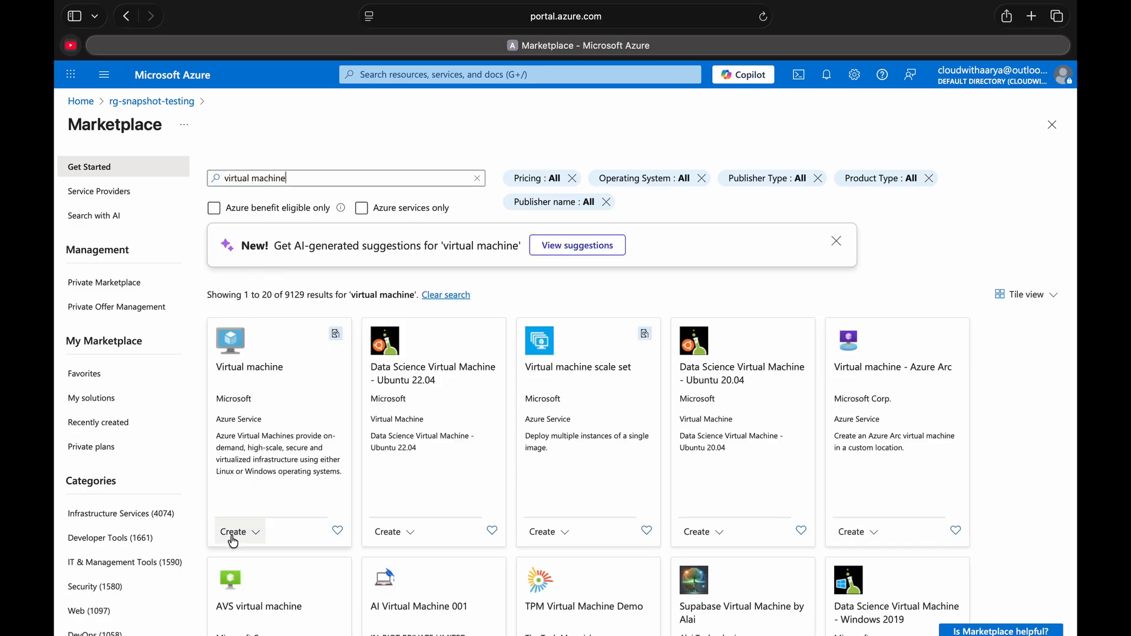
# - Start creating a Microsoft Virtual machine from the Marketplace results and name it snapshotVM
pyautogui.scroll(-5, 289, 489)
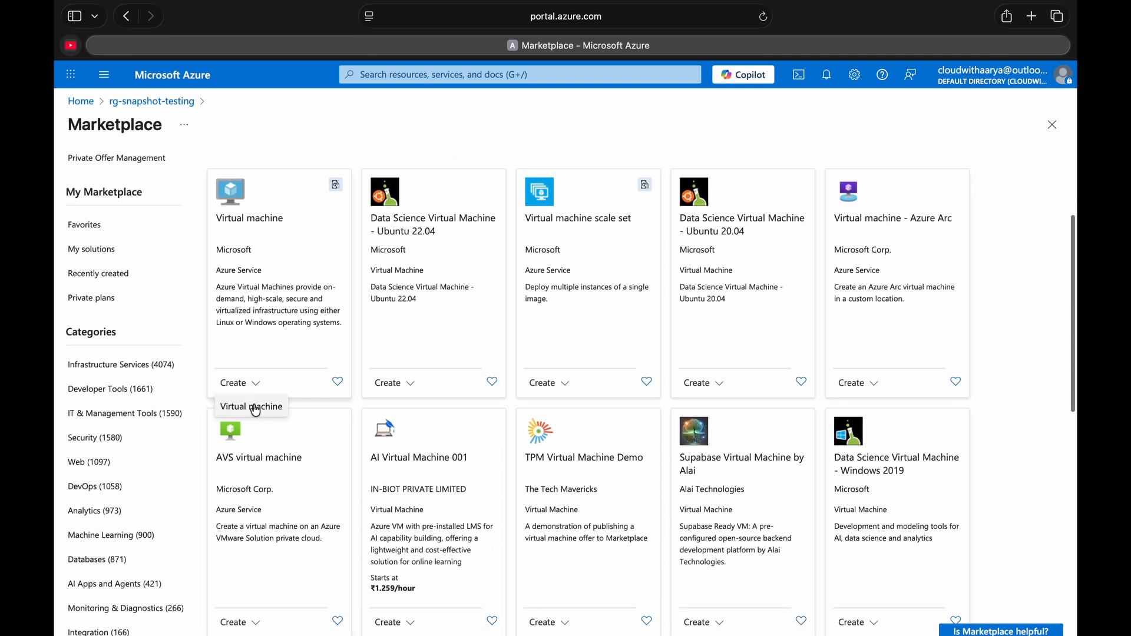
pyautogui.click(257, 409)
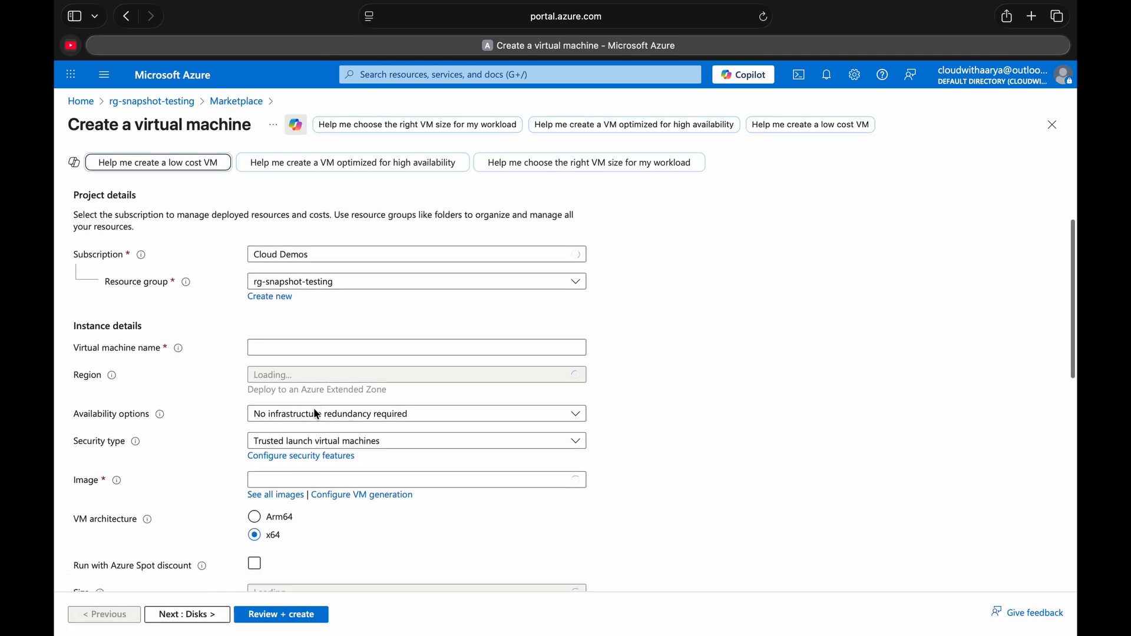
pyautogui.scroll(-1, 397, 330)
pyautogui.click(396, 307)
pyautogui.write('snapshottestin')
pyautogui.press('BackSpace')
pyautogui.press('BackSpace')
pyautogui.press('BackSpace')
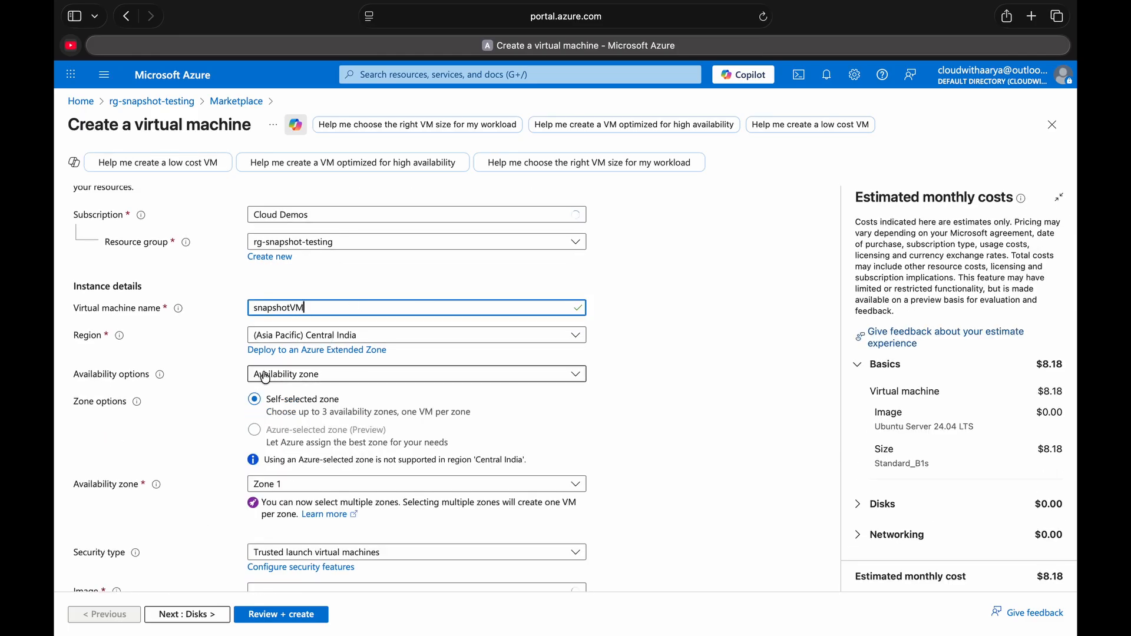
# - Set the availability options to No infrastructure redundancy required and the security type to Standard
pyautogui.click(293, 371)
pyautogui.click(297, 392)
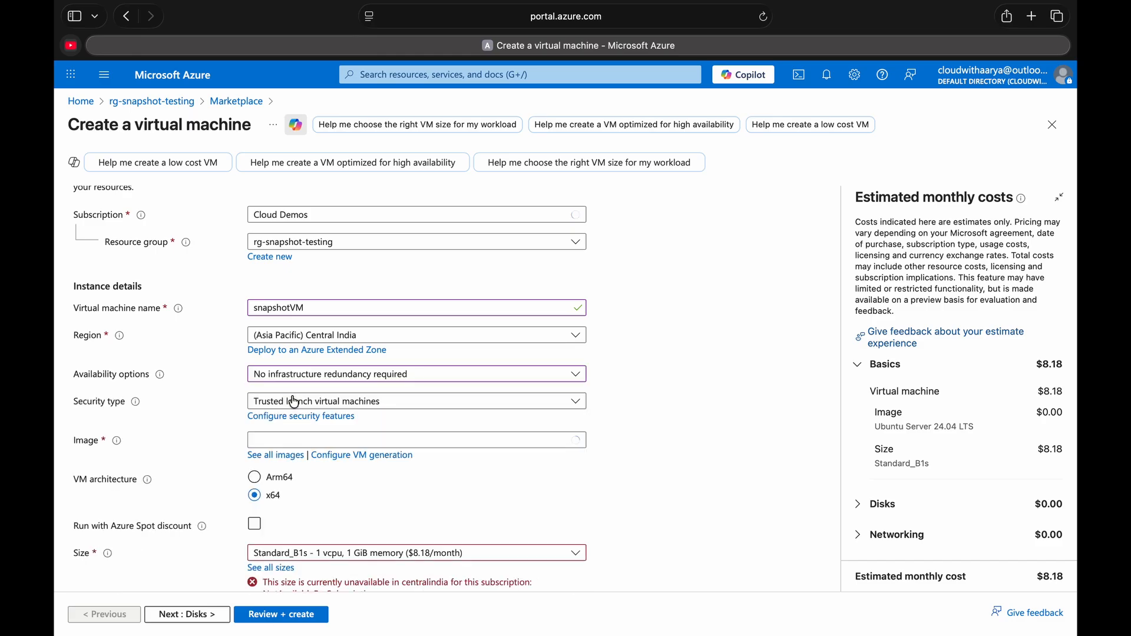
pyautogui.scroll(-3, 298, 396)
pyautogui.click(321, 314)
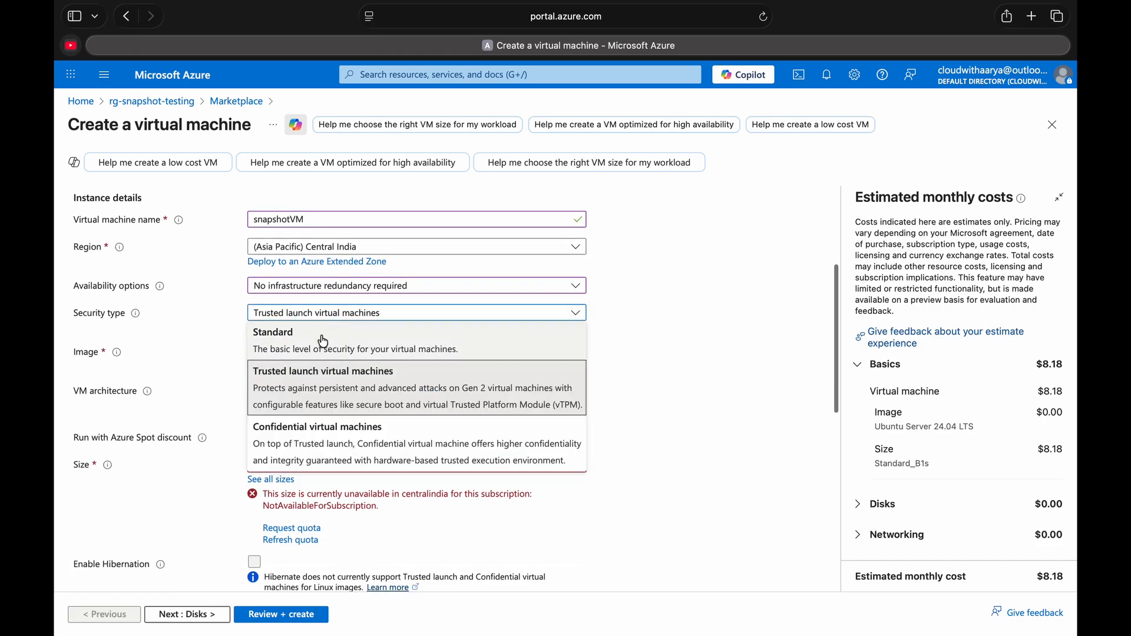
pyautogui.click(336, 330)
# - Choose Windows Server 2025 Datacenter: Azure Edition - x64 Gen2 as the virtual machine image
pyautogui.scroll(-1, 341, 316)
pyautogui.click(344, 303)
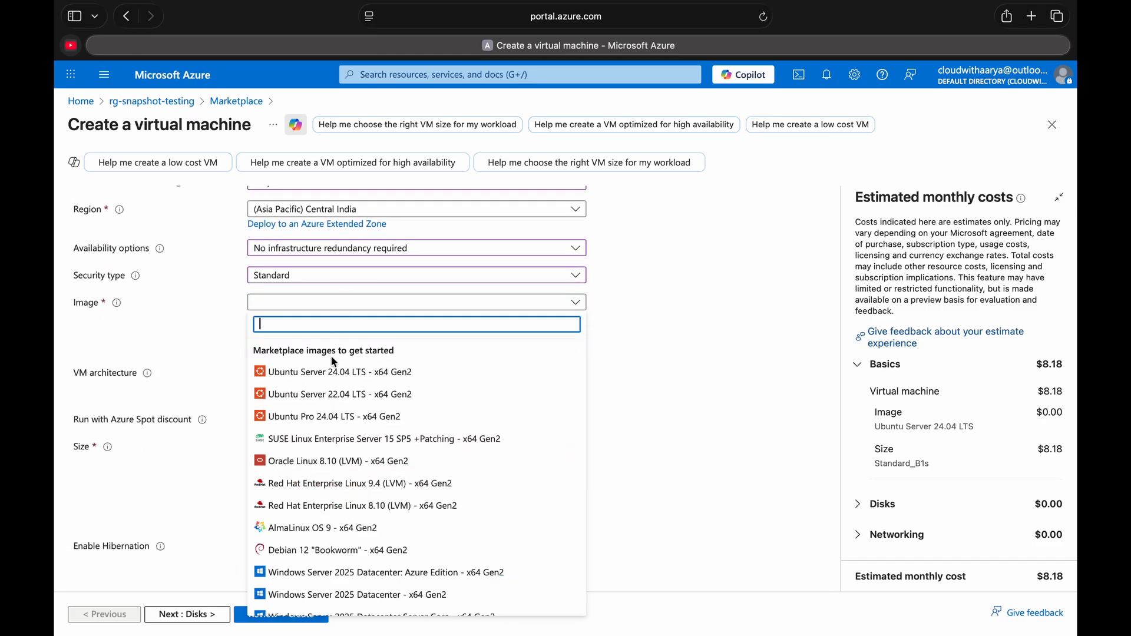
pyautogui.scroll(-1, 325, 530)
pyautogui.scroll(-1, 325, 530)
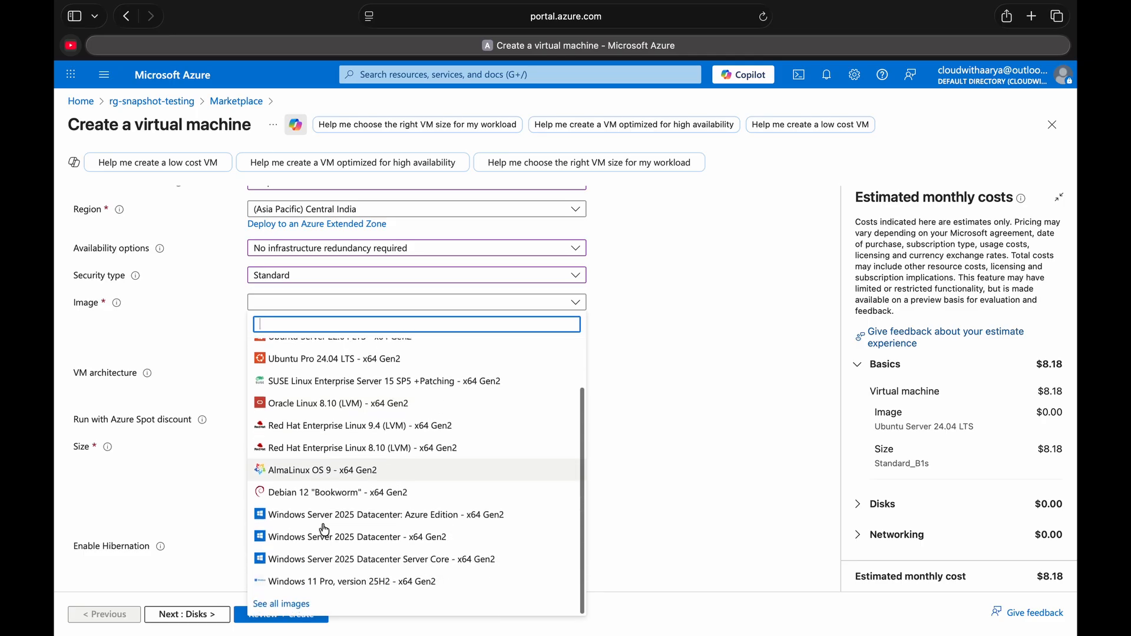
pyautogui.click(353, 521)
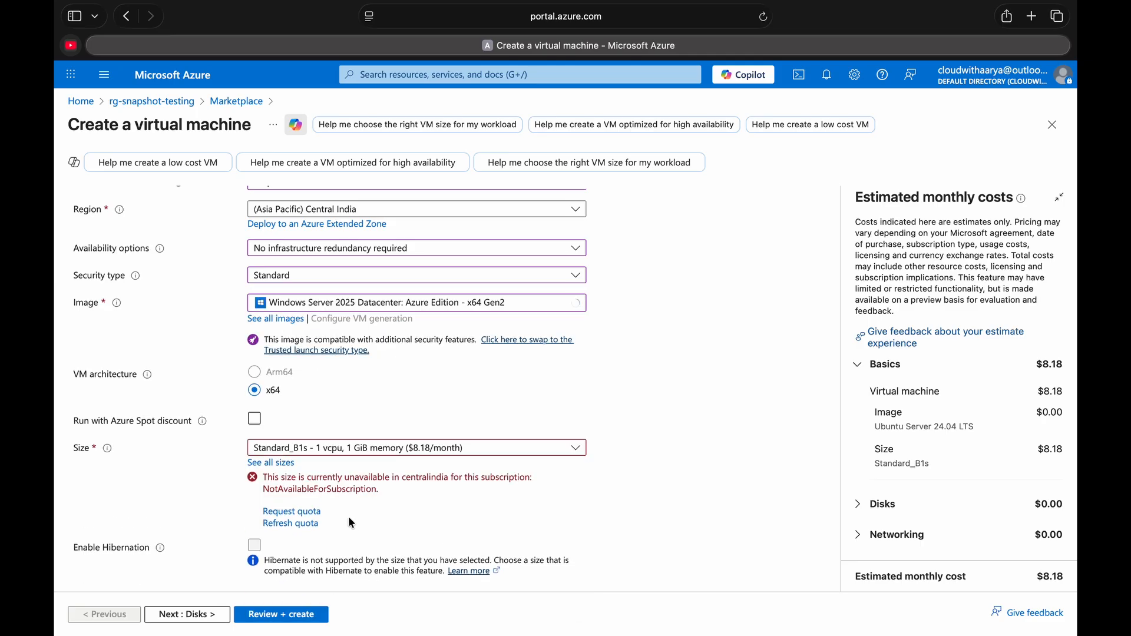
# - Search all VM sizes for b4s and select B4s_v2 as the virtual machine's size
pyautogui.scroll(-2, 411, 394)
pyautogui.click(411, 386)
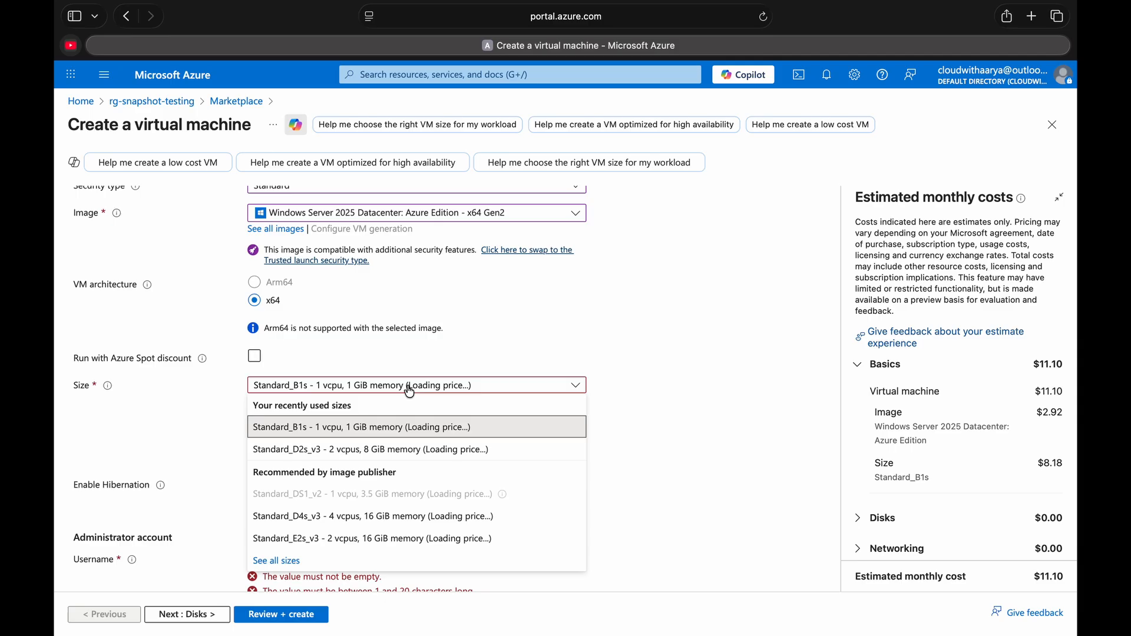
pyautogui.click(278, 400)
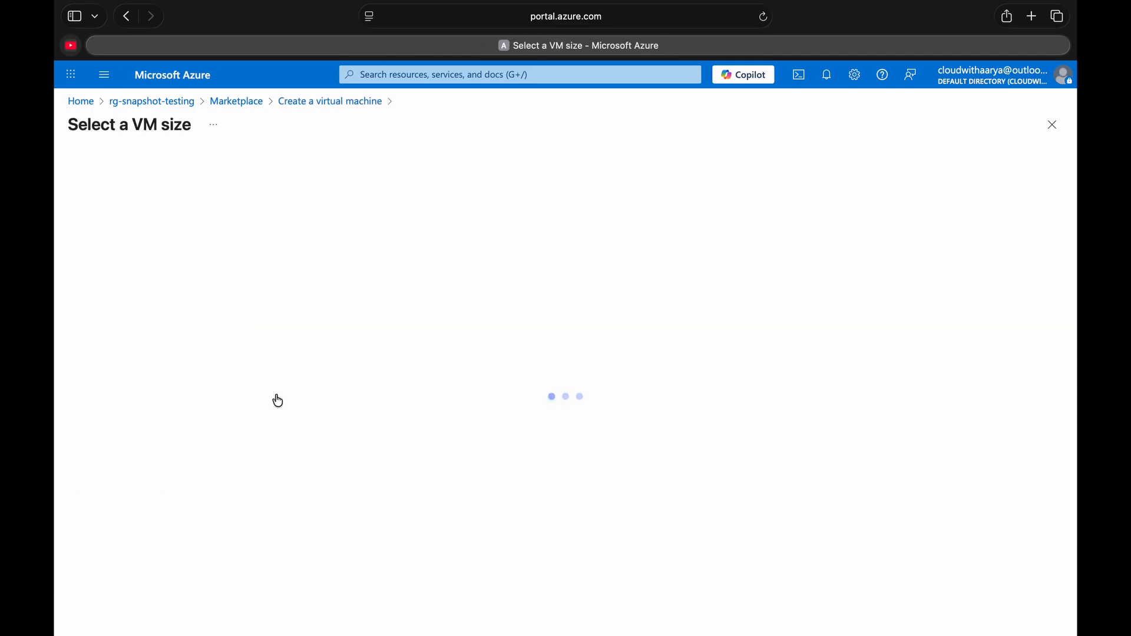
pyautogui.write('b4s')
pyautogui.click(86, 260)
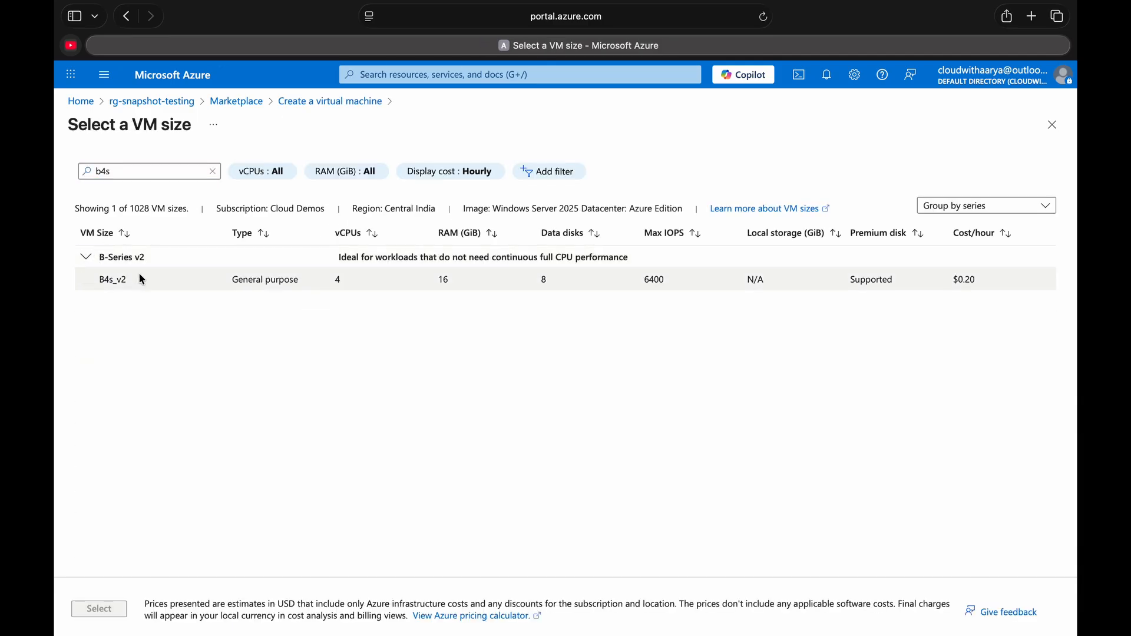
pyautogui.click(144, 285)
pyautogui.click(117, 609)
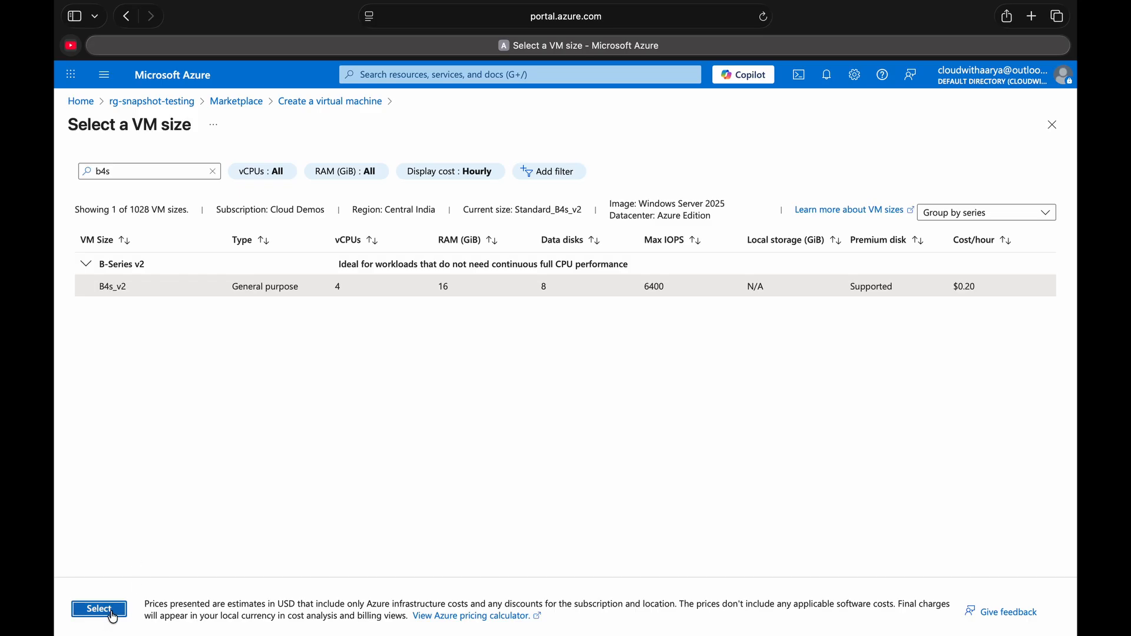
# - Fill in the administrator account's username, then enter and confirm its password
pyautogui.scroll(-3, 201, 451)
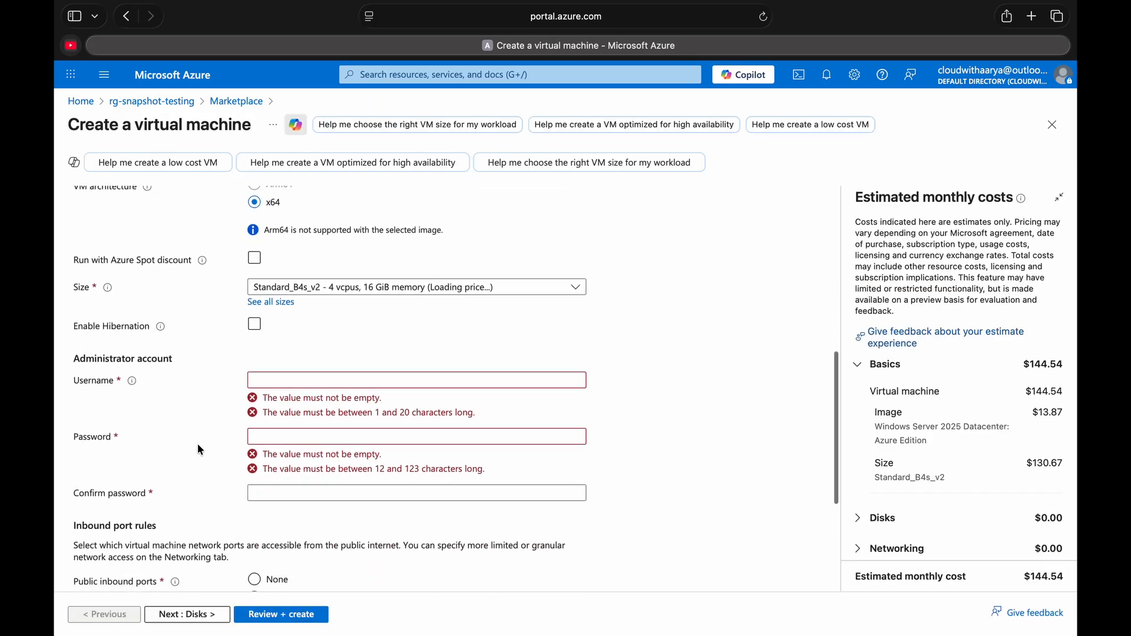
pyautogui.click(278, 329)
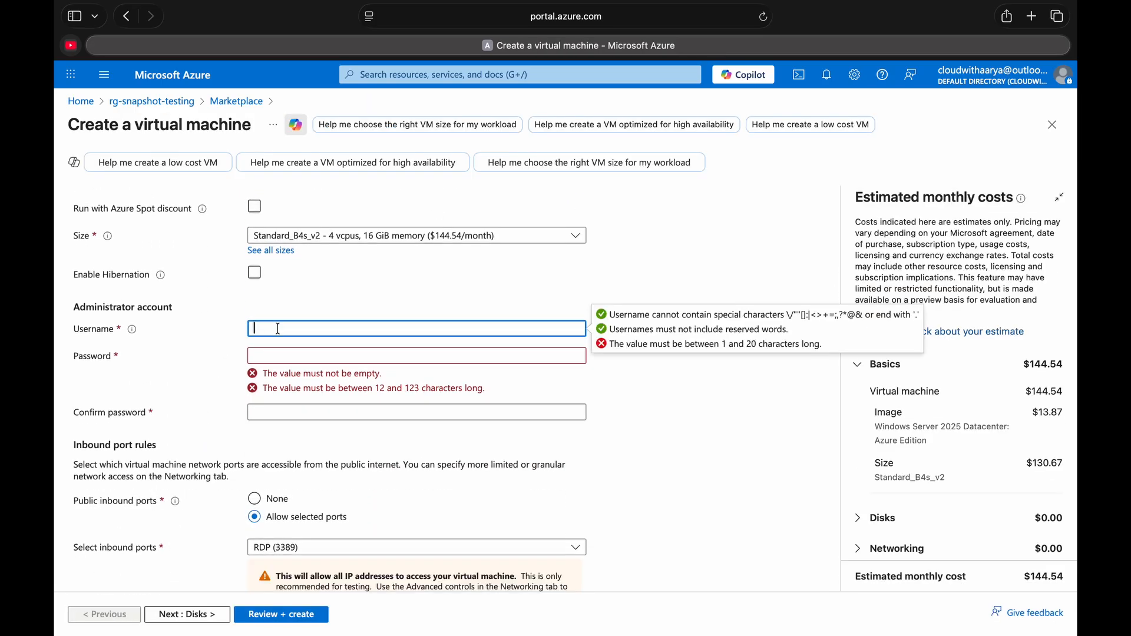
pyautogui.write('loudwithaarya')
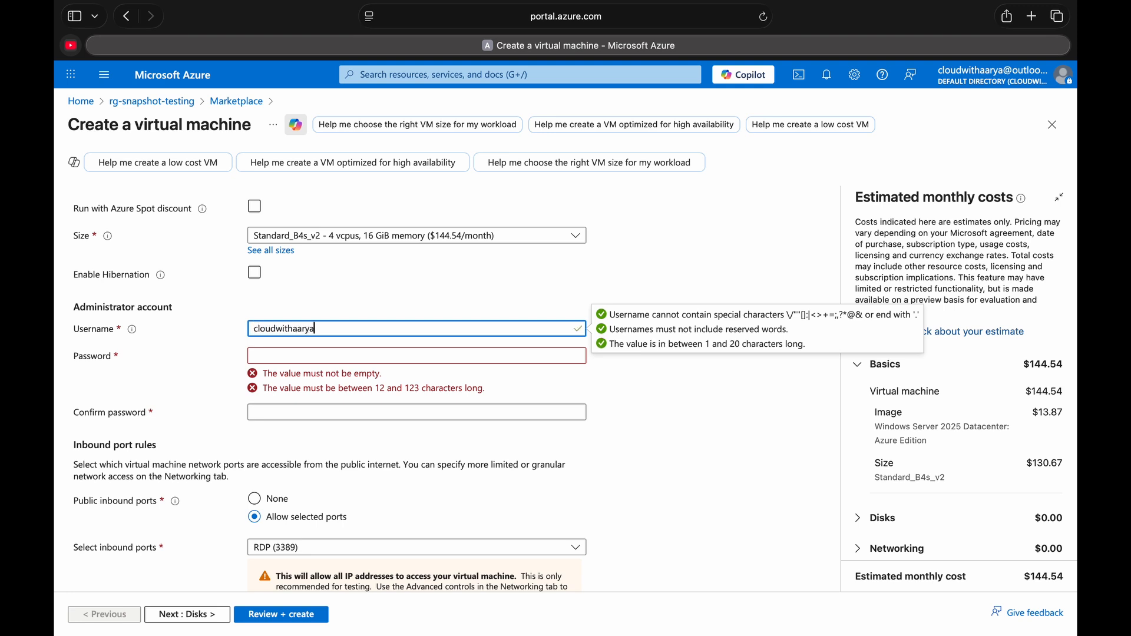
pyautogui.press('Tab')
pyautogui.write('•')
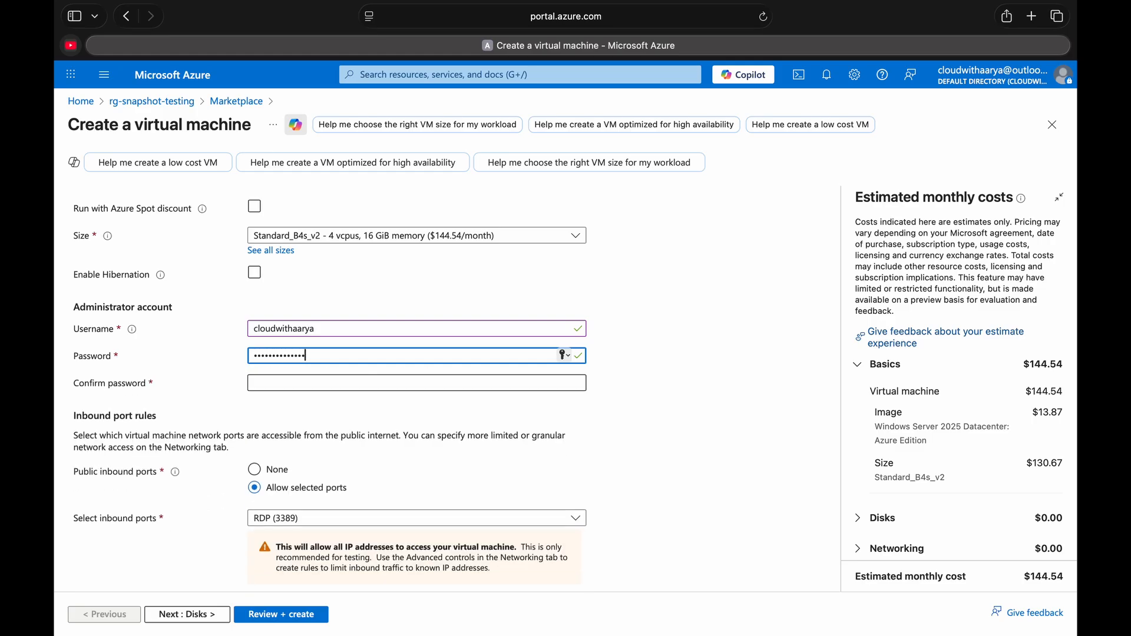
pyautogui.click(381, 384)
pyautogui.write('••••••••••')
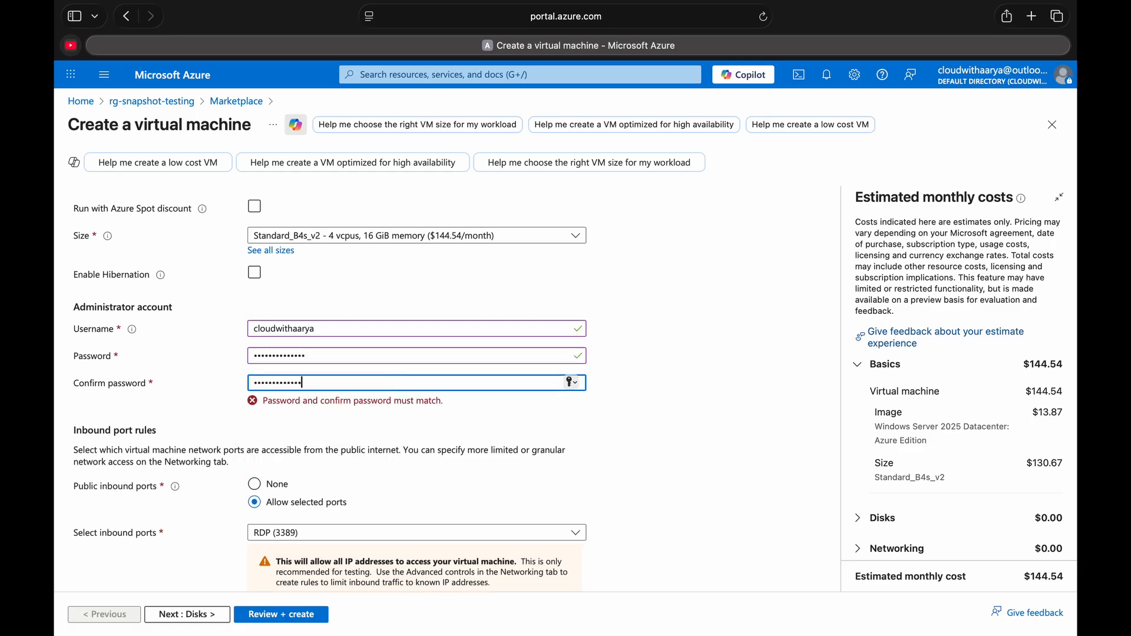
# - Check which inbound ports can be allowed for the virtual machine, keeping RDP (3389) selected
pyautogui.scroll(-2, 456, 389)
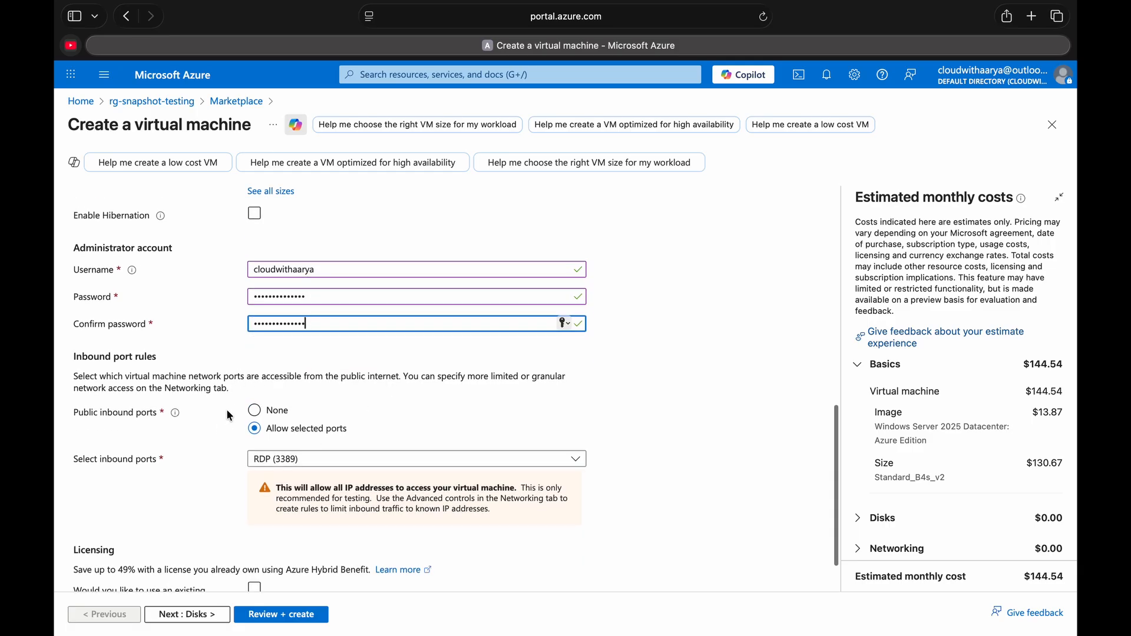
pyautogui.click(270, 462)
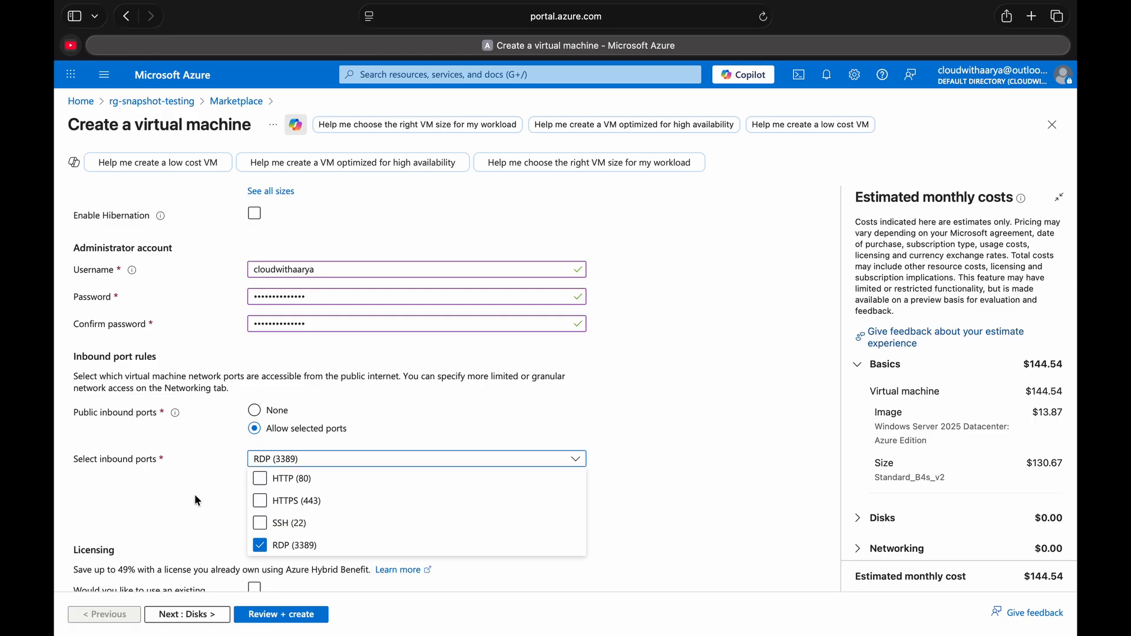
pyautogui.scroll(-2, 198, 501)
# - Proceed to the disk settings and set the OS disk type to locally-redundant Standard HDD
pyautogui.click(218, 614)
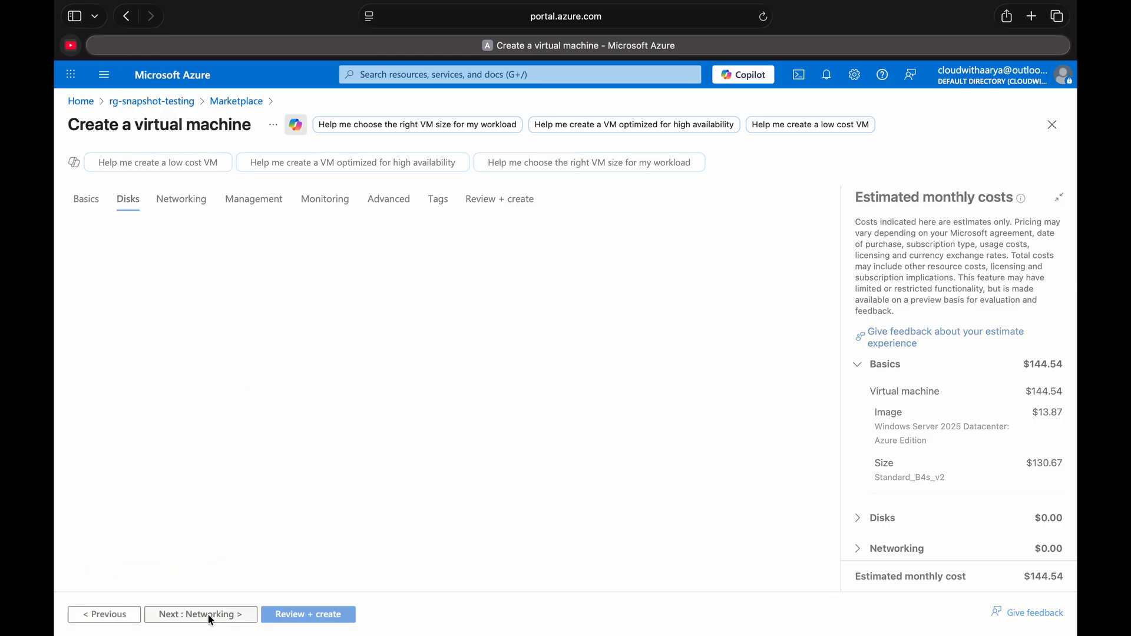
pyautogui.click(272, 425)
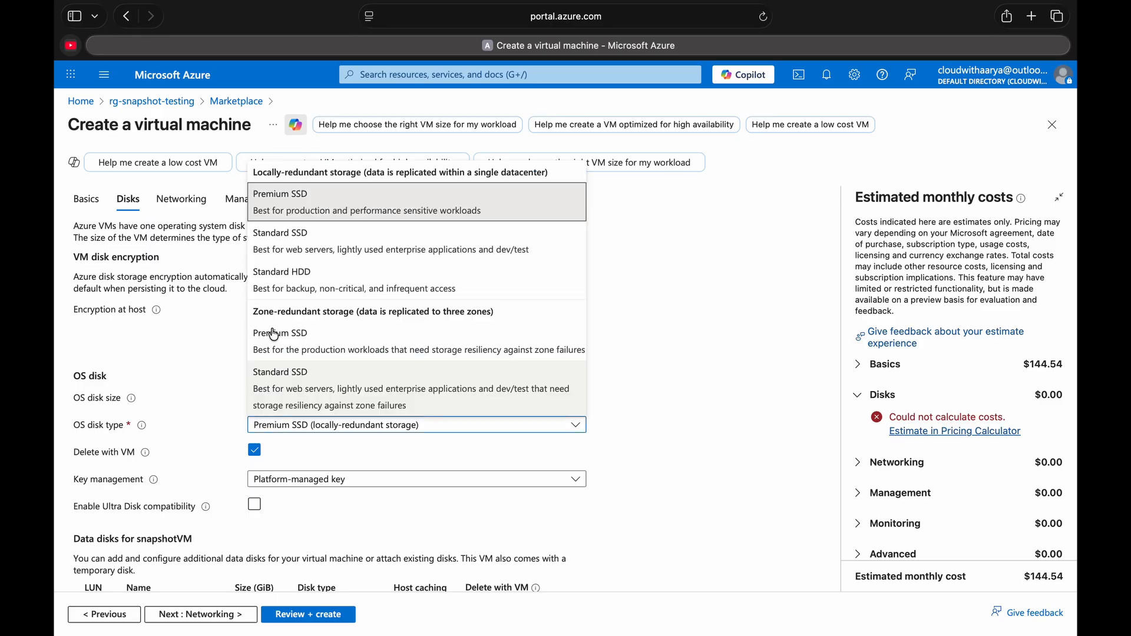
pyautogui.click(312, 287)
# - Create and attach a new empty data disk of 256 GiB on locally-redundant Standard HDD storage
pyautogui.scroll(-3, 247, 471)
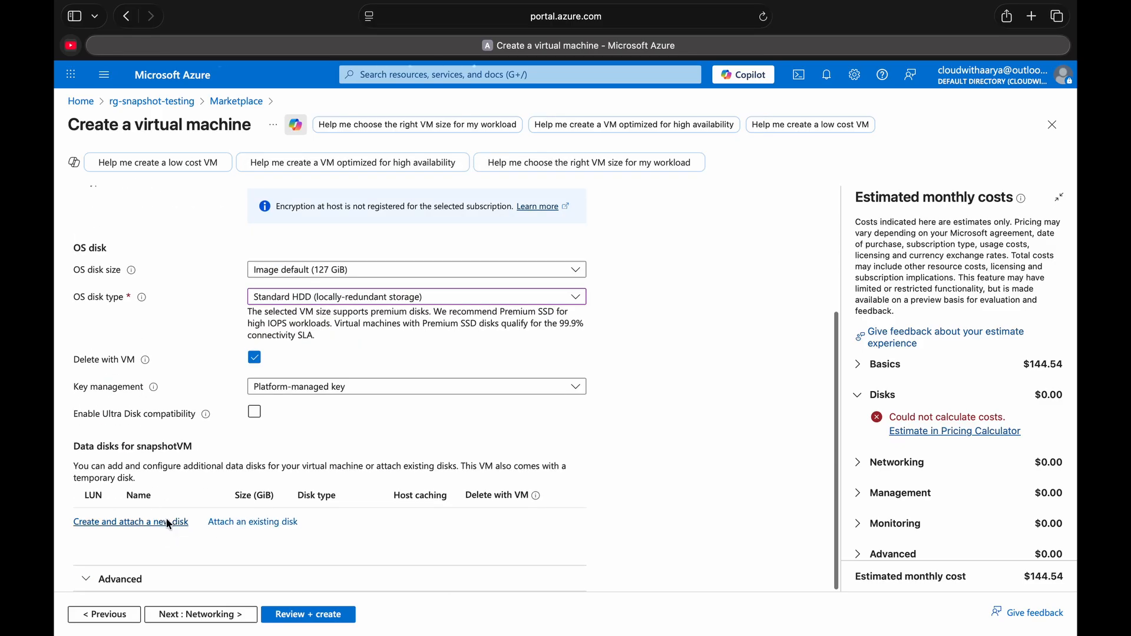
pyautogui.click(169, 524)
pyautogui.click(366, 240)
pyautogui.click(212, 287)
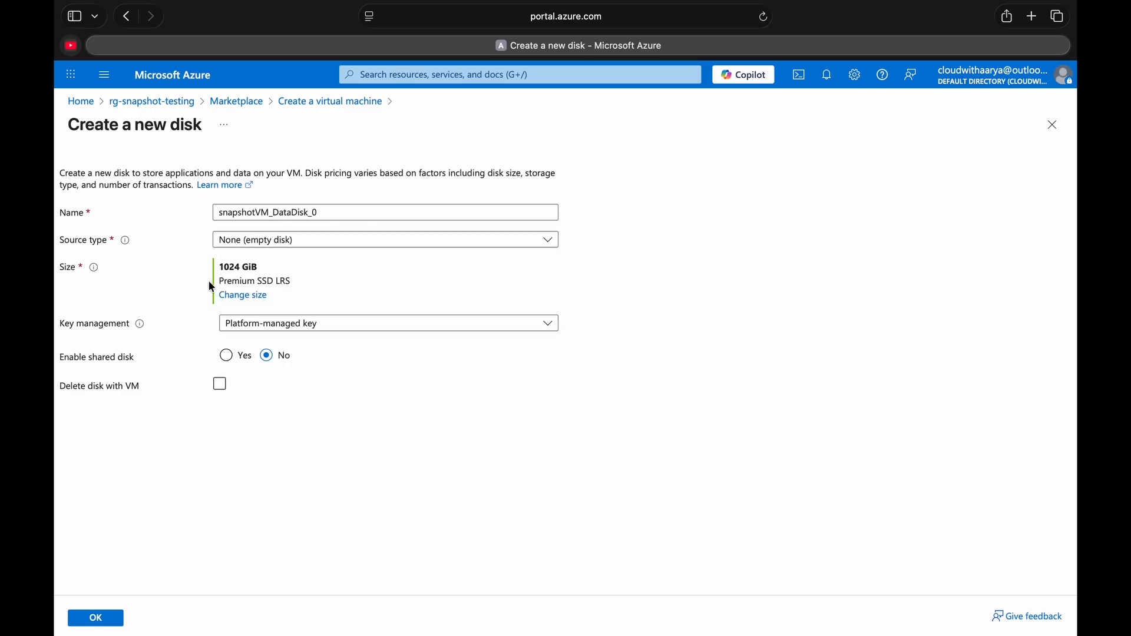
pyautogui.click(244, 295)
pyautogui.click(218, 226)
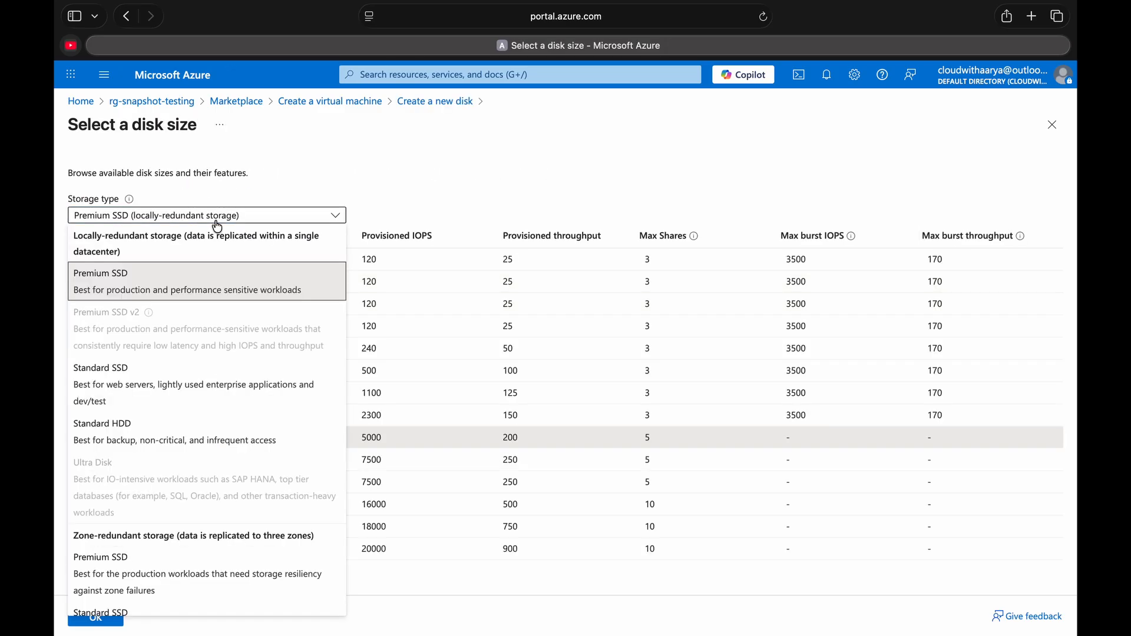
pyautogui.click(151, 439)
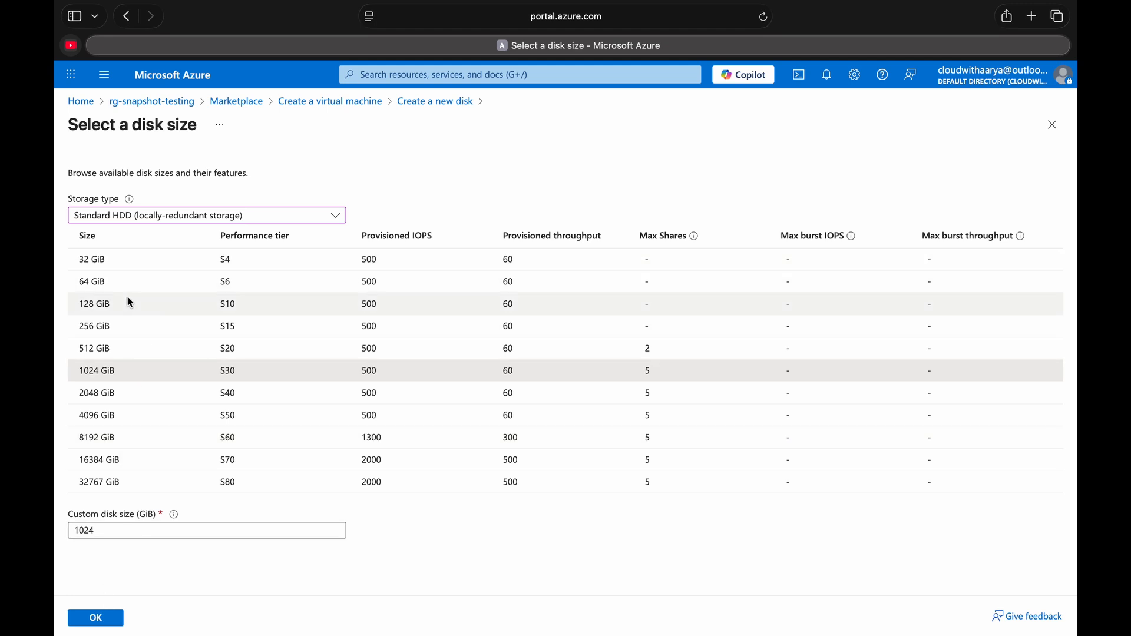
pyautogui.click(120, 326)
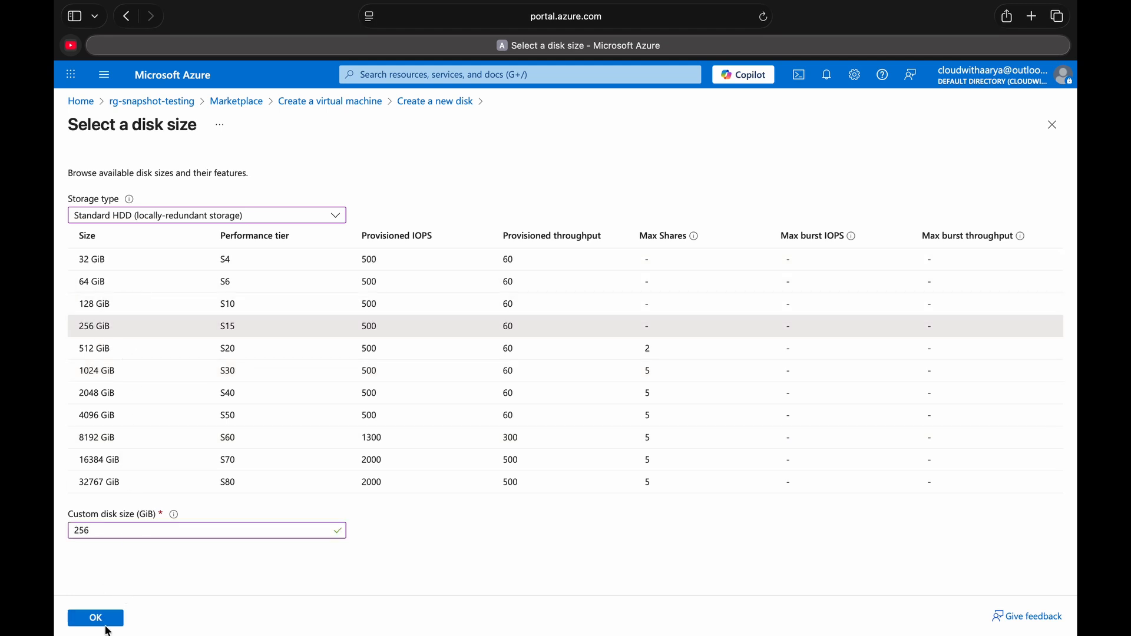
pyautogui.click(109, 622)
pyautogui.click(112, 619)
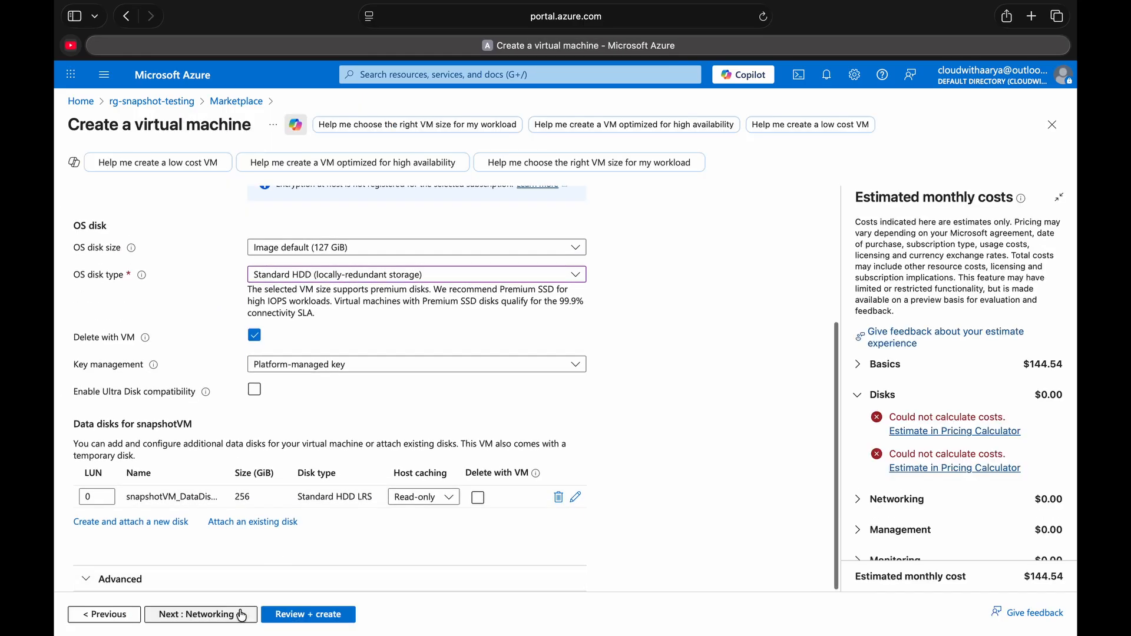
# - Proceed to the networking settings and review the network interface, inbound port and load balancing options
pyautogui.click(232, 614)
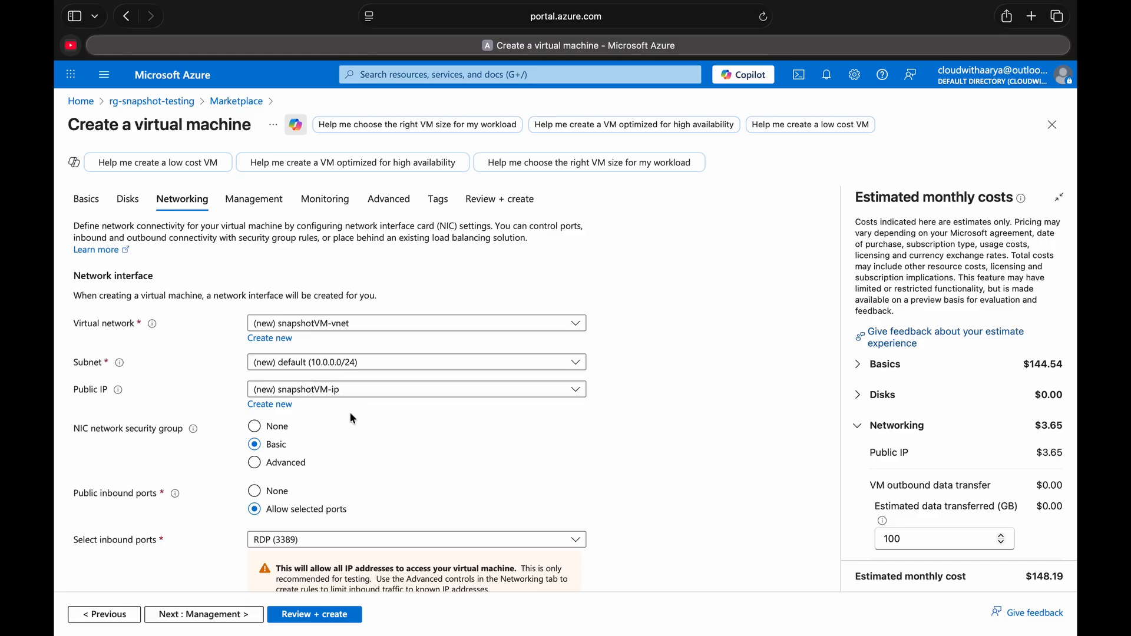
pyautogui.scroll(-2, 331, 438)
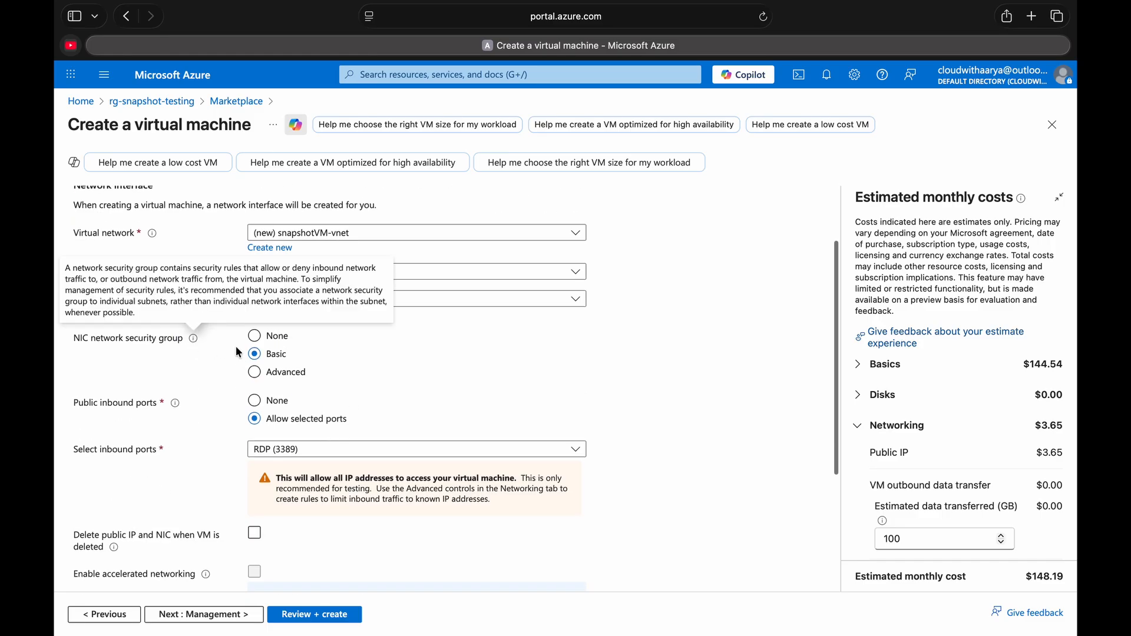
pyautogui.click(284, 450)
pyautogui.click(260, 514)
pyautogui.click(122, 479)
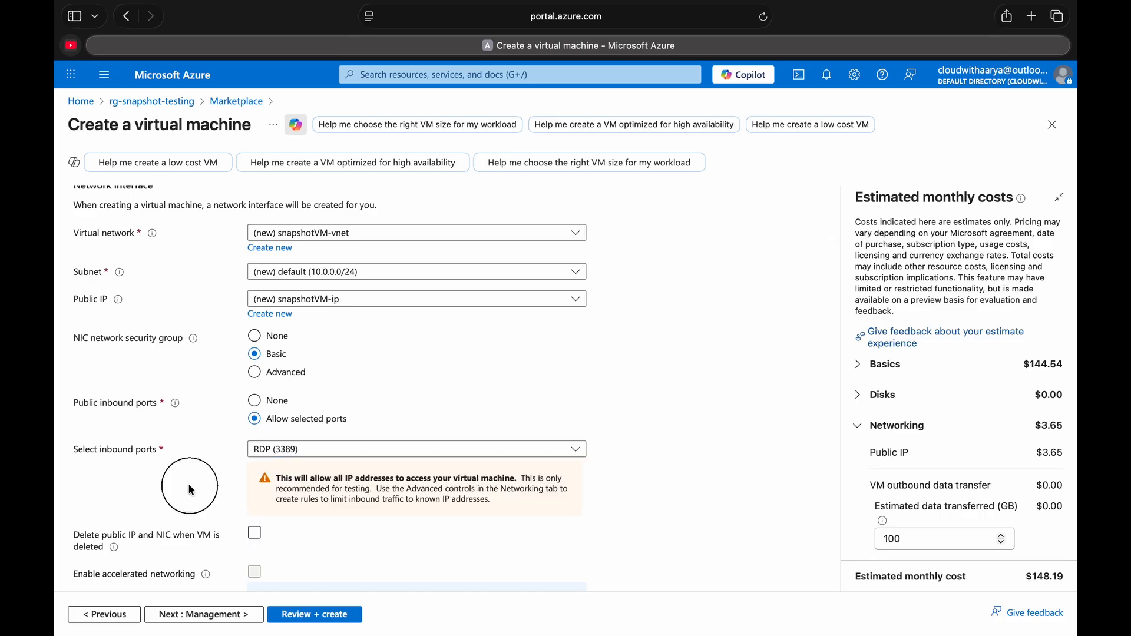
pyautogui.scroll(-5, 192, 491)
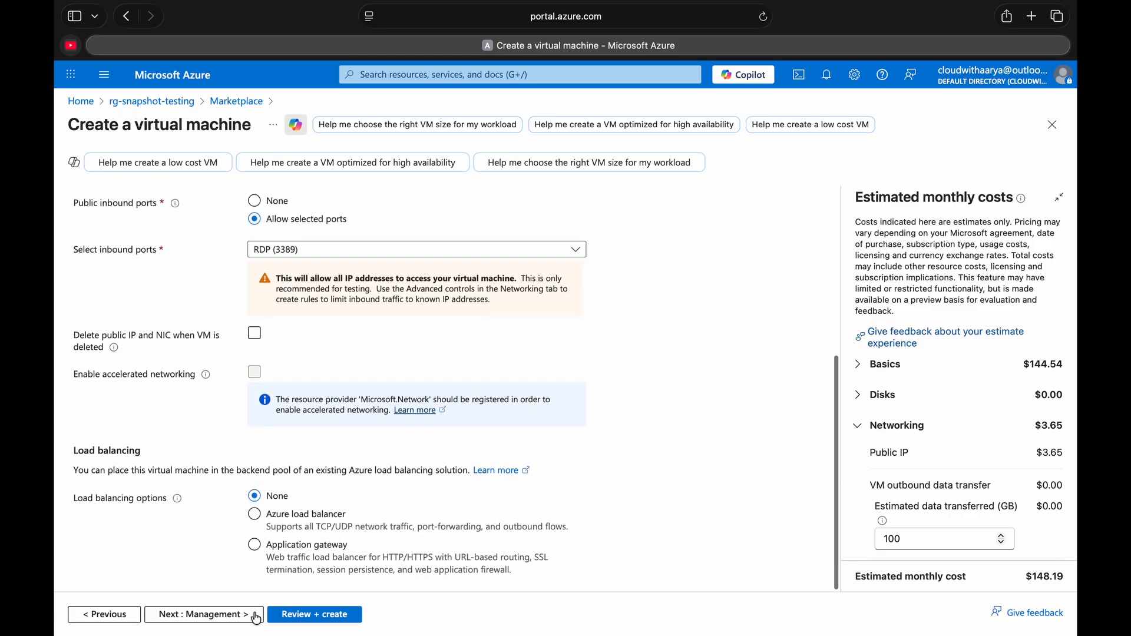
# - Continue with the default management, monitoring, advanced and tag settings to the final review of the virtual machine
pyautogui.click(229, 615)
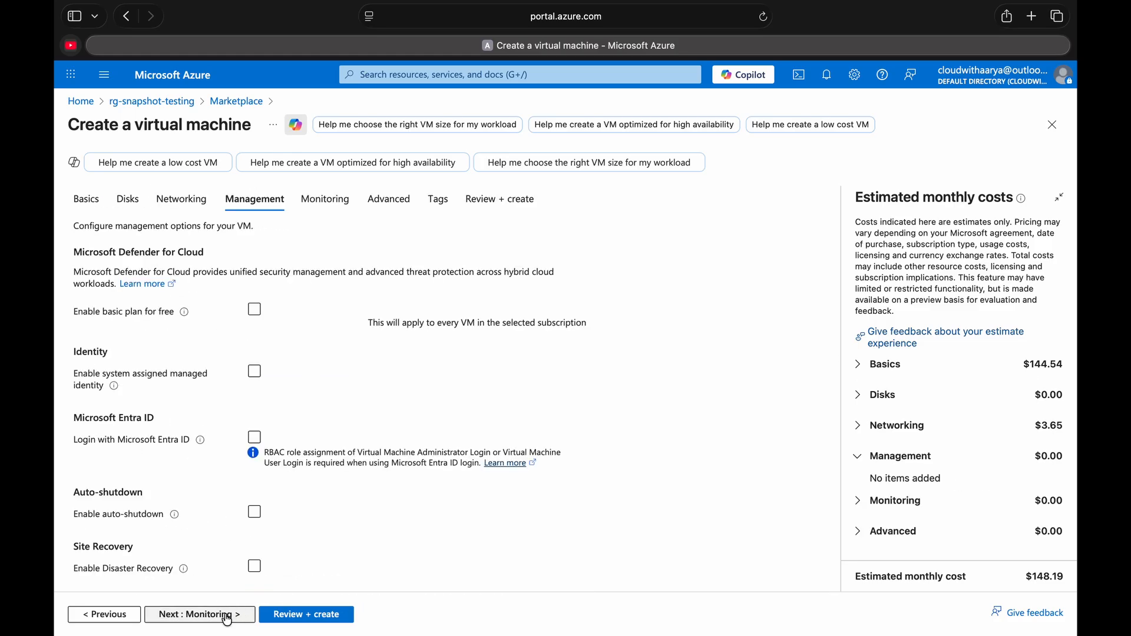
pyautogui.click(228, 617)
pyautogui.click(206, 620)
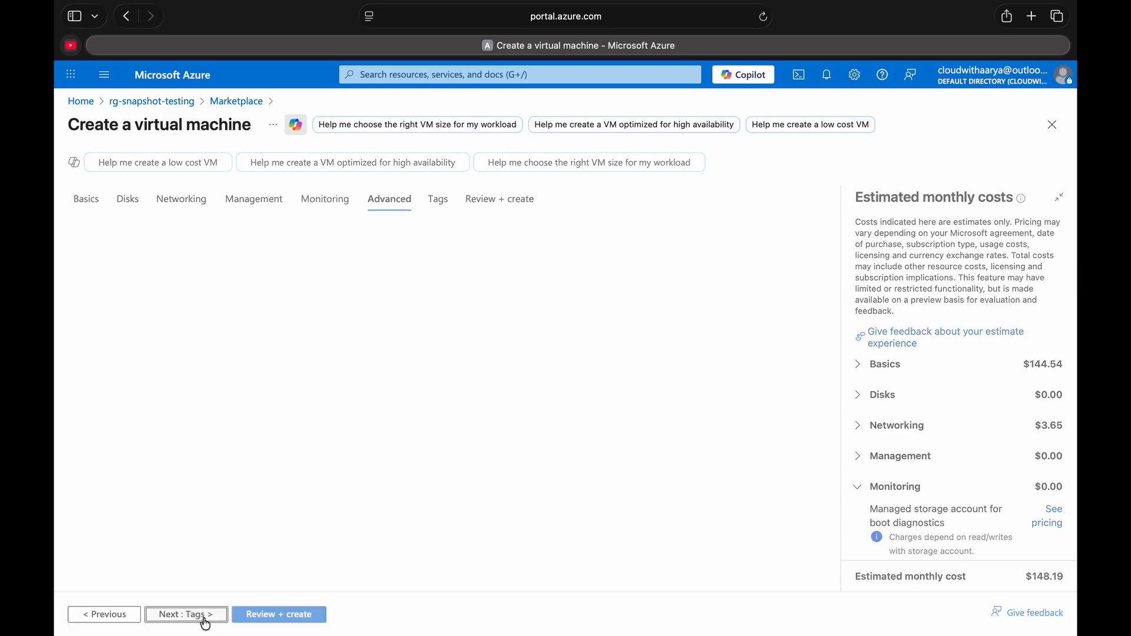
pyautogui.click(203, 616)
pyautogui.click(194, 616)
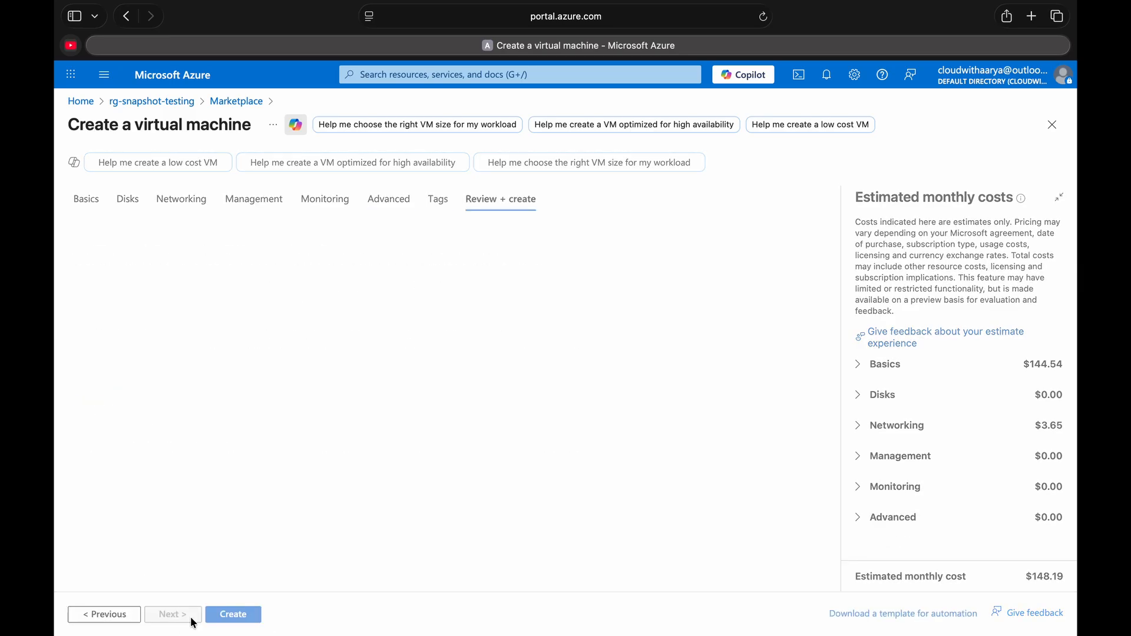
pyautogui.scroll(-15, 236, 483)
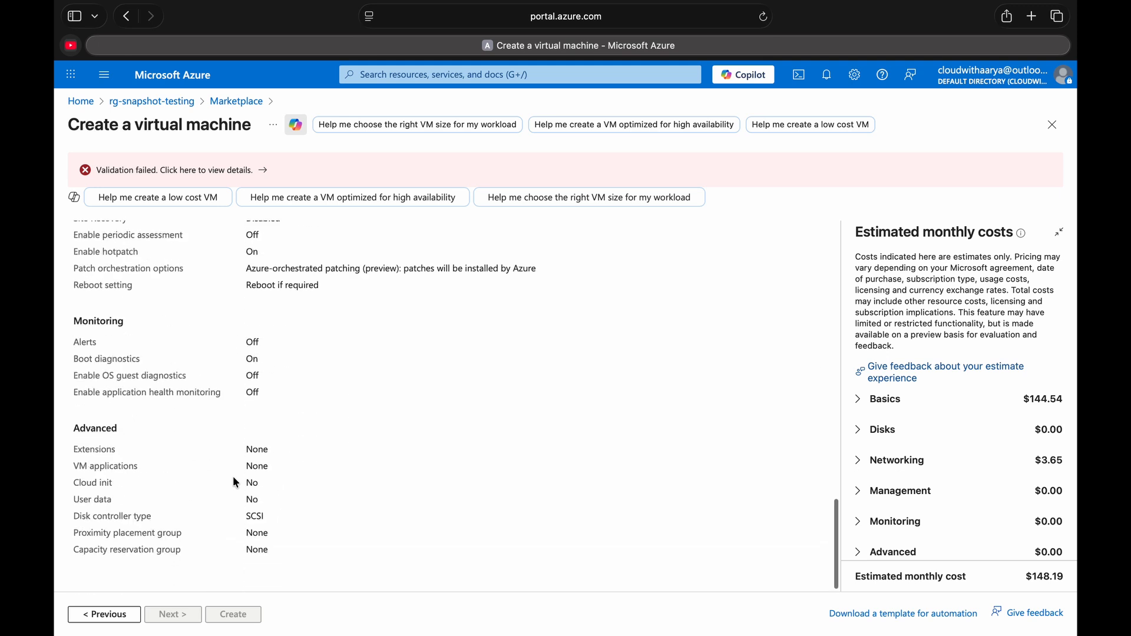
# - Read the details of the virtual machine's validation error and close them
pyautogui.scroll(1, 235, 483)
pyautogui.click(253, 170)
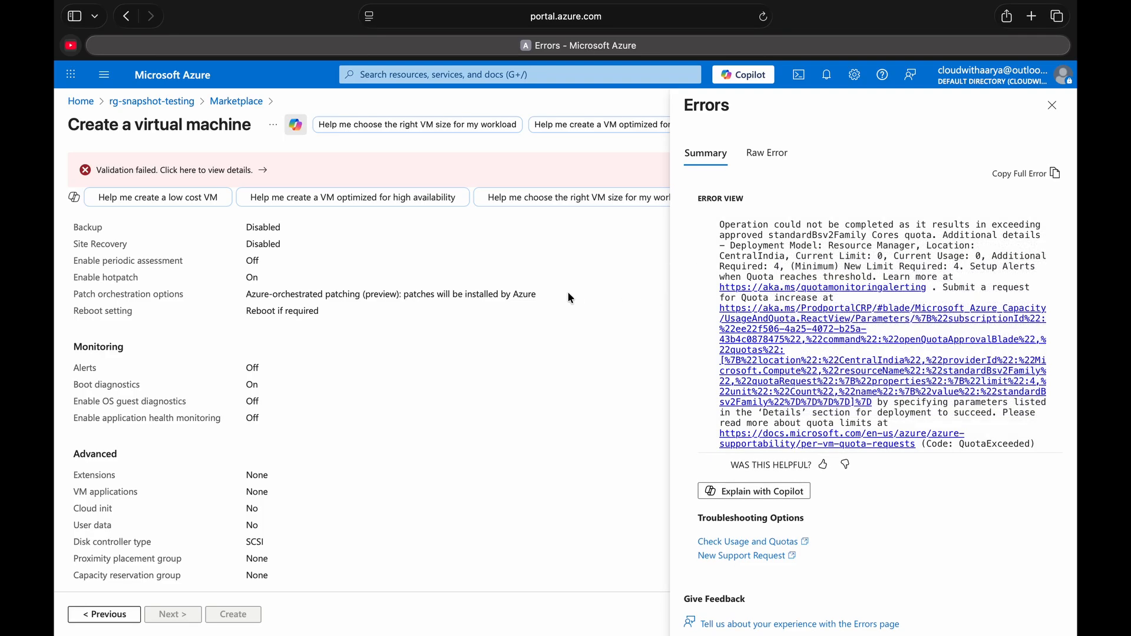
pyautogui.click(1054, 107)
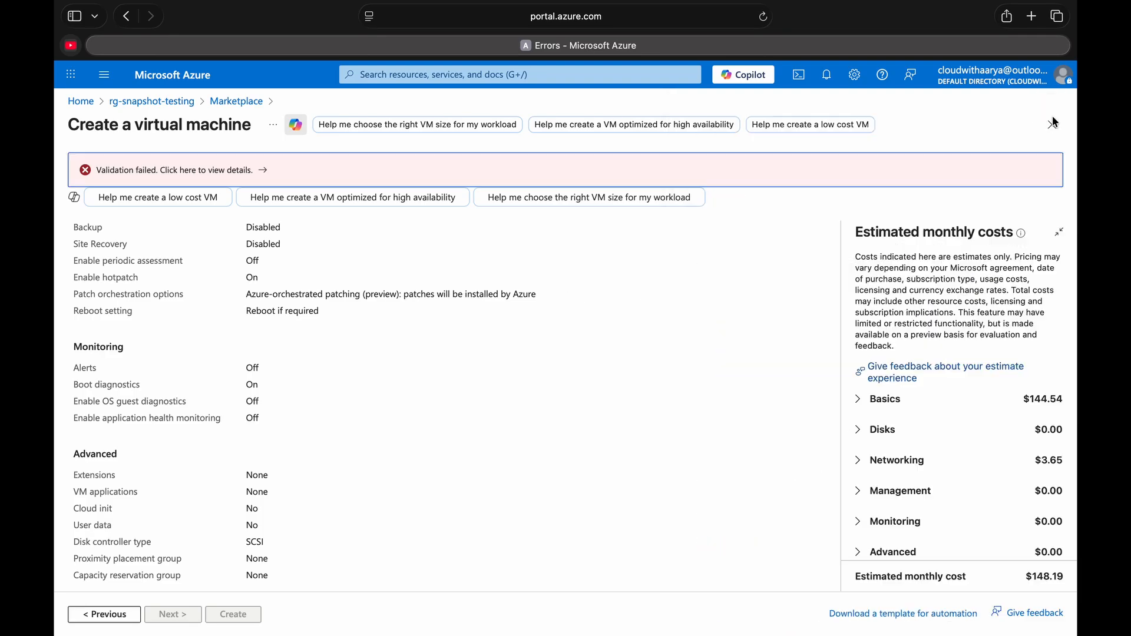
# - Return to the basic settings and change the virtual machine size to D4s_v3 from the D-Series v3 family
pyautogui.scroll(15, 324, 318)
pyautogui.scroll(2, 138, 269)
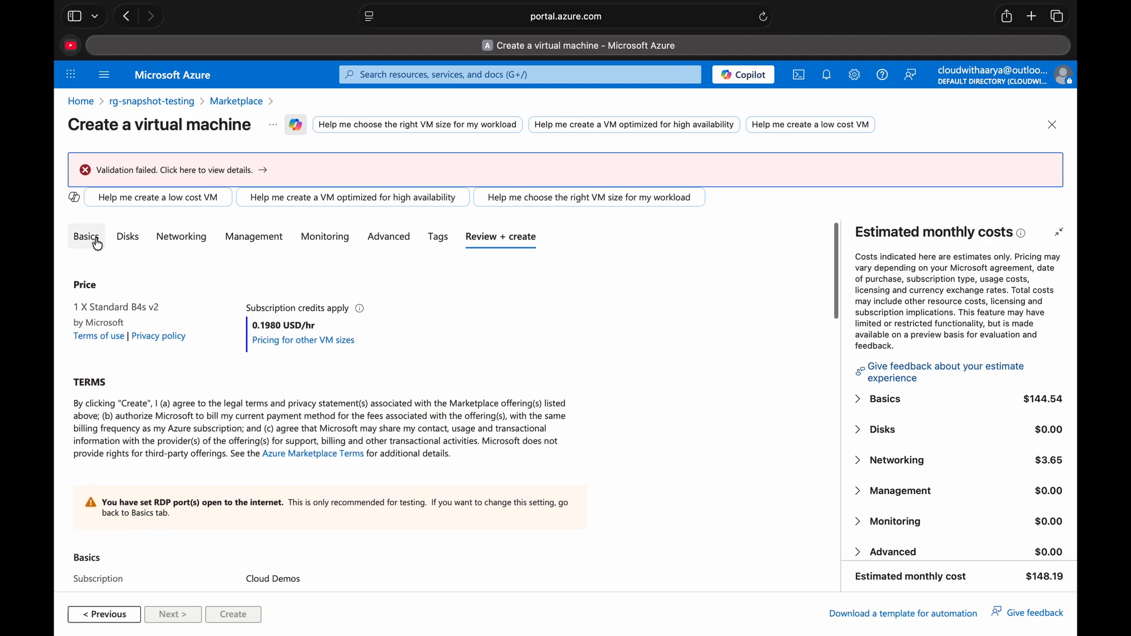
pyautogui.click(86, 238)
pyautogui.scroll(-10, 227, 446)
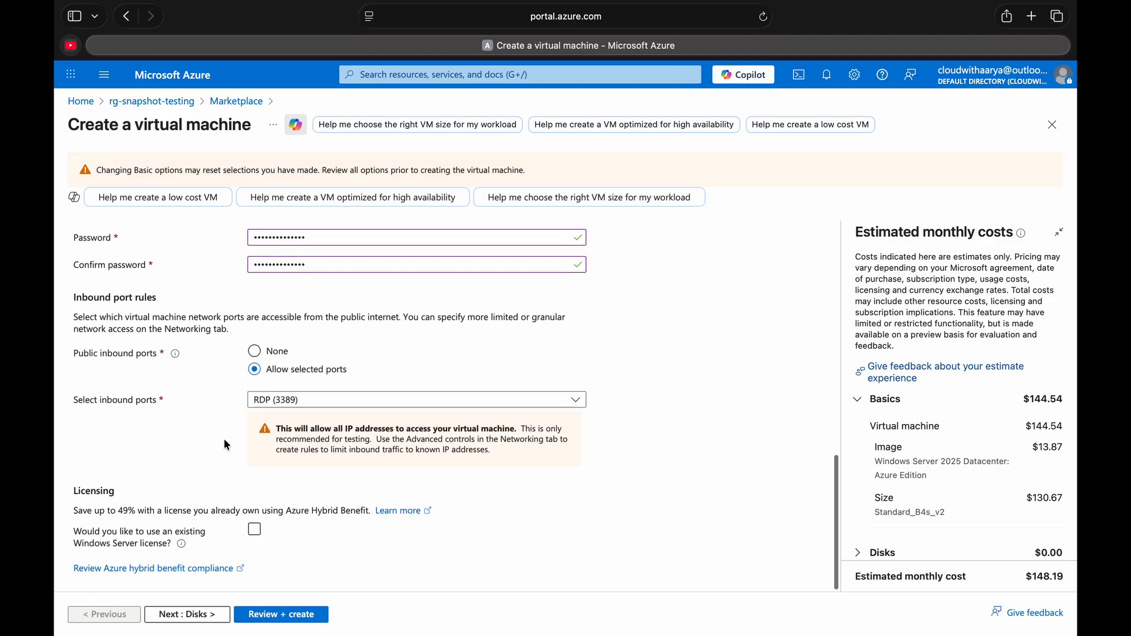
pyautogui.scroll(5, 227, 446)
pyautogui.click(281, 391)
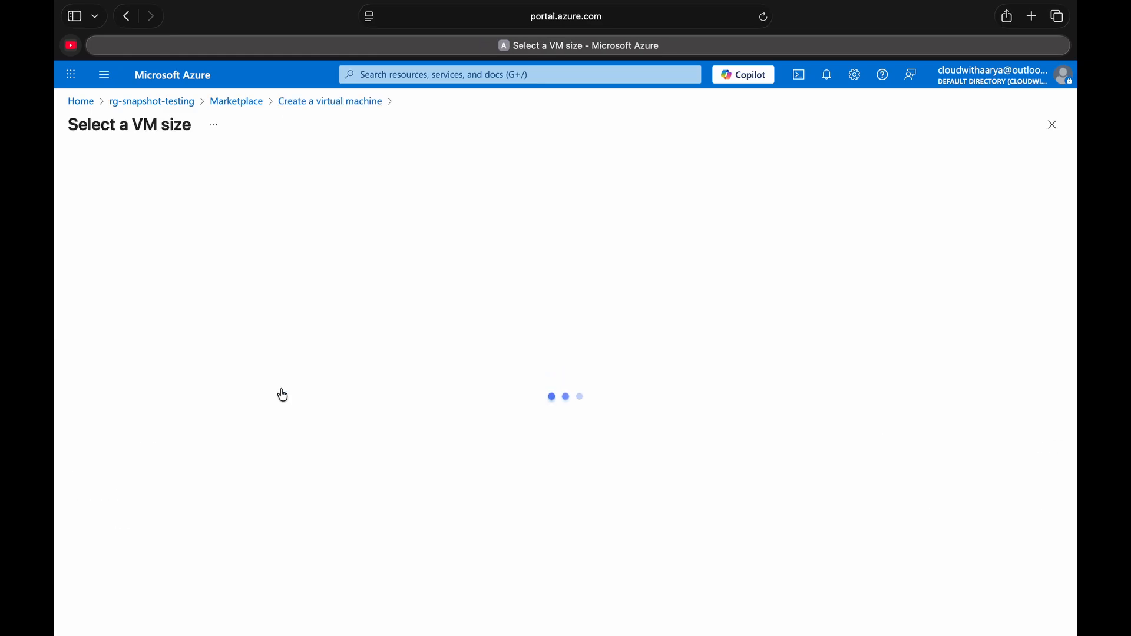
pyautogui.write('d4s')
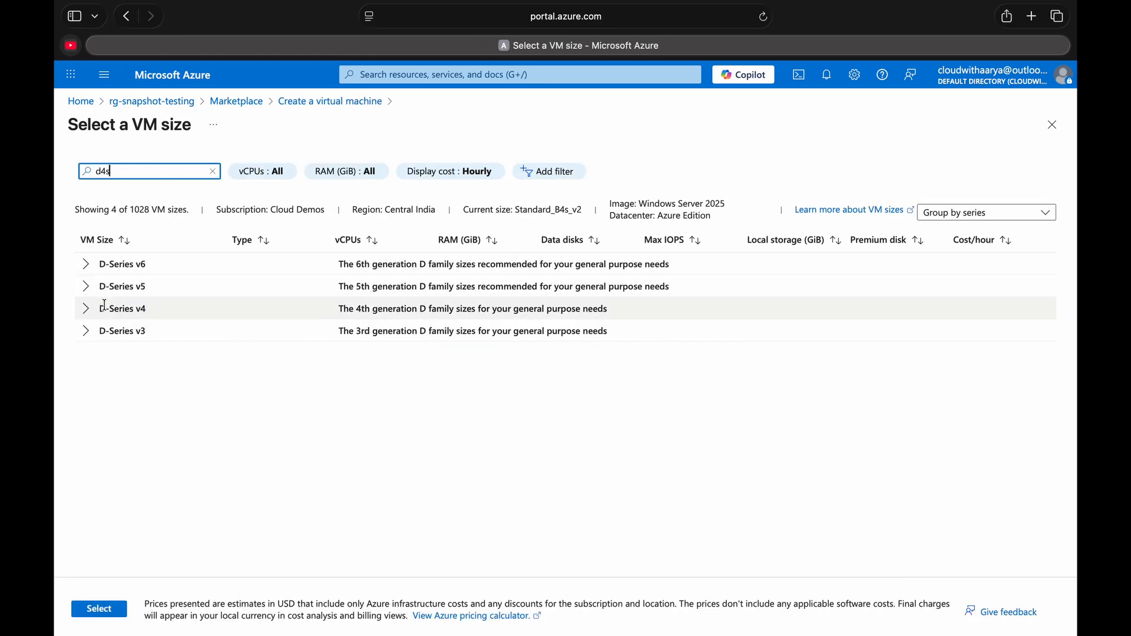
pyautogui.click(86, 330)
pyautogui.click(113, 353)
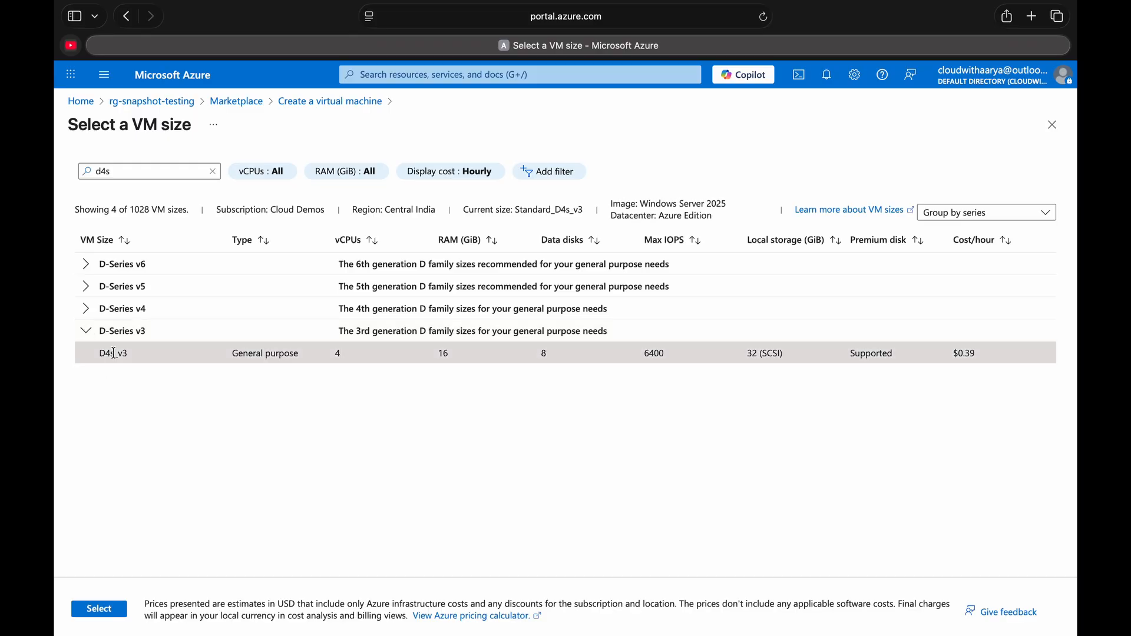
pyautogui.click(99, 609)
# - Validate the configuration again, create the virtual machine and open the deployed resource
pyautogui.click(241, 614)
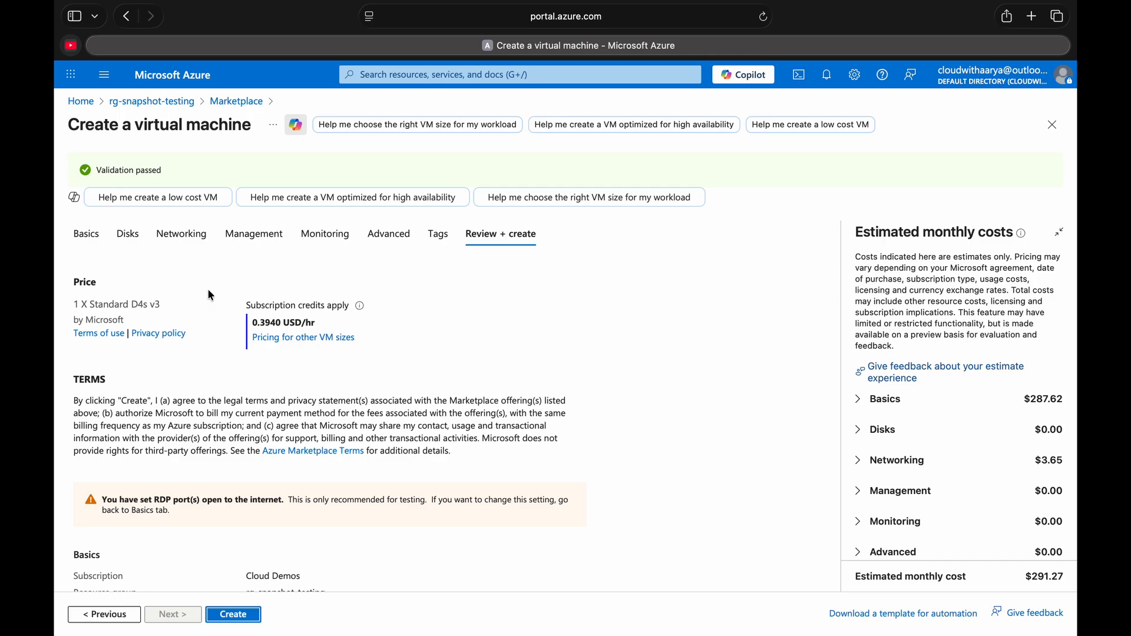
pyautogui.click(223, 616)
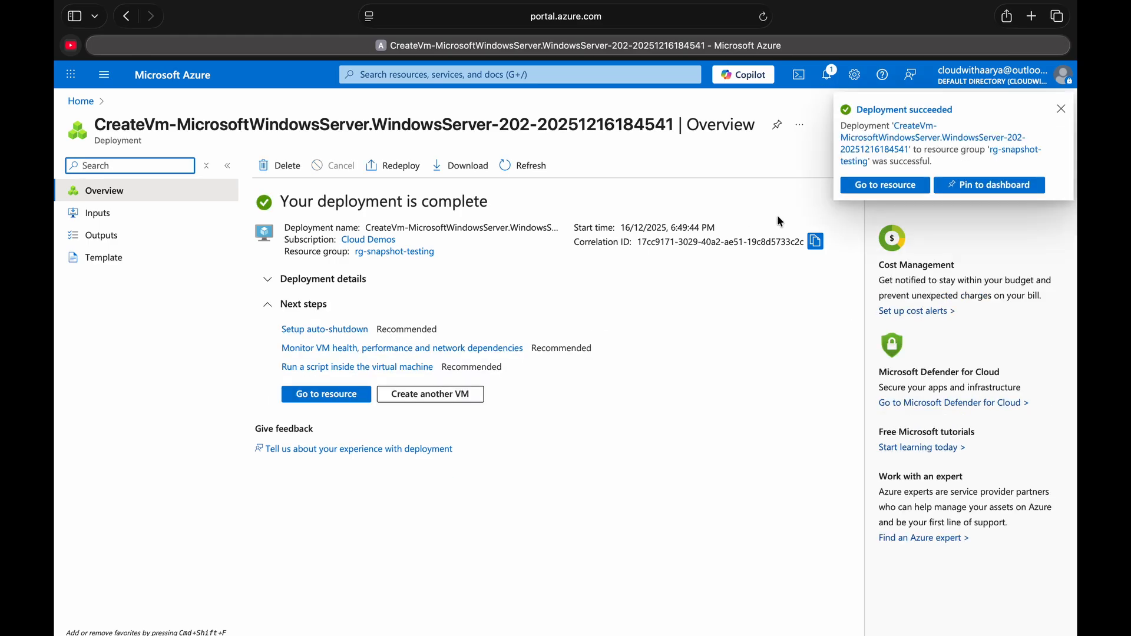
pyautogui.click(870, 193)
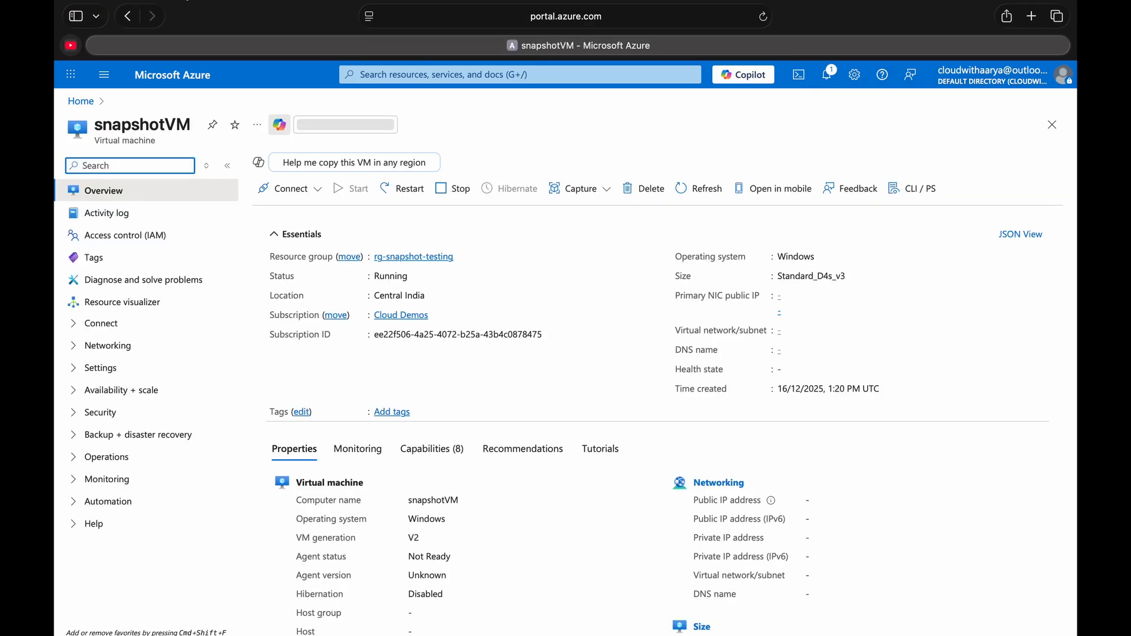
# - Copy snapshotVM's primary public IP, add it as a PC in Remote Desktop and connect, accepting the unverified certificate
pyautogui.click(833, 335)
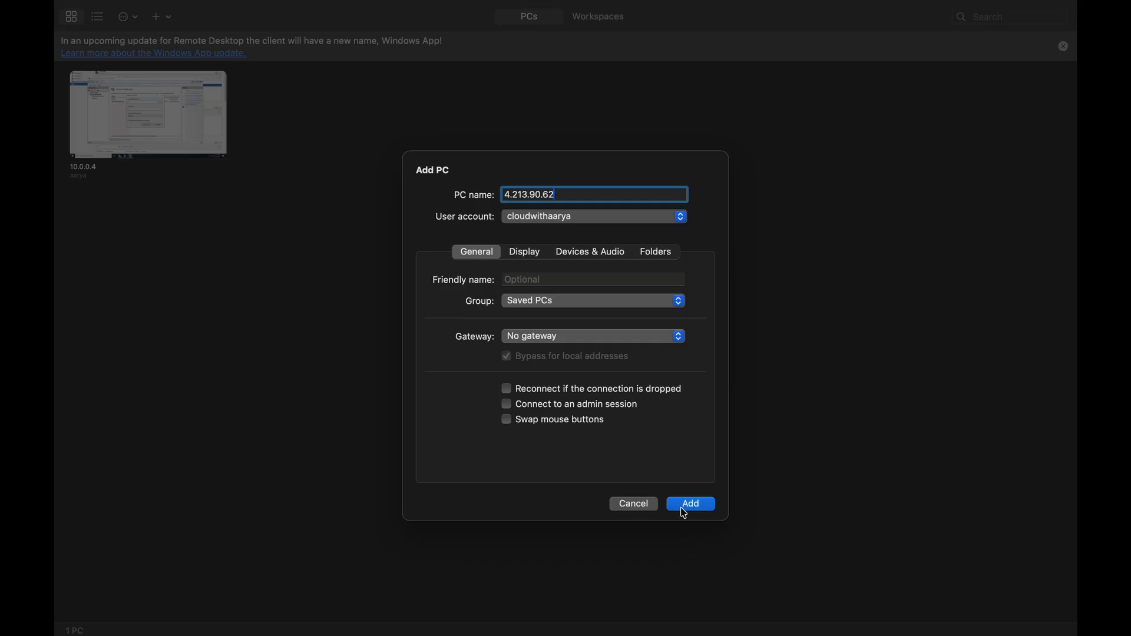
pyautogui.click(683, 510)
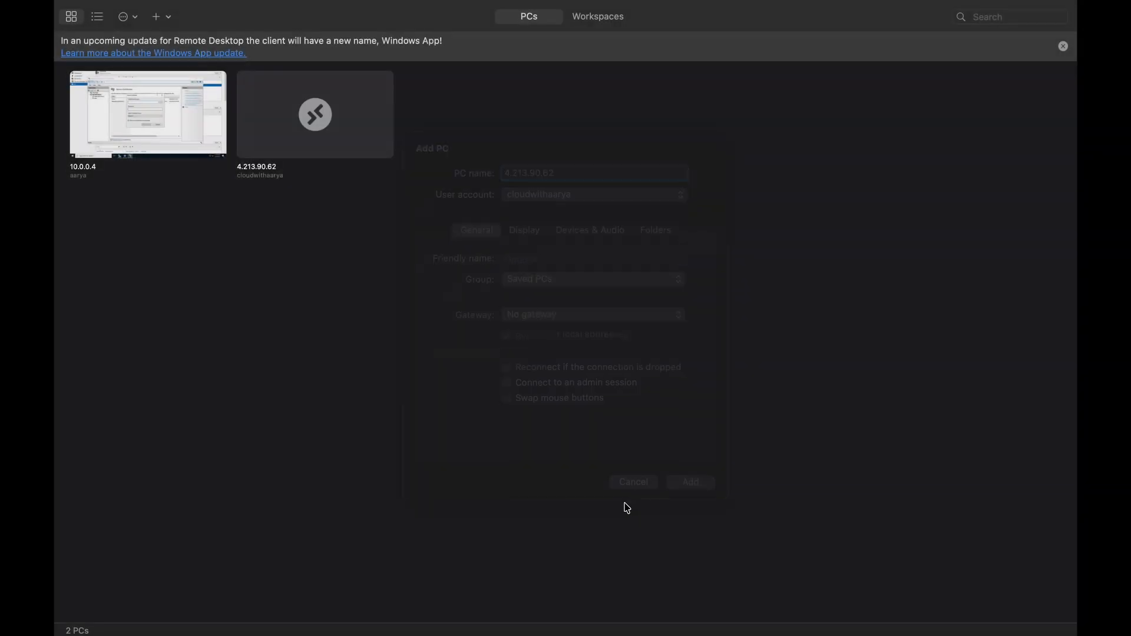
pyautogui.doubleClick(294, 106)
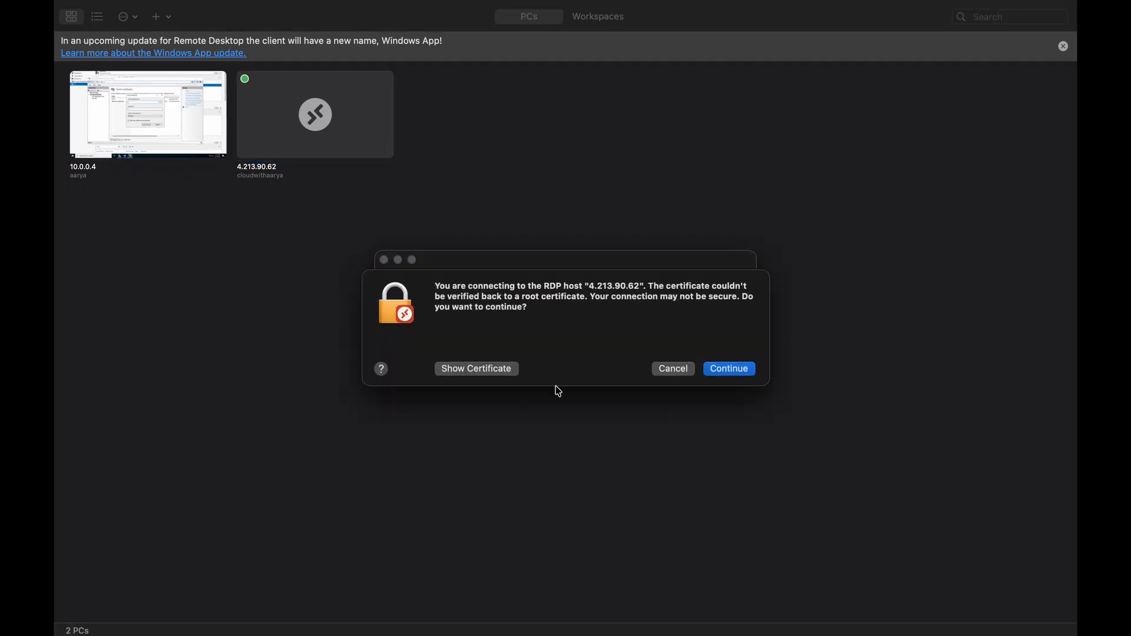
pyautogui.click(725, 370)
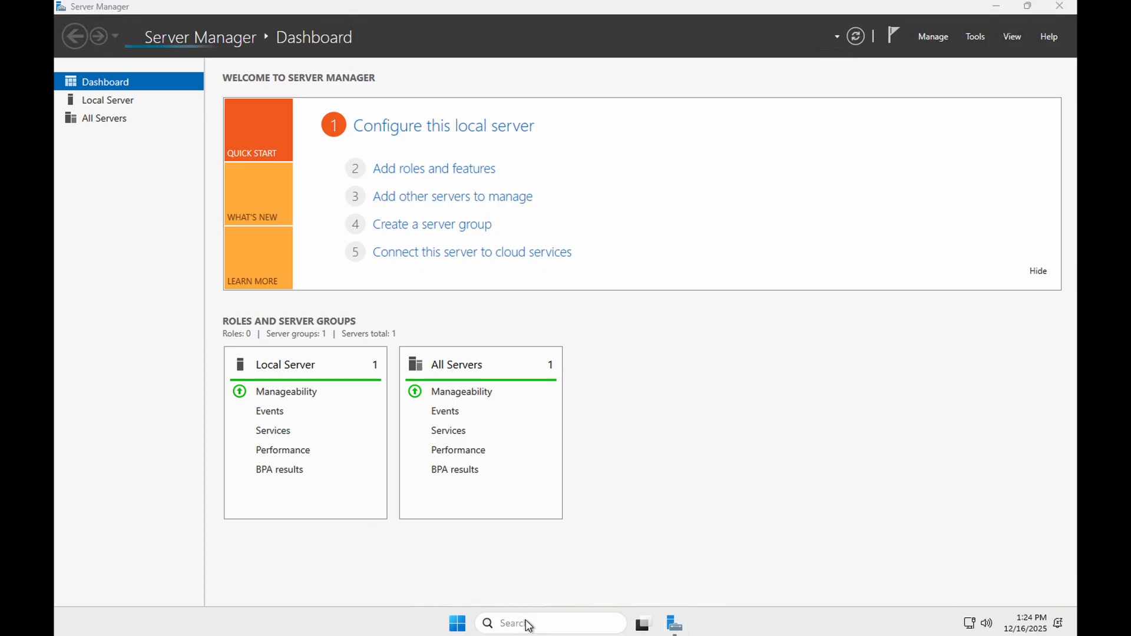
# - Open File Explorer on the remote server and check the drives listed under This PC
pyautogui.click(525, 623)
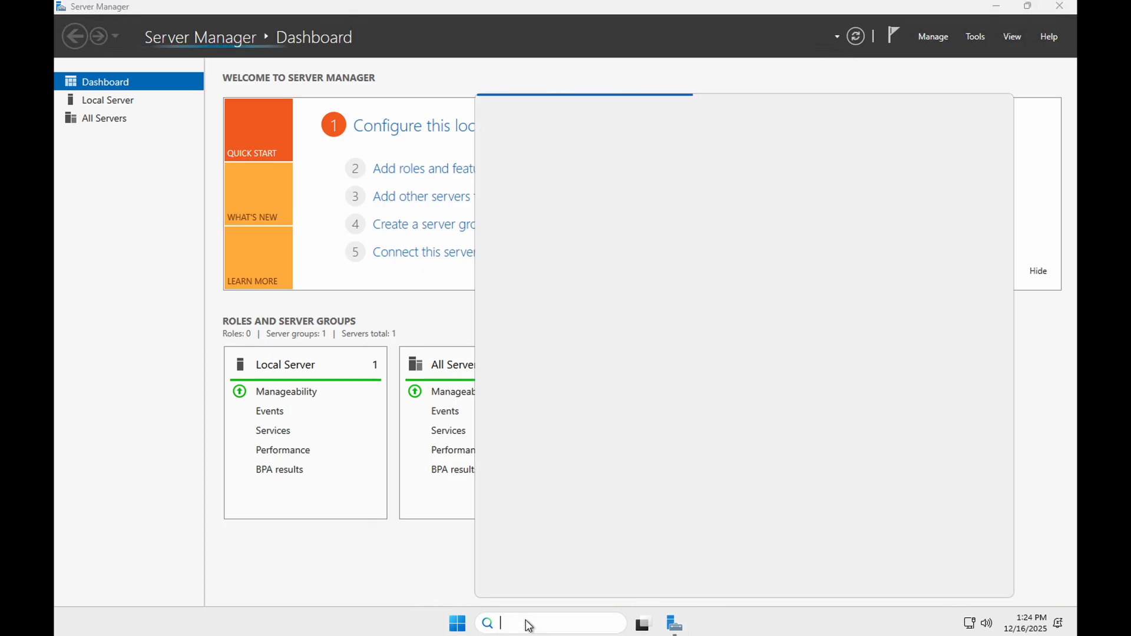
pyautogui.write('explo')
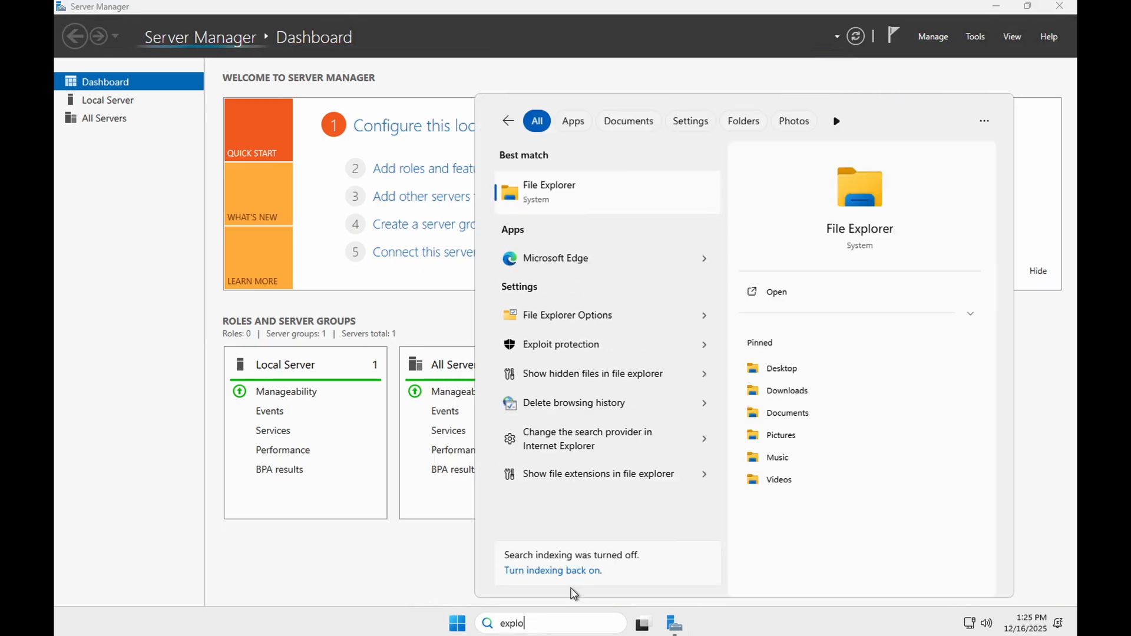
pyautogui.press('Return')
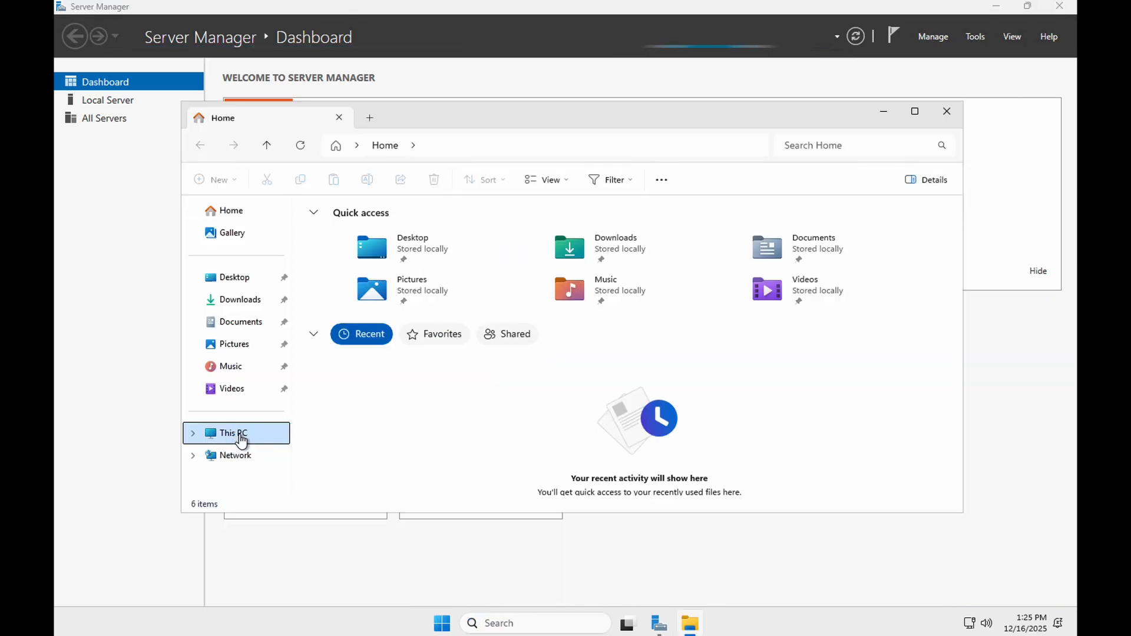
pyautogui.click(241, 436)
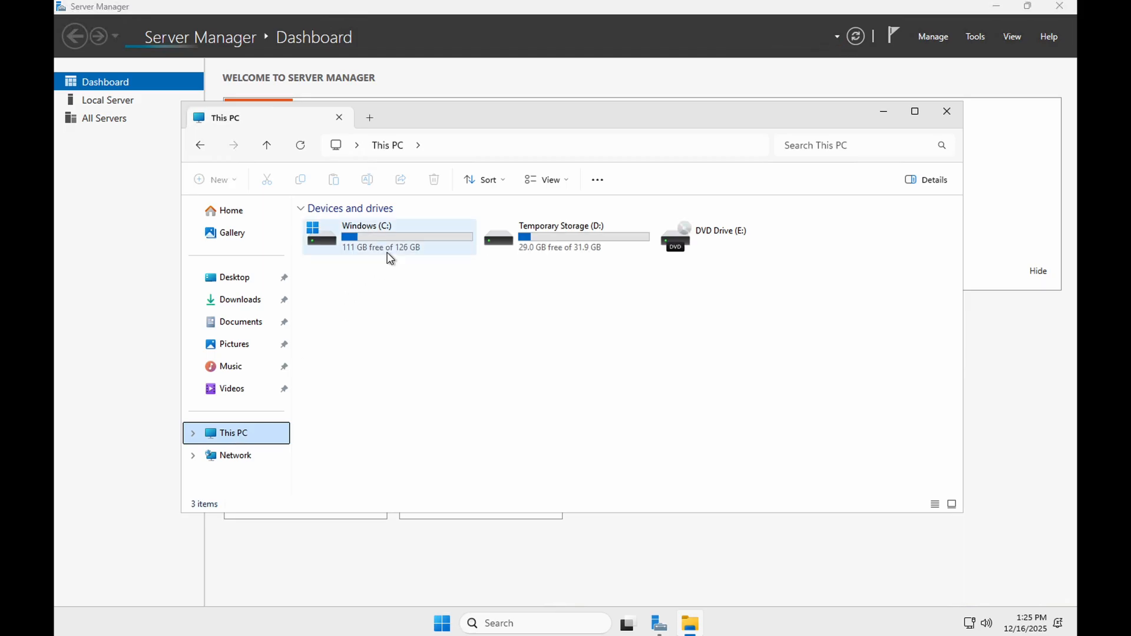
pyautogui.moveTo(390, 260)
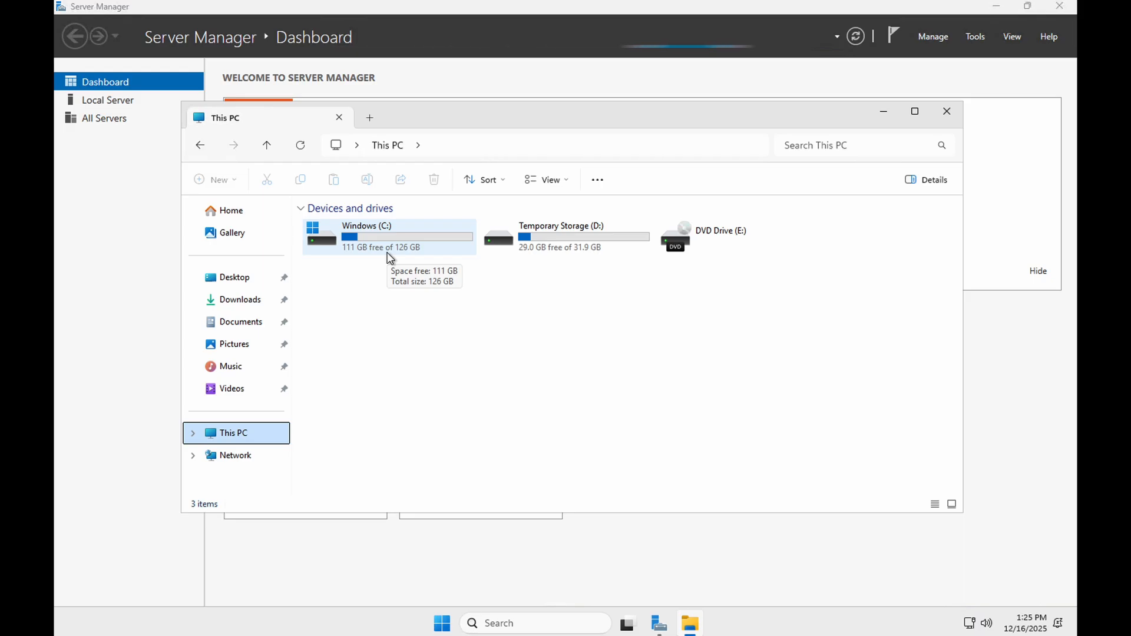
# - Open Disk Management and initialize Disk 2 with the GPT partition style
pyautogui.rightClick(441, 625)
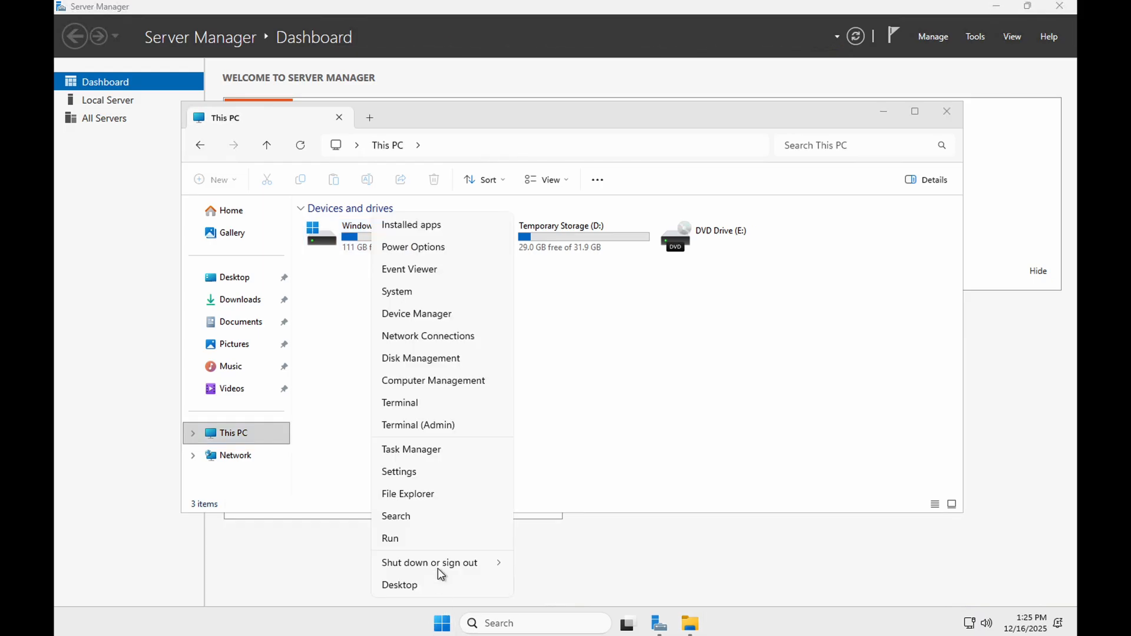
pyautogui.click(442, 364)
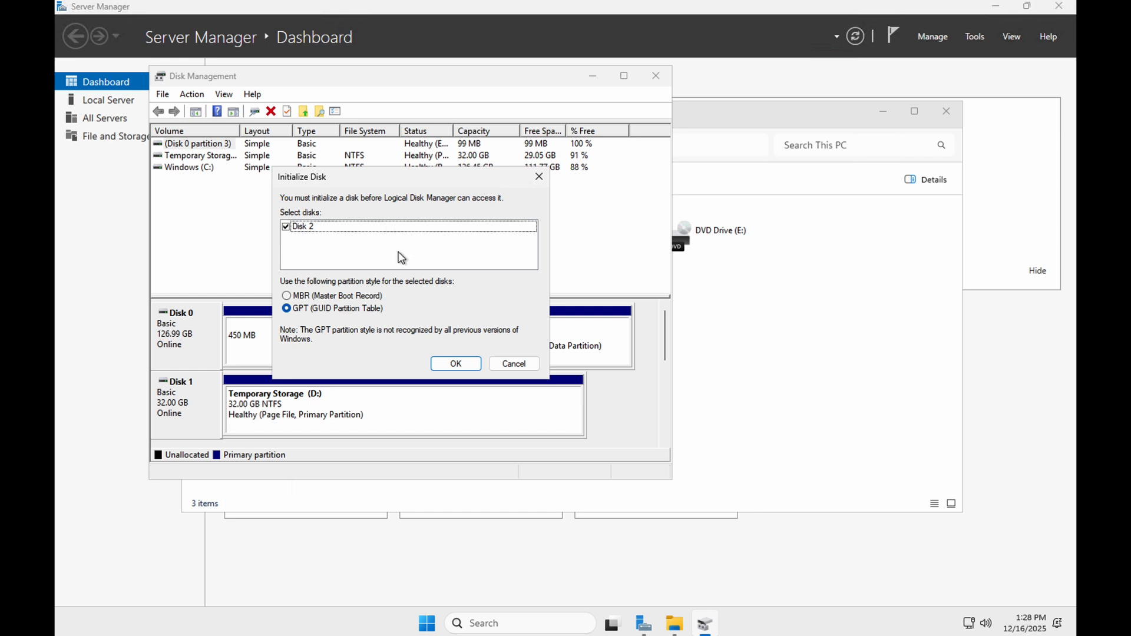
pyautogui.click(666, 387)
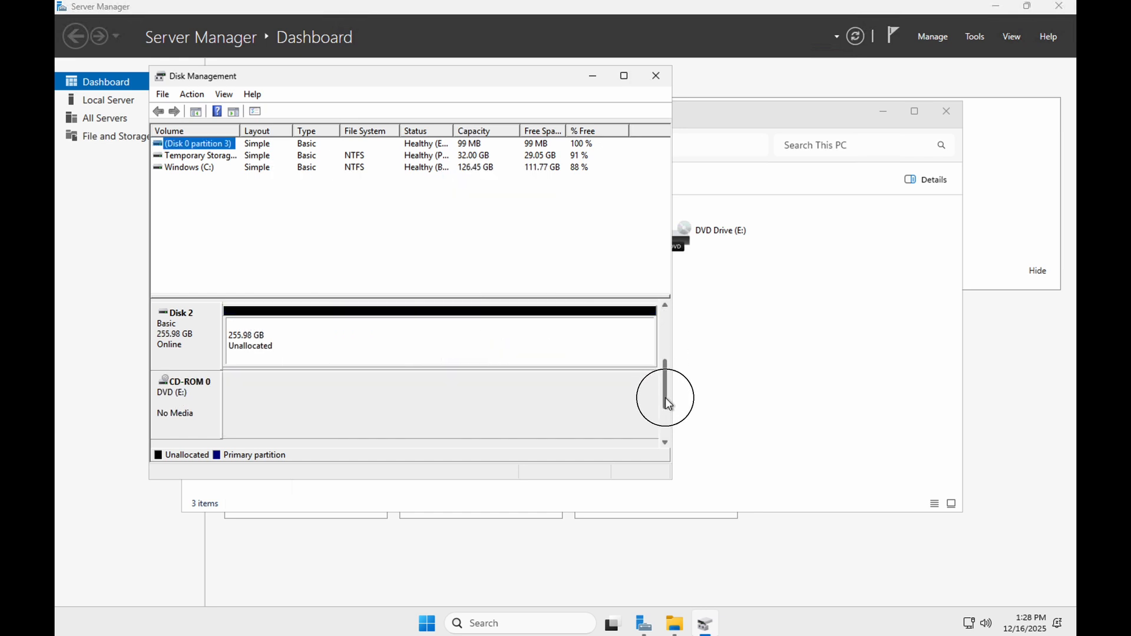
# - Create a full-size NTFS simple volume on Disk 2 with drive letter F and label New Volume, and select it in File Explorer
pyautogui.rightClick(313, 345)
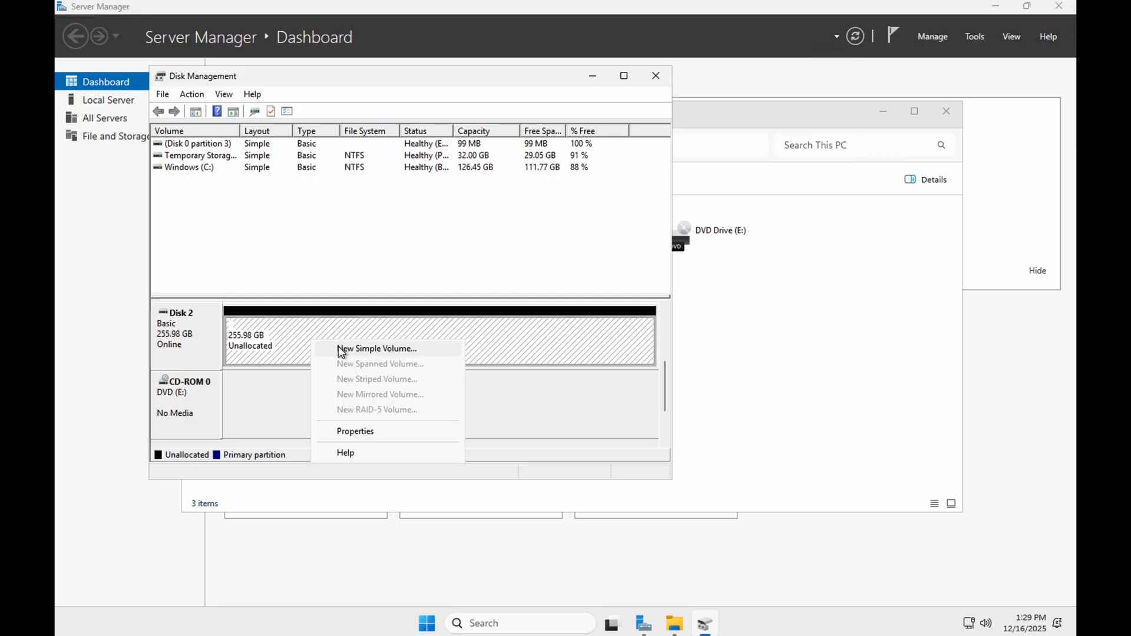
pyautogui.click(339, 348)
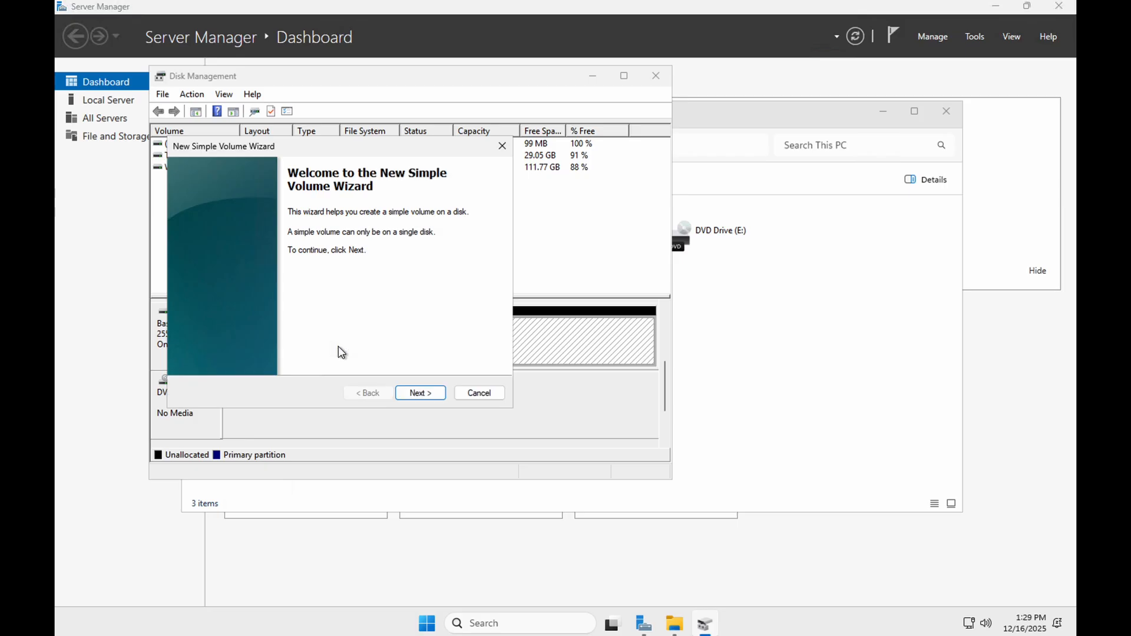
pyautogui.click(409, 392)
pyautogui.click(419, 392)
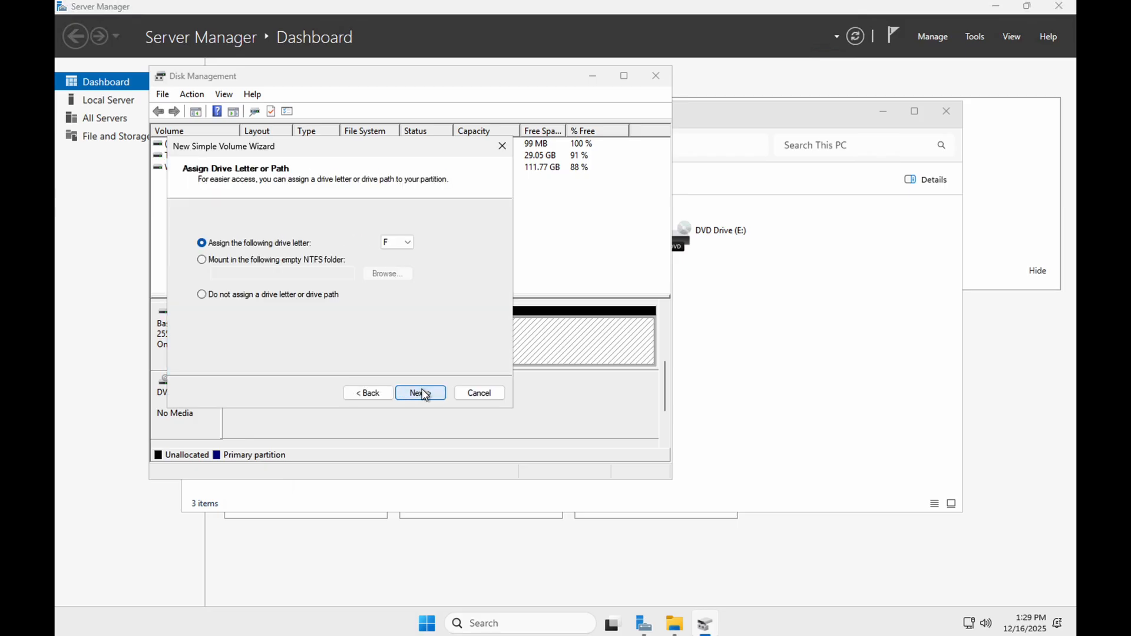
pyautogui.click(420, 393)
pyautogui.click(420, 393)
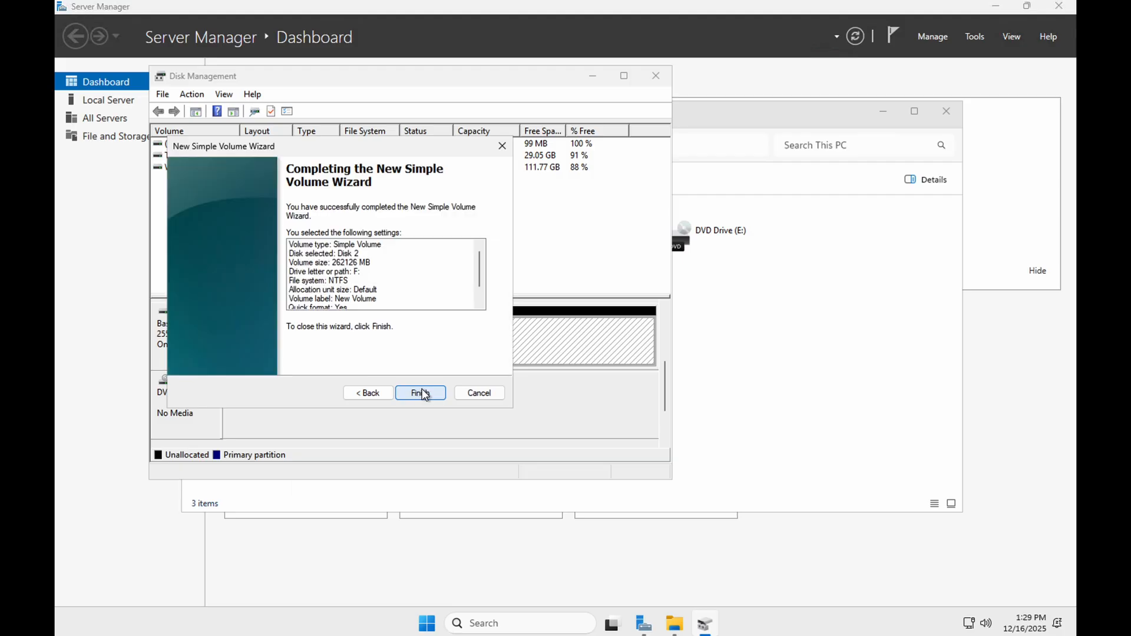
pyautogui.click(422, 393)
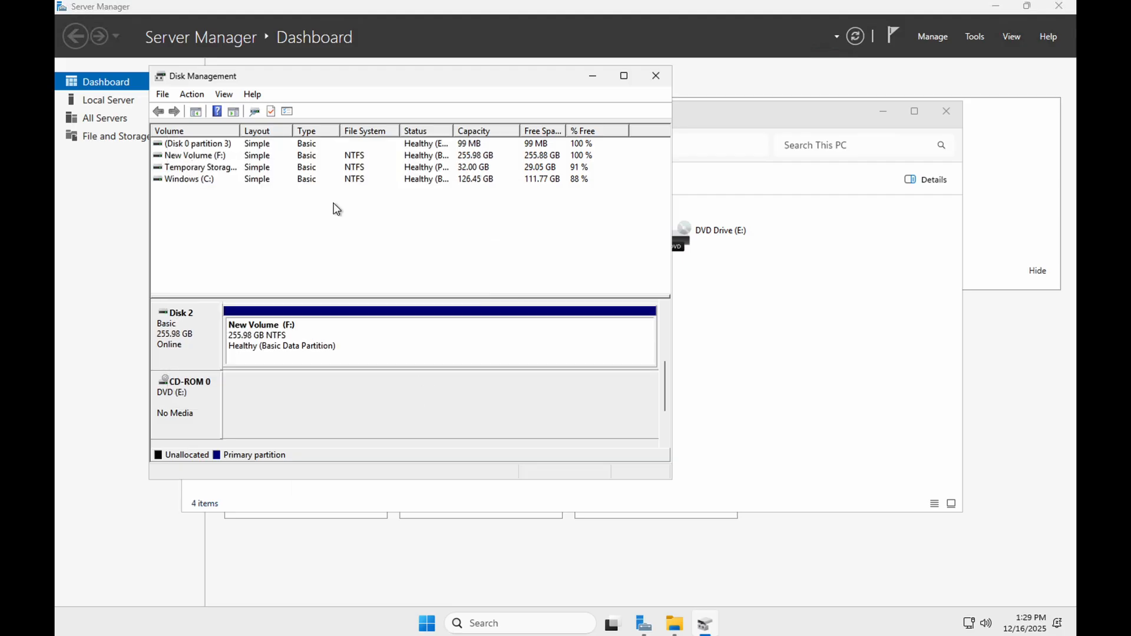
pyautogui.click(678, 620)
pyautogui.click(413, 262)
# - Open Notepad and write the text "This is snapshot testing."
pyautogui.click(518, 616)
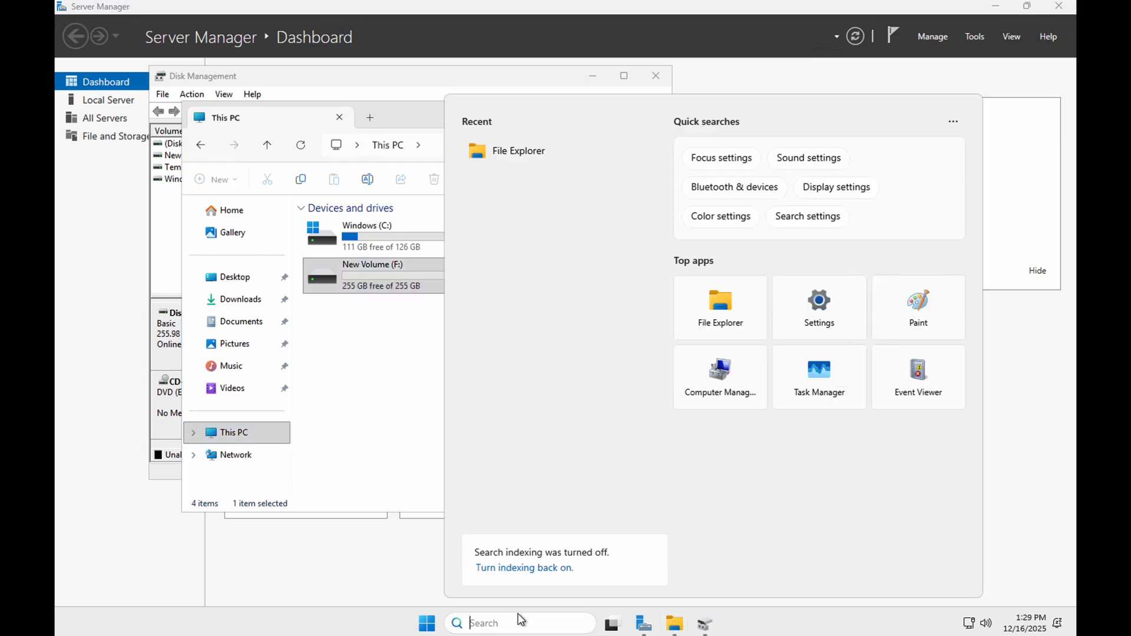
pyautogui.write('note')
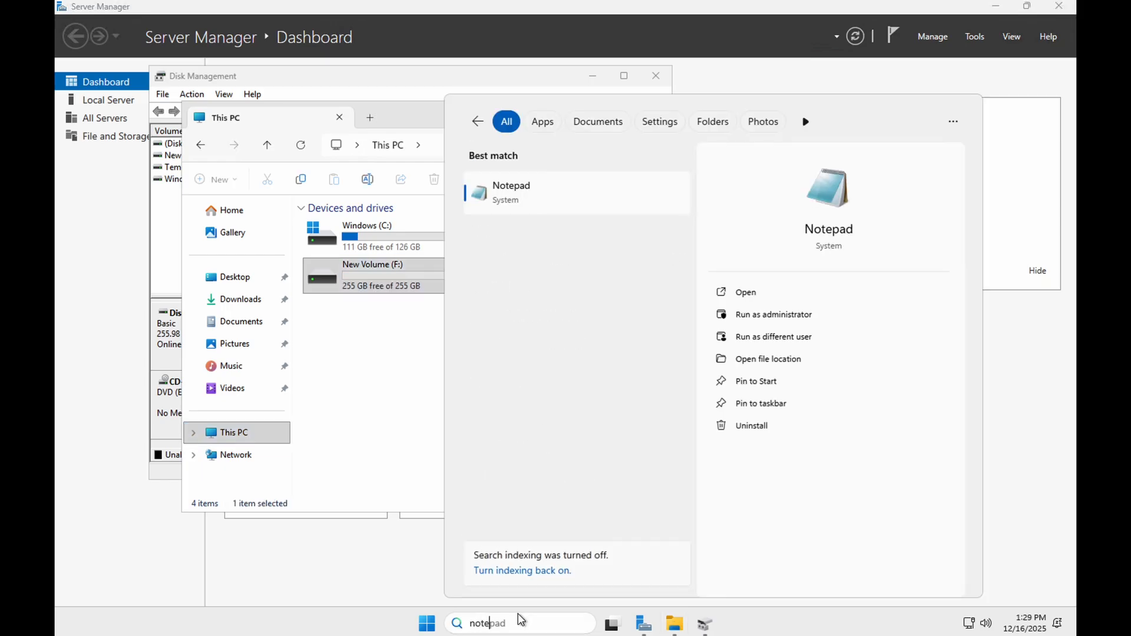
pyautogui.press('Return')
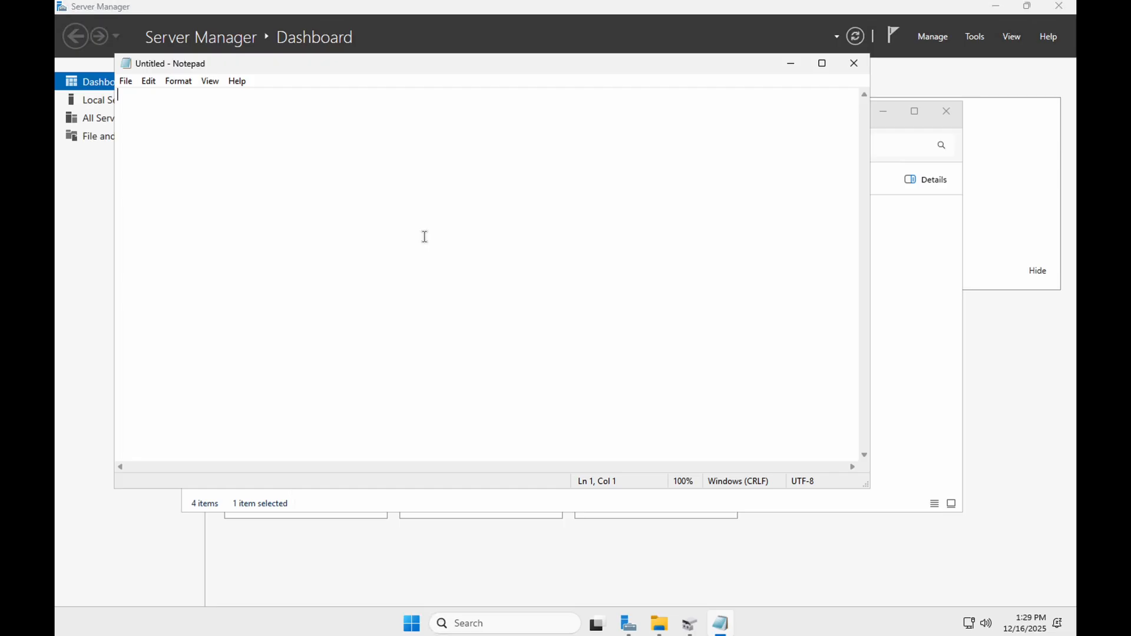
pyautogui.write('This is snapsho')
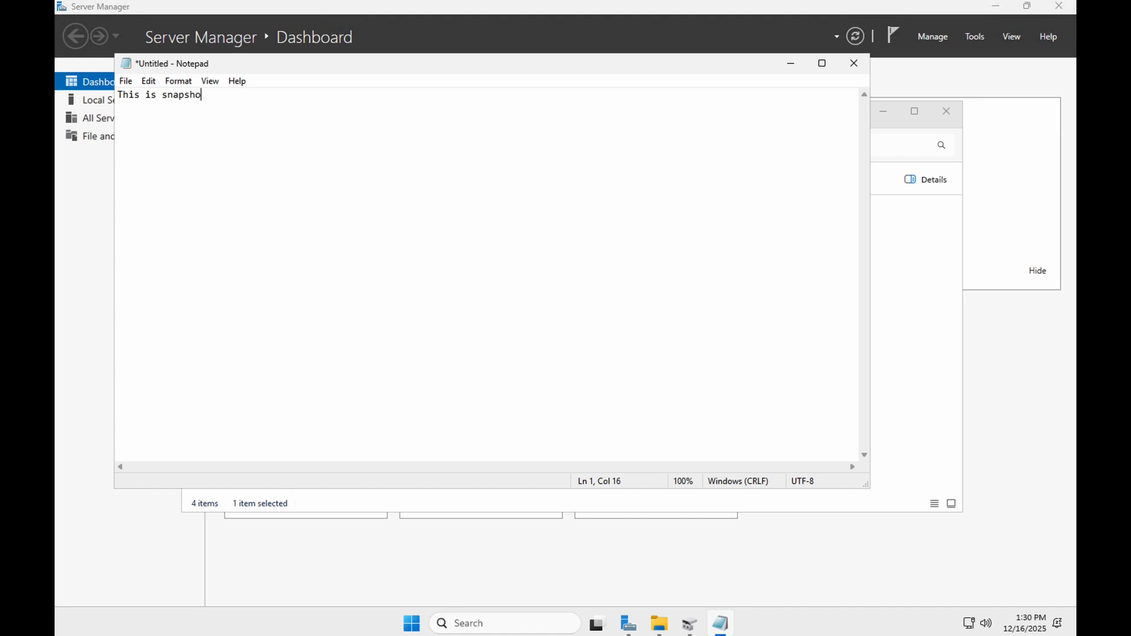
pyautogui.write('t testing.')
# - Save the Notepad document as a text file named test on the New Volume (F:) drive
pyautogui.click(126, 81)
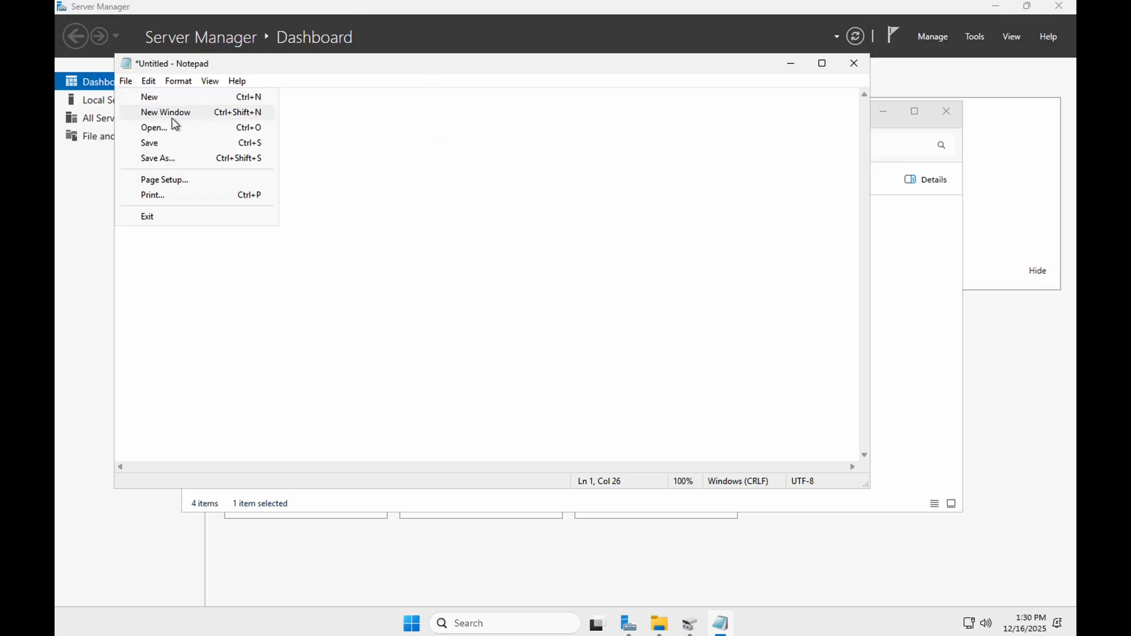
pyautogui.click(164, 157)
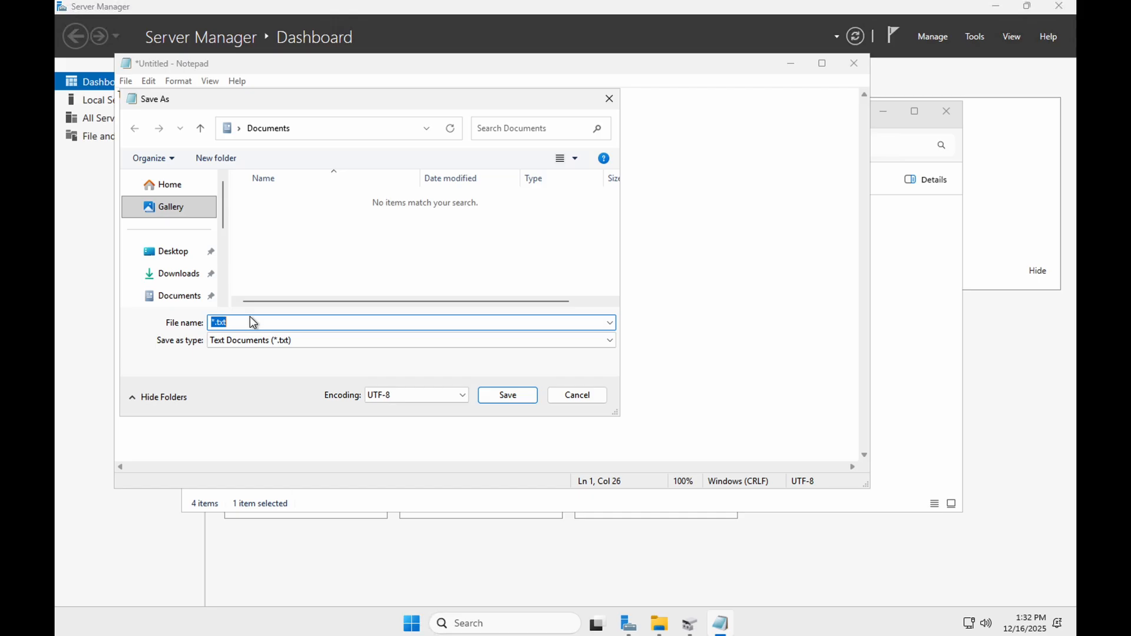
pyautogui.press('Home')
pyautogui.write('F:\\')
pyautogui.press('Return')
pyautogui.write('test')
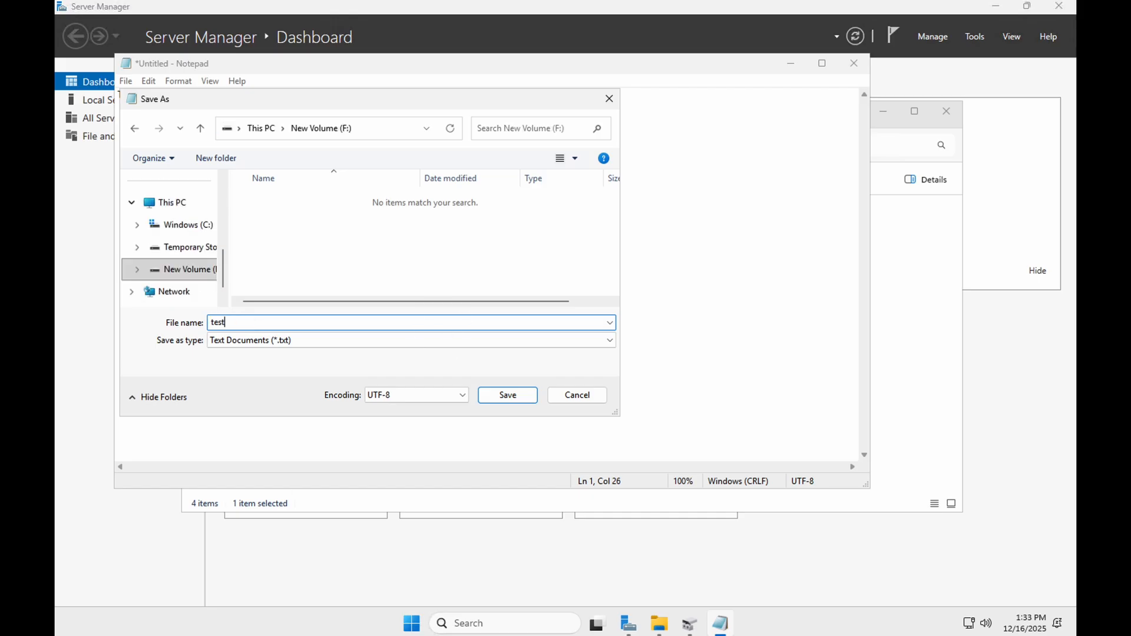
pyautogui.click(507, 395)
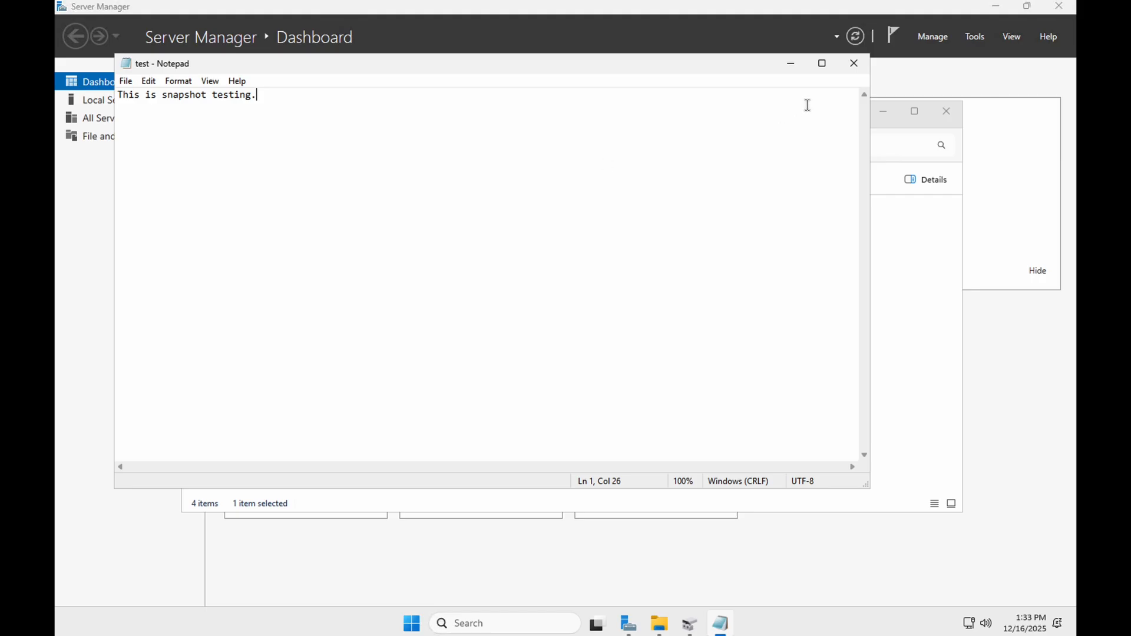
# - Close Notepad and check the test file on the New Volume (F:) and Windows (C:) drives in File Explorer
pyautogui.click(854, 68)
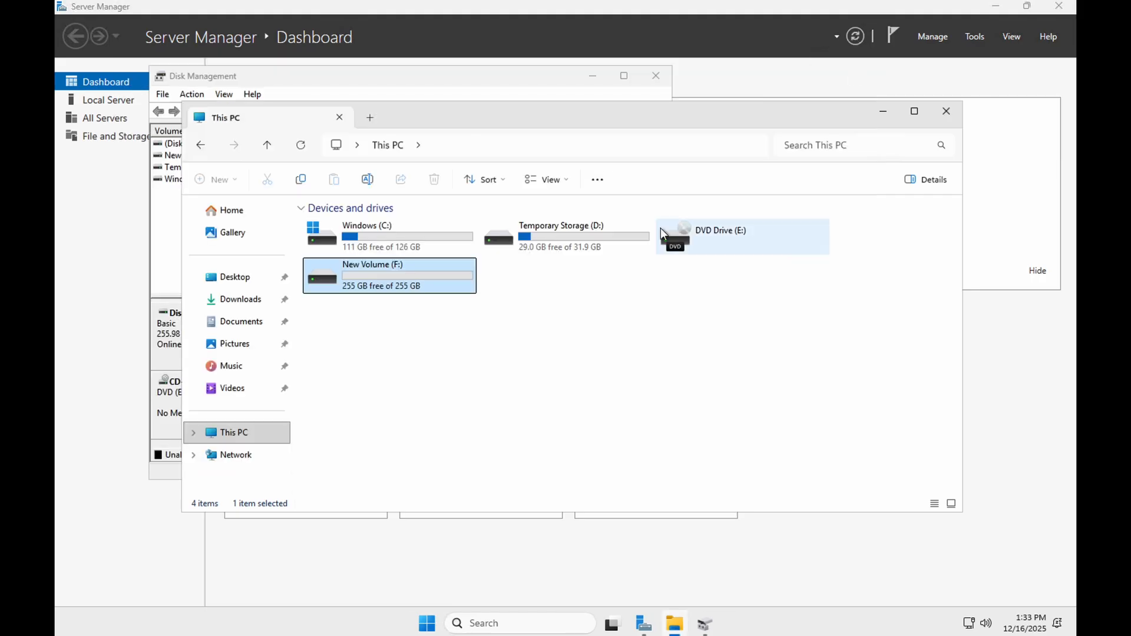
pyautogui.doubleClick(396, 283)
pyautogui.click(359, 225)
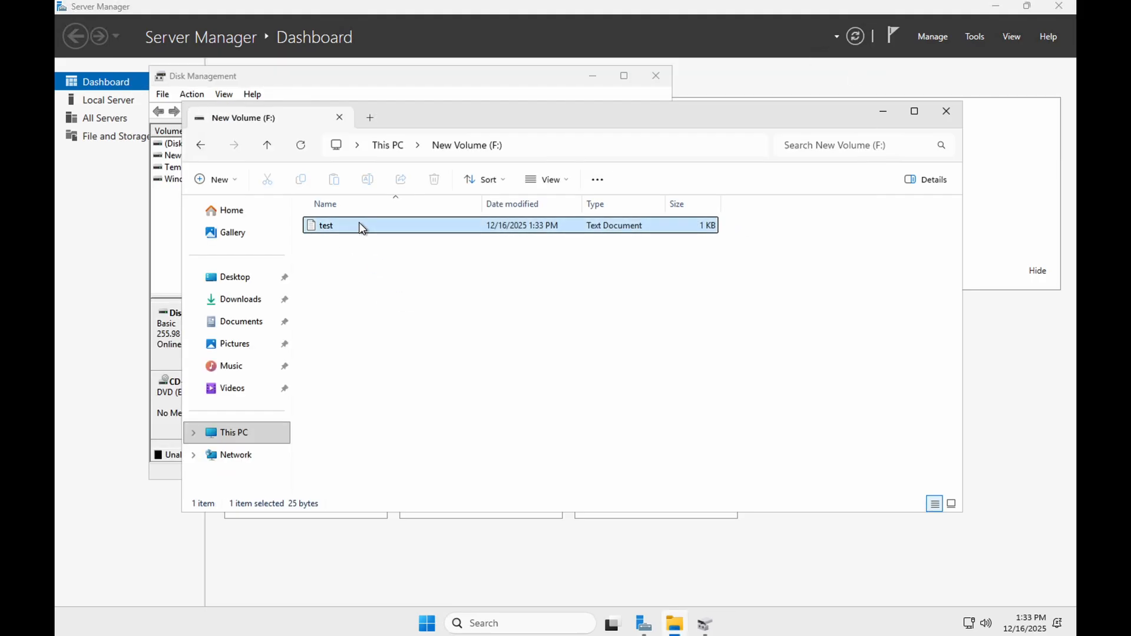
pyautogui.click(388, 144)
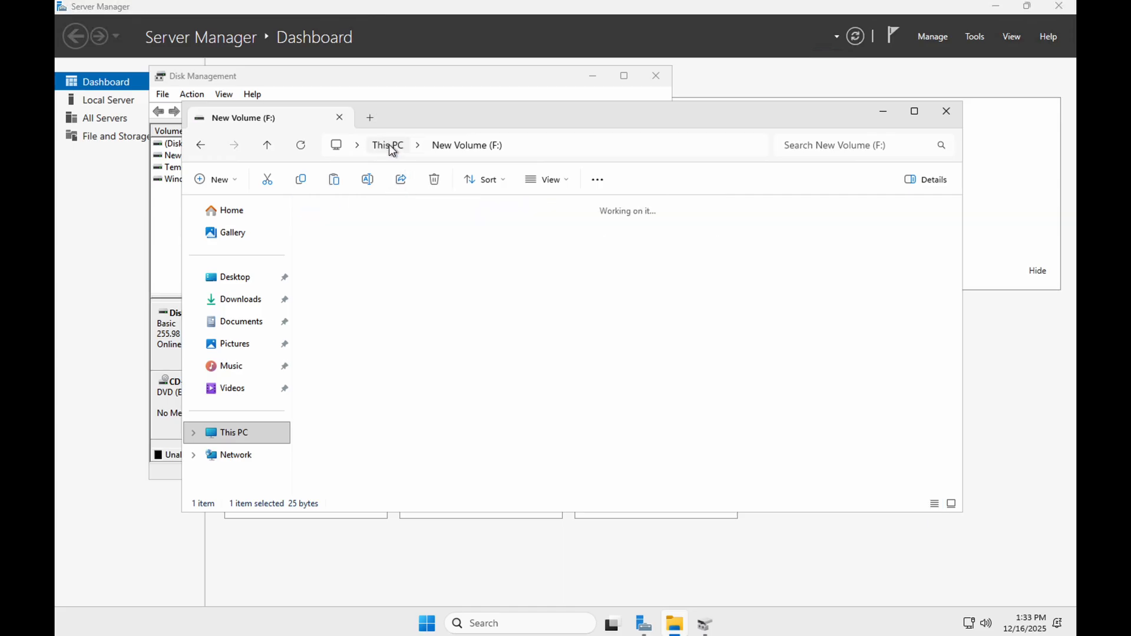
pyautogui.click(404, 238)
pyautogui.doubleClick(404, 238)
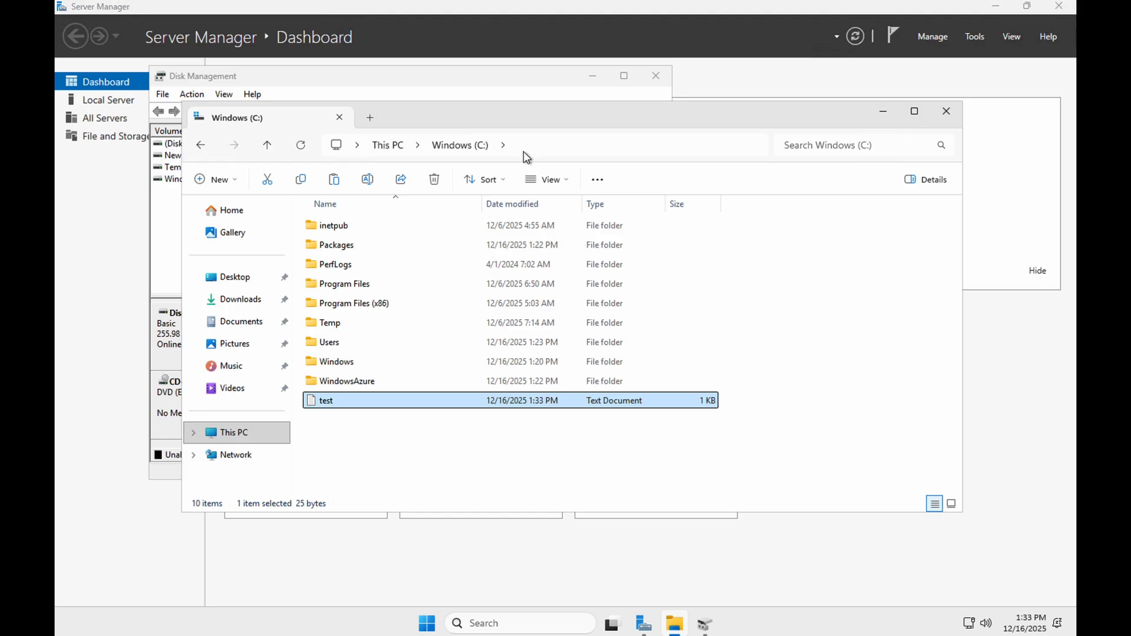
pyautogui.click(394, 147)
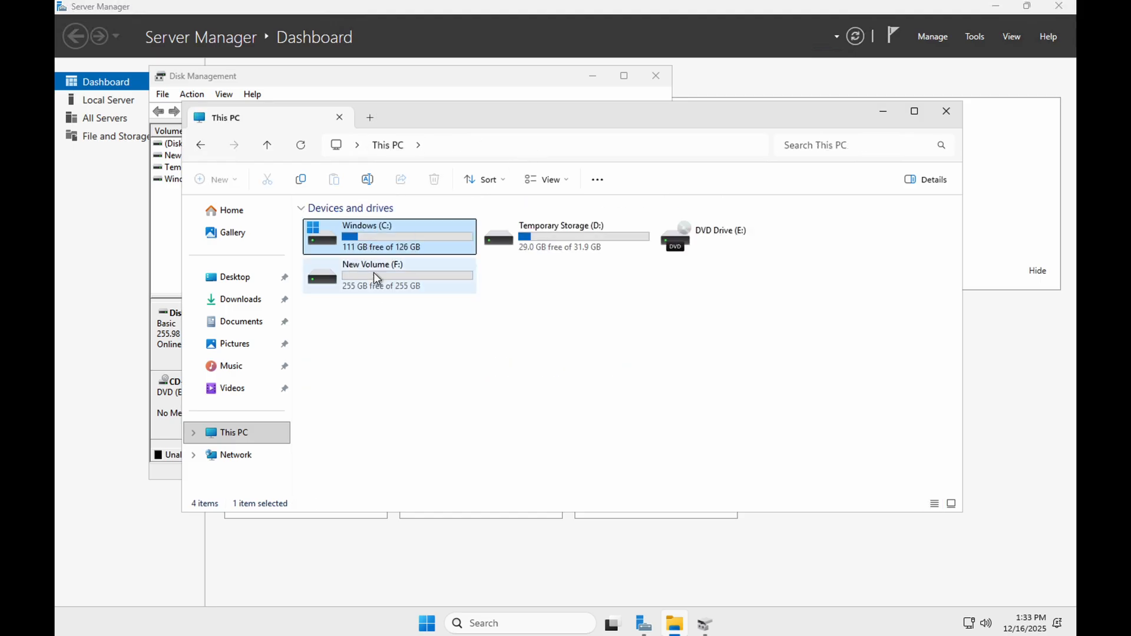
pyautogui.click(376, 276)
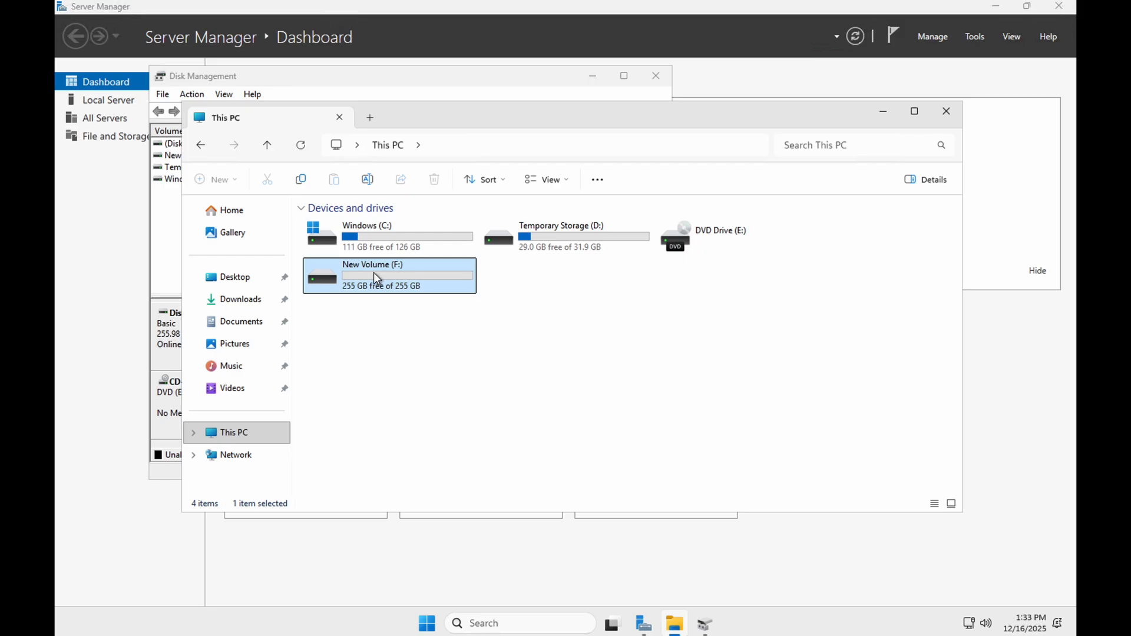
# - Switch to the Azure portal and start creating a snapshot of snapshotVM's OS disk
pyautogui.hotkey('ctrl', 'Right')
pyautogui.hotkey('ctrl', 'Right')
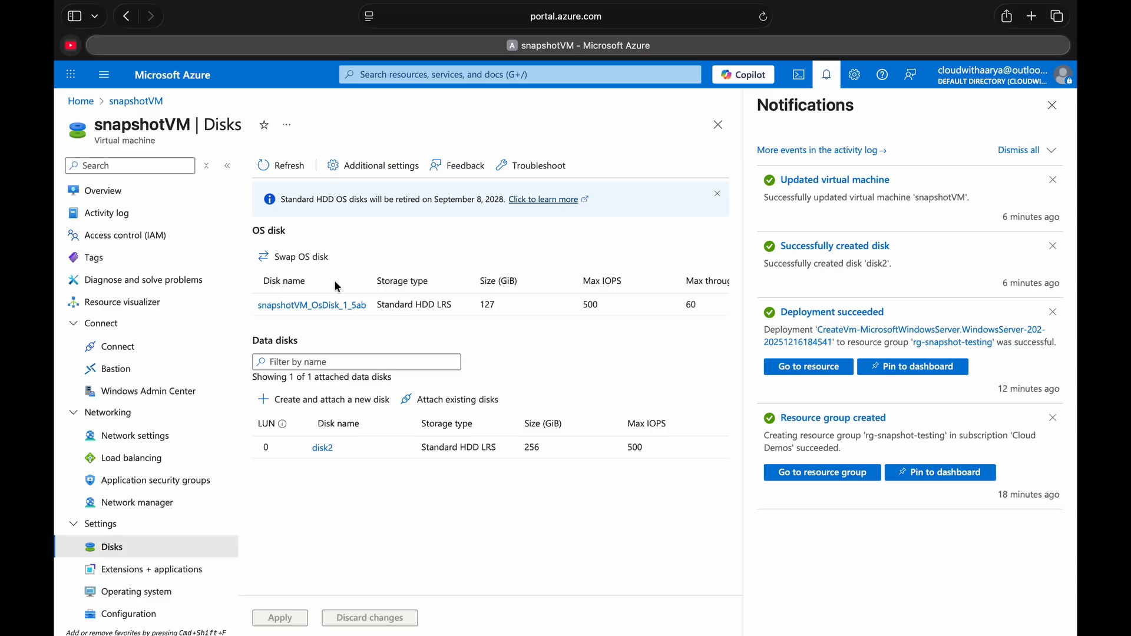
pyautogui.click(162, 77)
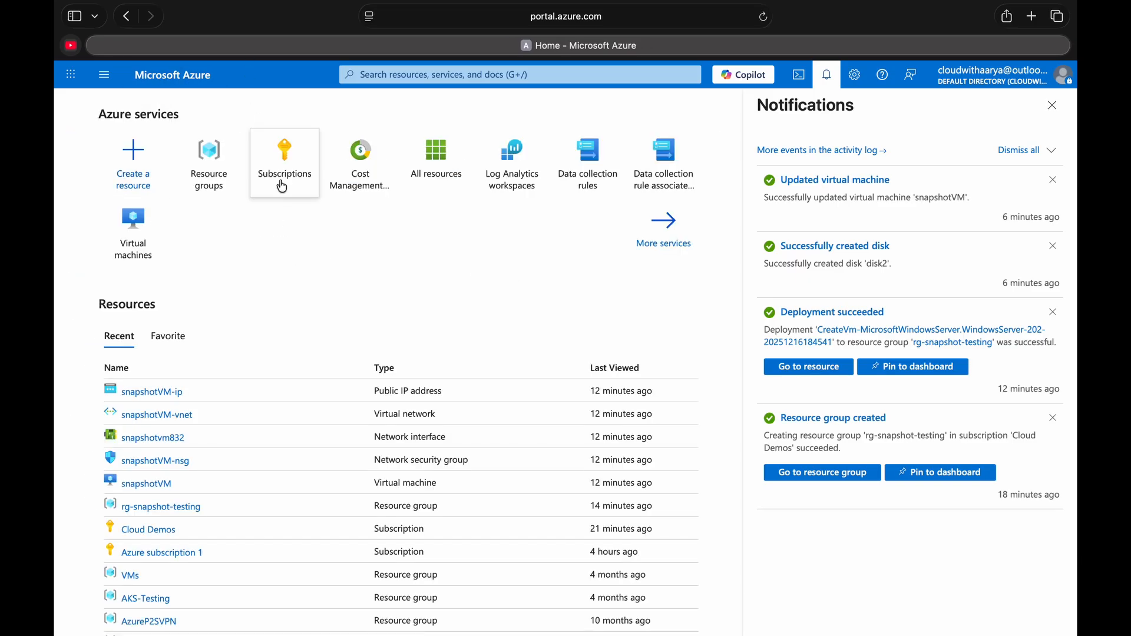
pyautogui.click(149, 485)
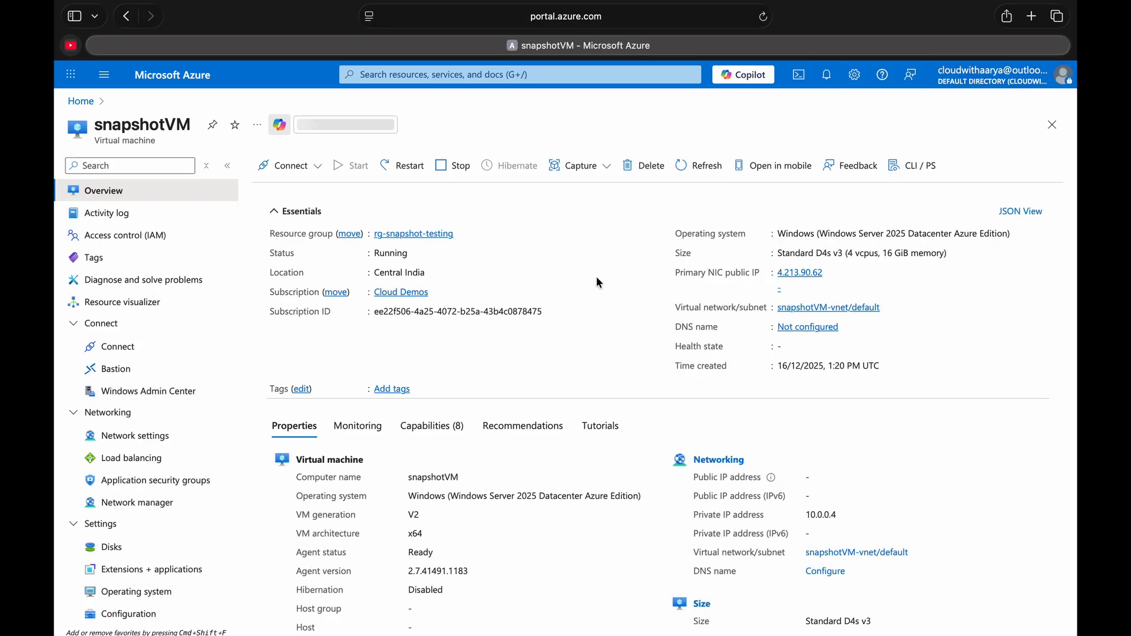
pyautogui.click(146, 552)
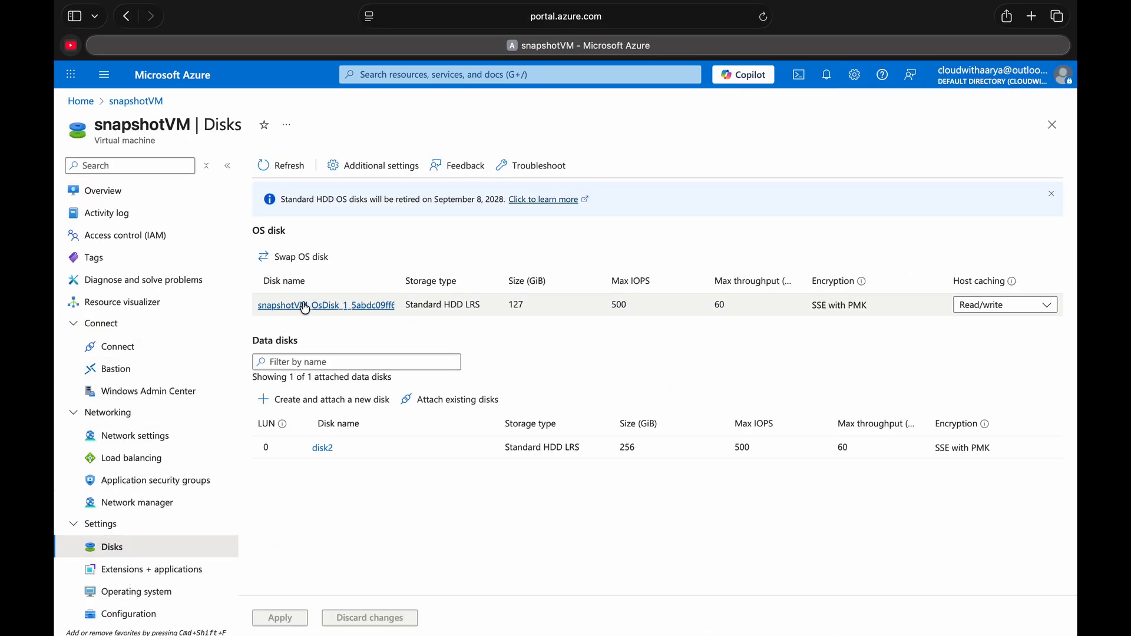
pyautogui.click(306, 307)
pyautogui.click(517, 193)
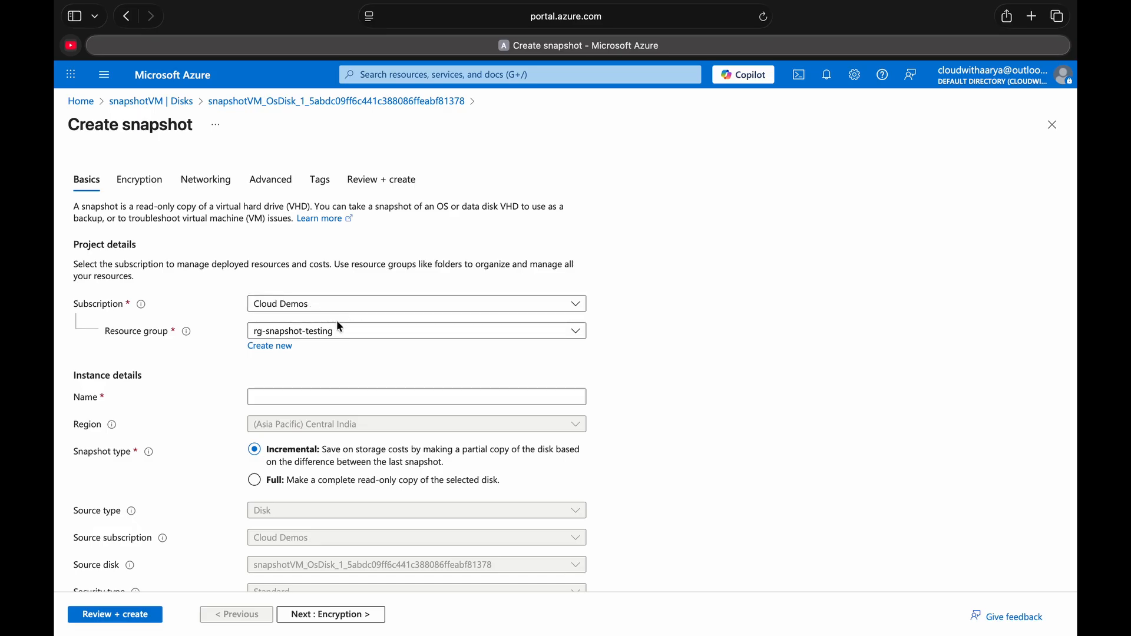
# - Name the OS disk snapshot snapshotVM_os_disk, with snapshot type Full and storage type Standard HDD (locally-redundant storage)
pyautogui.click(315, 392)
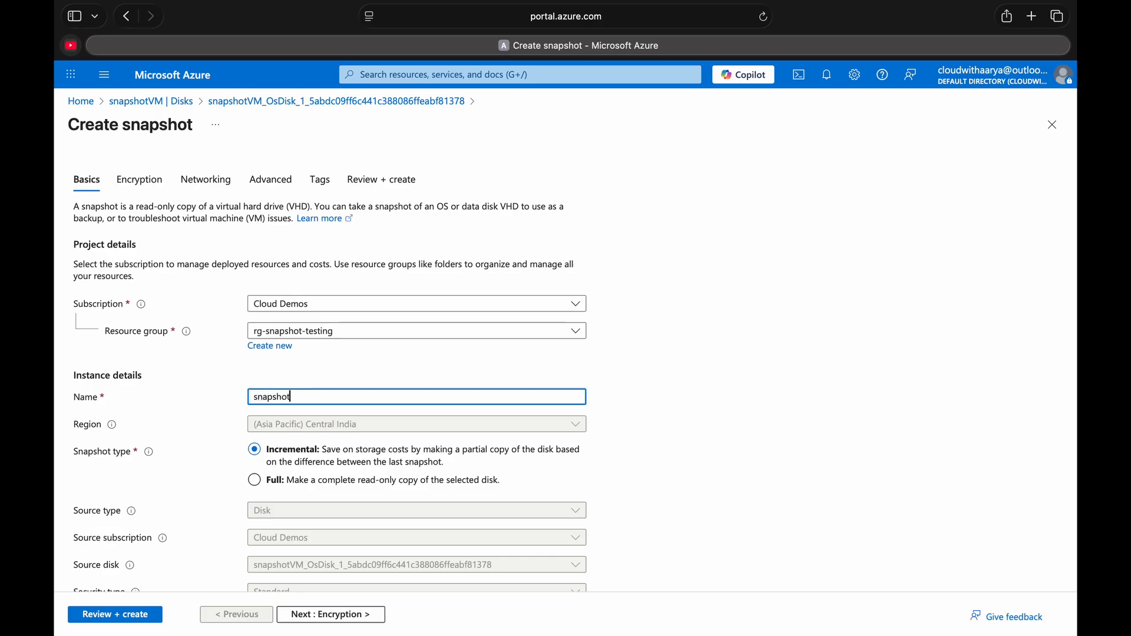
pyautogui.write('snapshotVM_os disk')
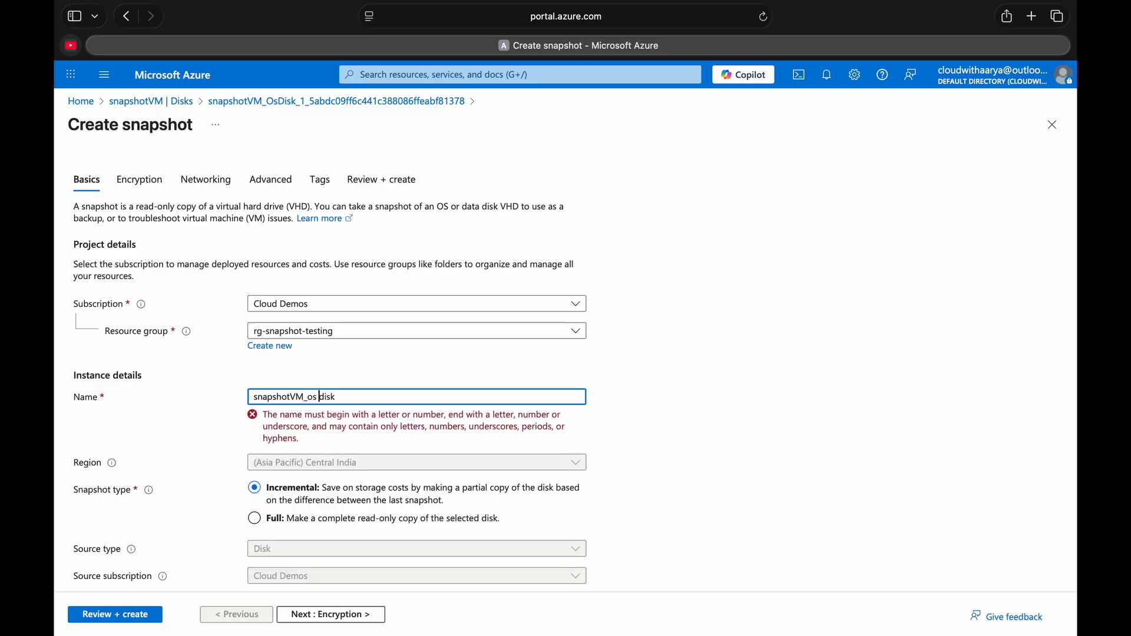
pyautogui.press('BackSpace')
pyautogui.write('_')
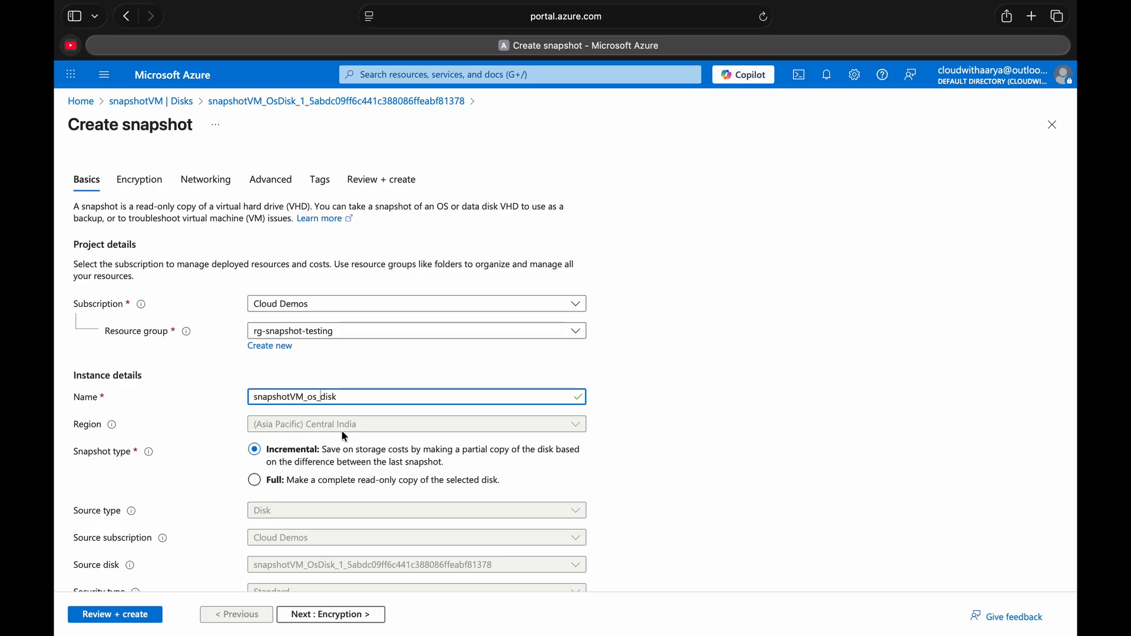
pyautogui.click(257, 486)
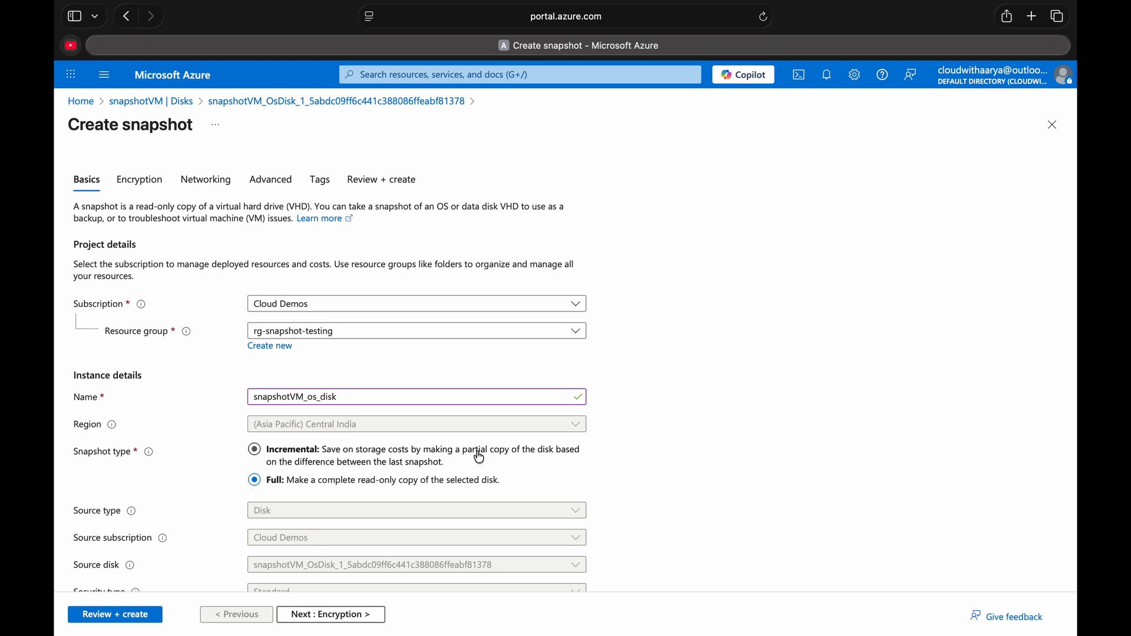
pyautogui.scroll(-5, 159, 489)
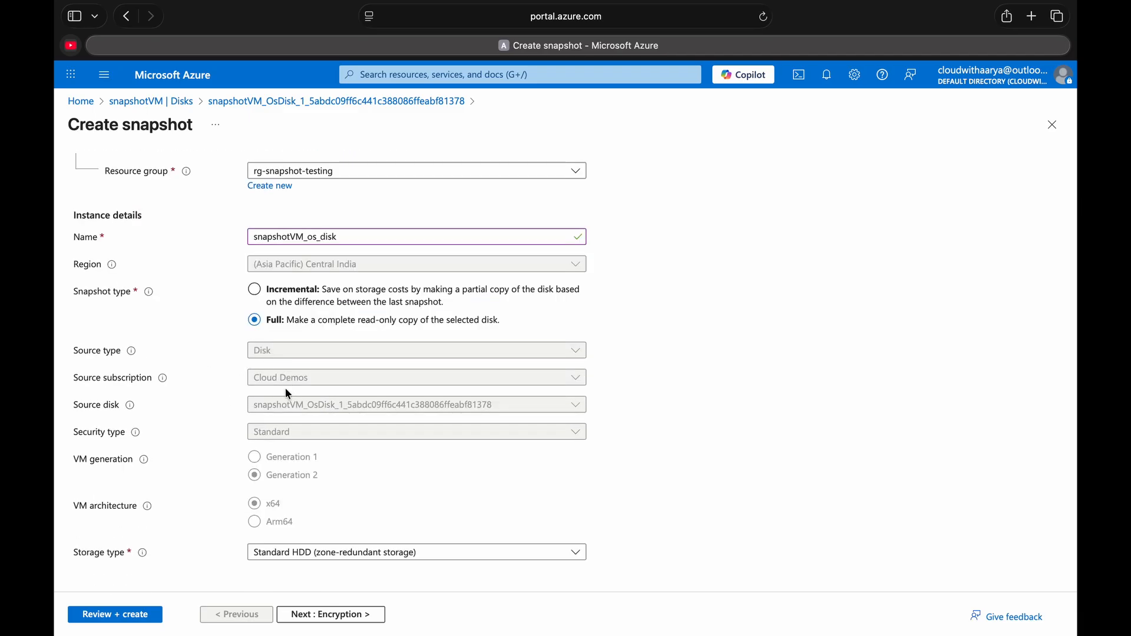
pyautogui.click(280, 554)
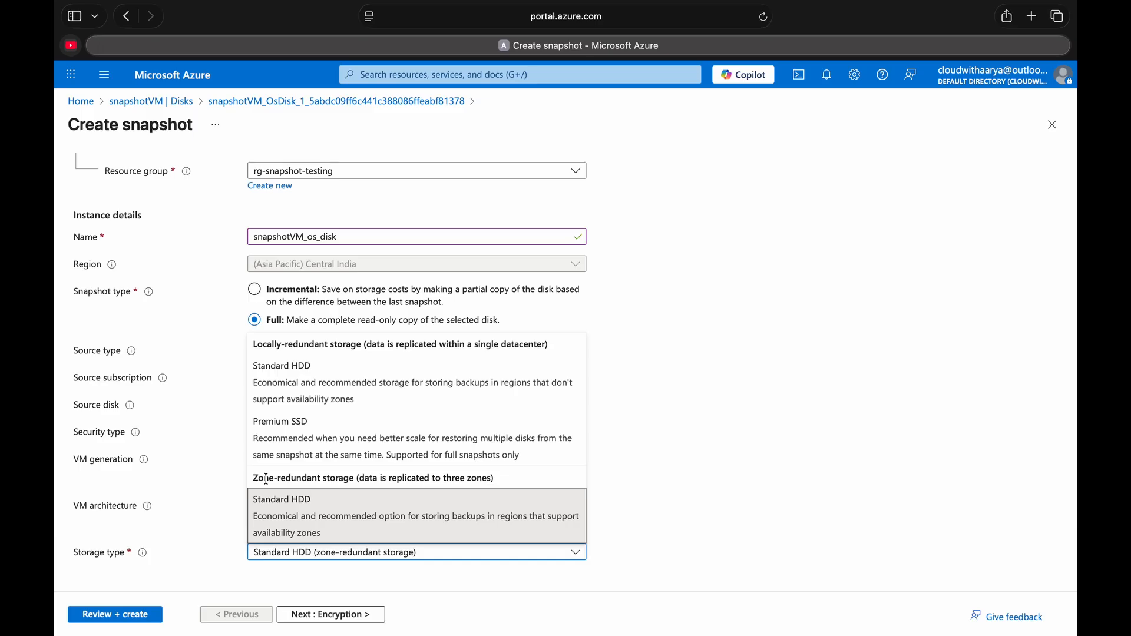
pyautogui.moveTo(260, 480); pyautogui.dragTo(360, 478)
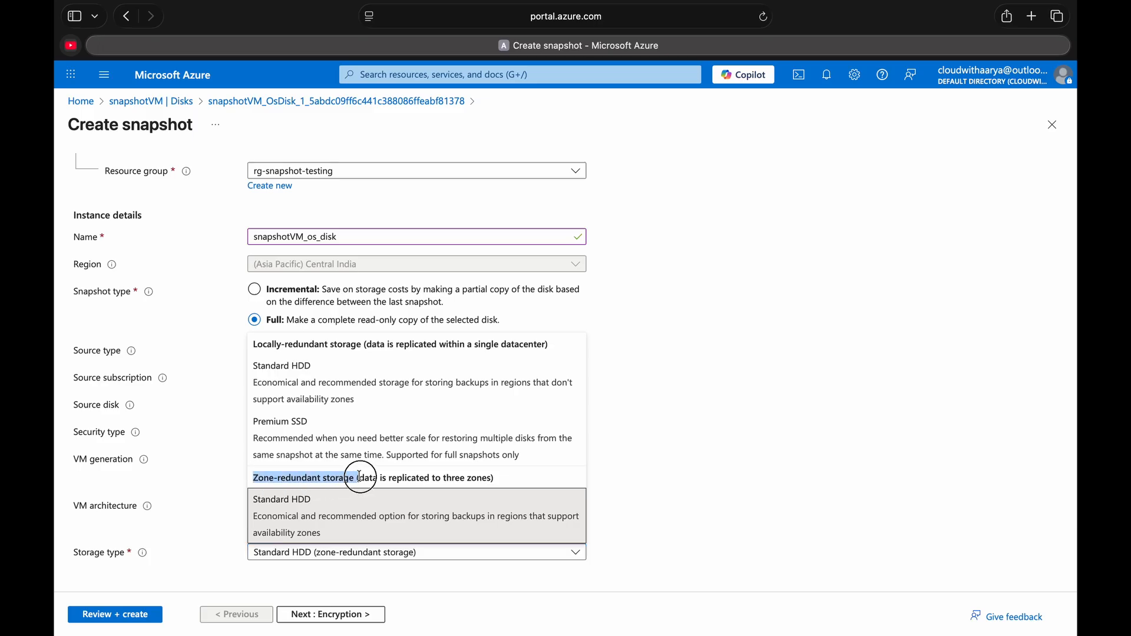
pyautogui.click(323, 378)
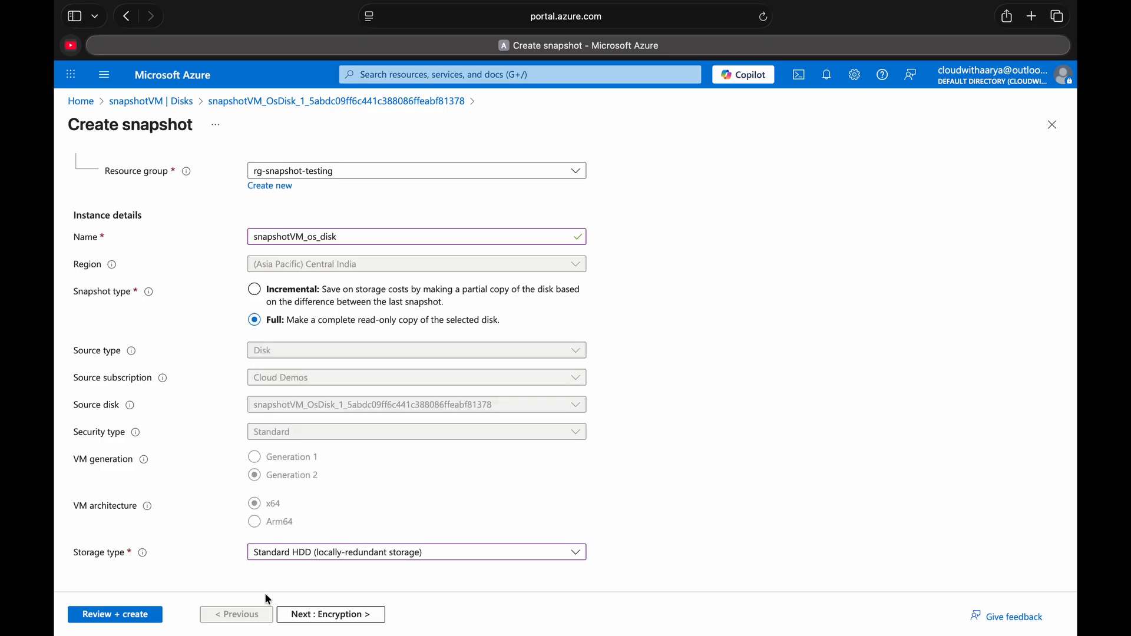
# - Keep the default encryption, networking and advanced settings, then review and create the OS disk snapshot
pyautogui.click(288, 614)
pyautogui.click(290, 614)
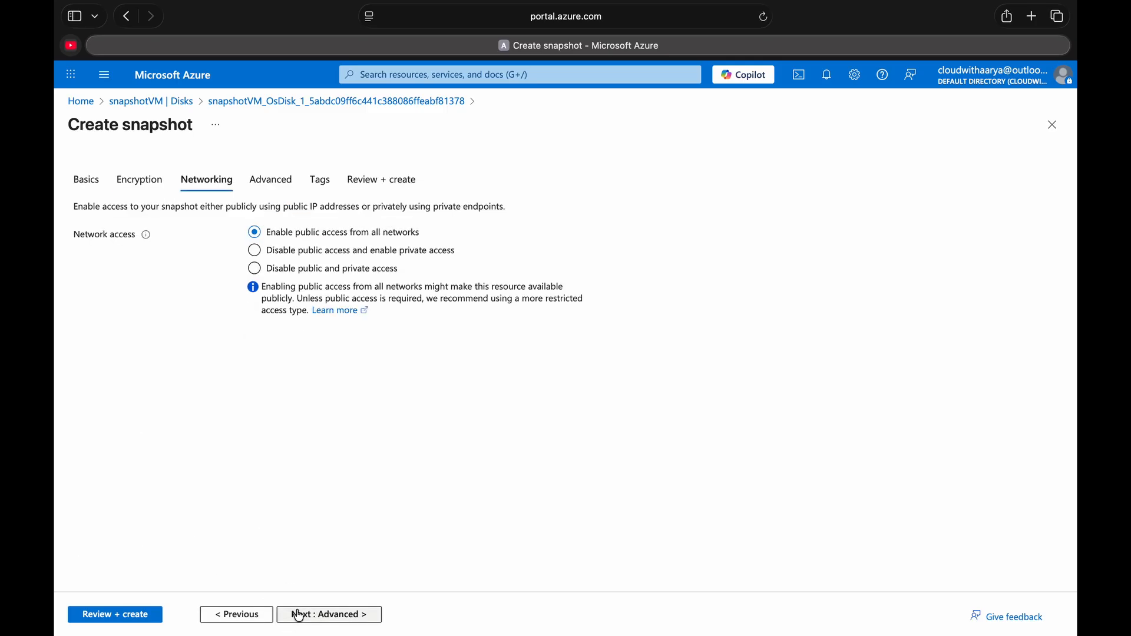
pyautogui.click(298, 614)
pyautogui.click(92, 615)
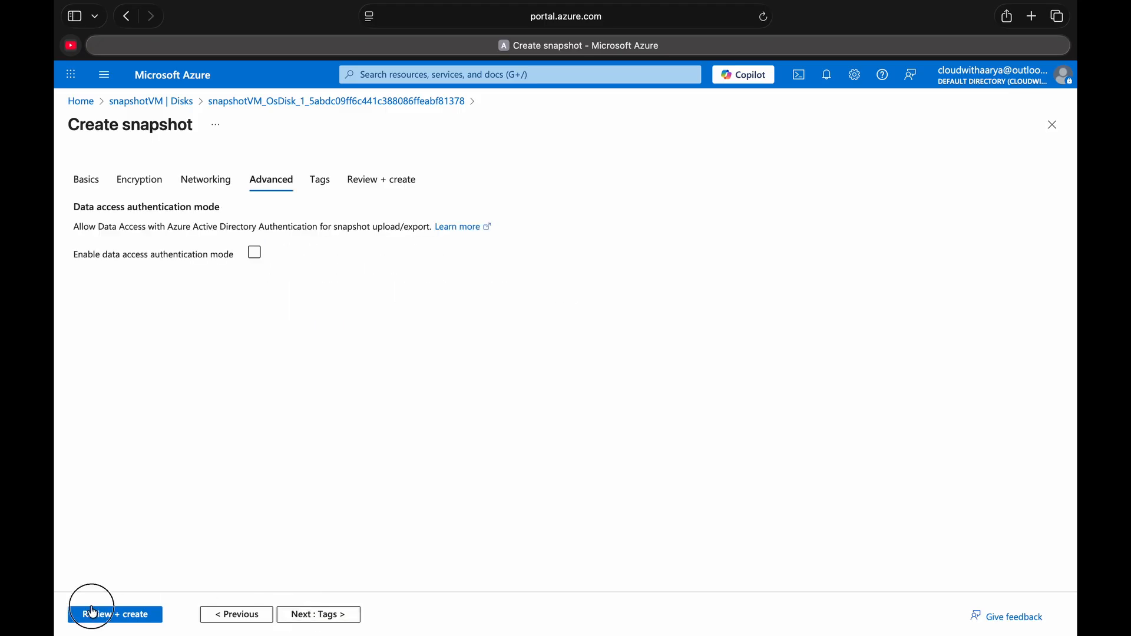
pyautogui.click(96, 614)
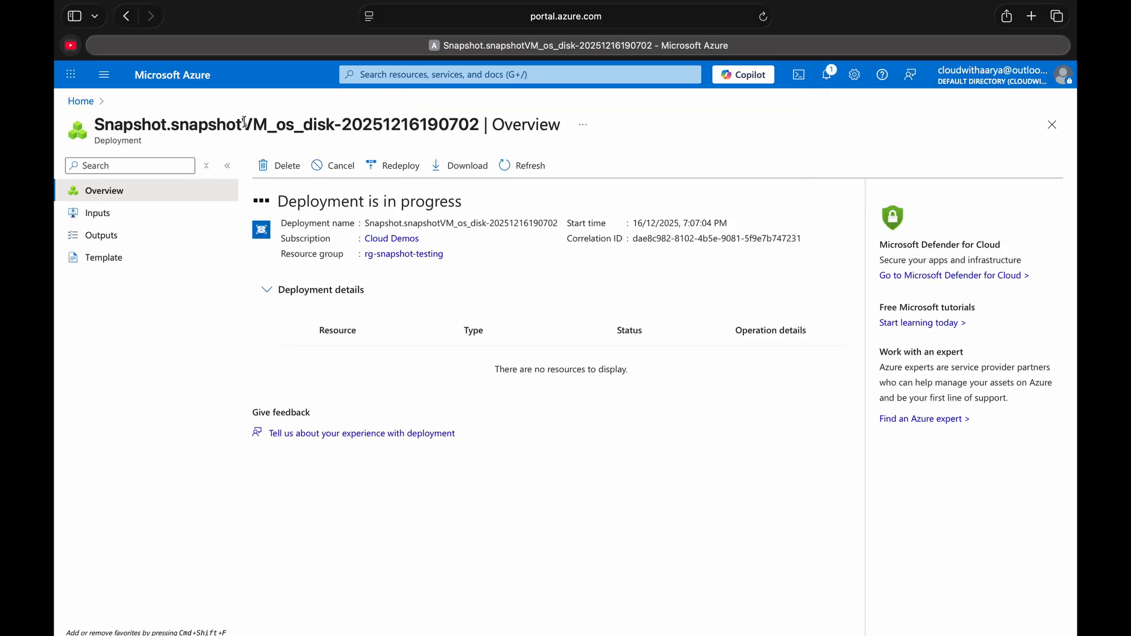
# - Return to snapshotVM's disks and start creating a snapshot of the data disk disk2
pyautogui.click(176, 74)
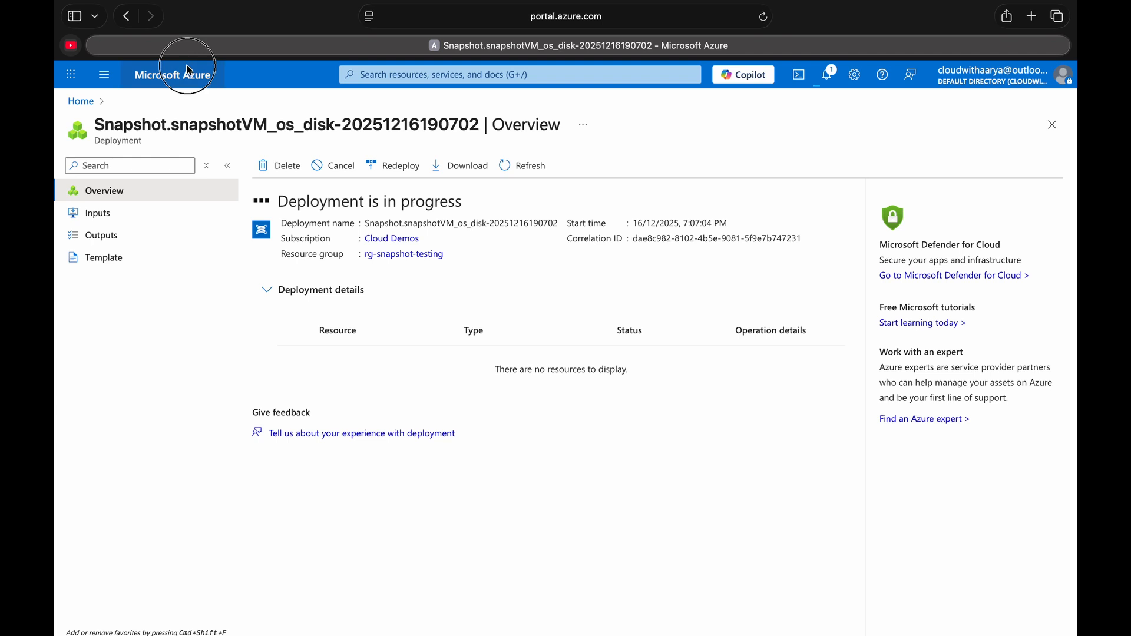
pyautogui.click(266, 345)
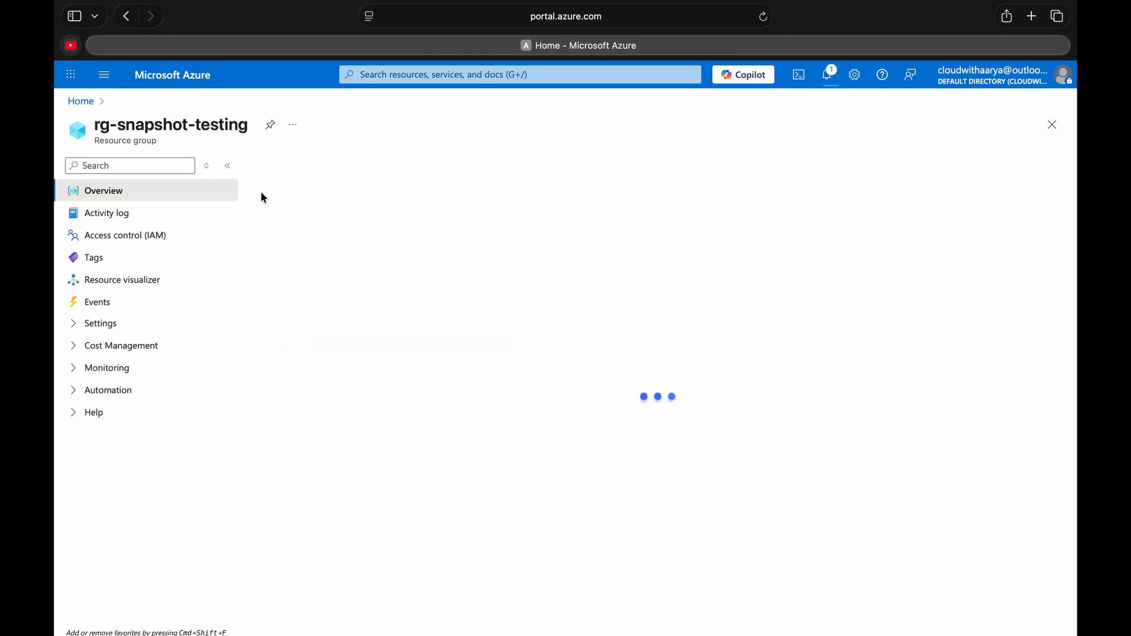
pyautogui.click(184, 71)
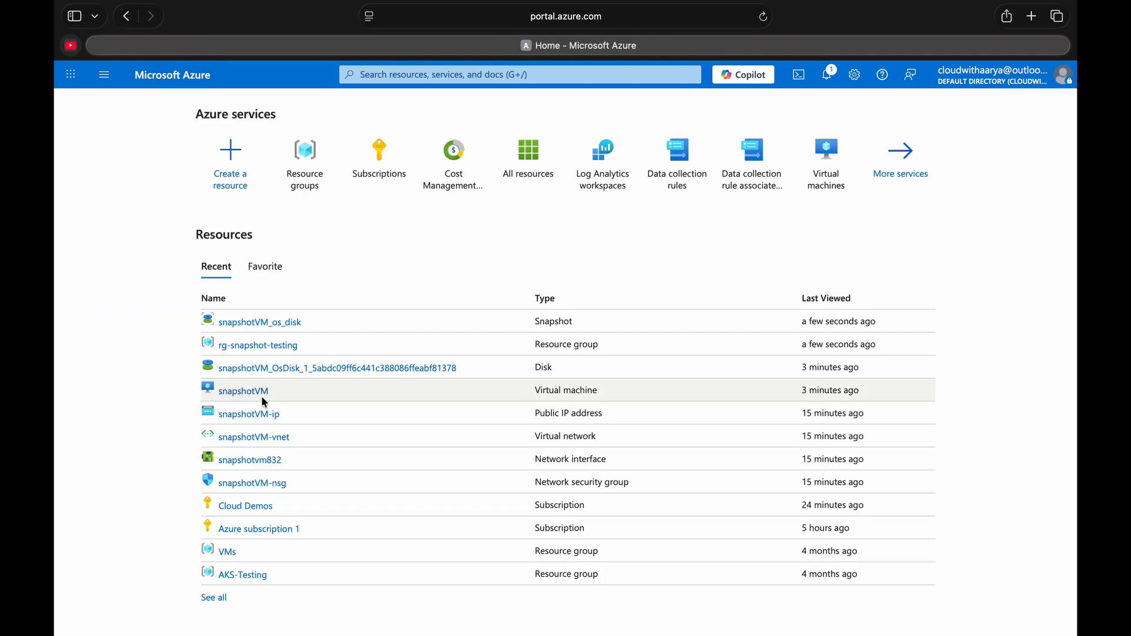
pyautogui.click(223, 393)
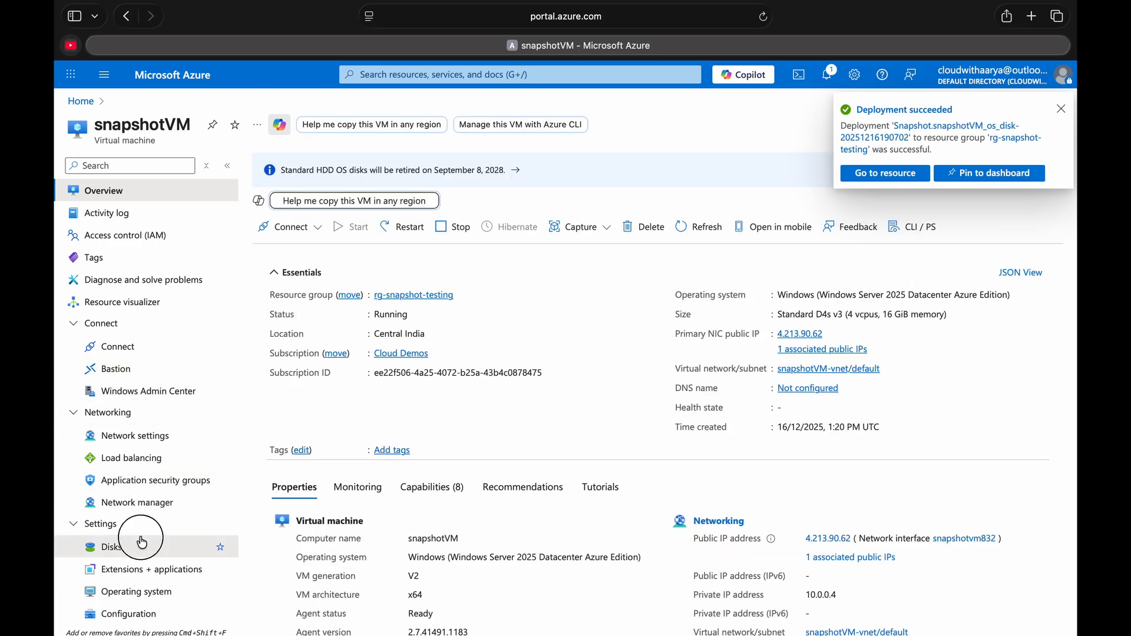
pyautogui.click(142, 544)
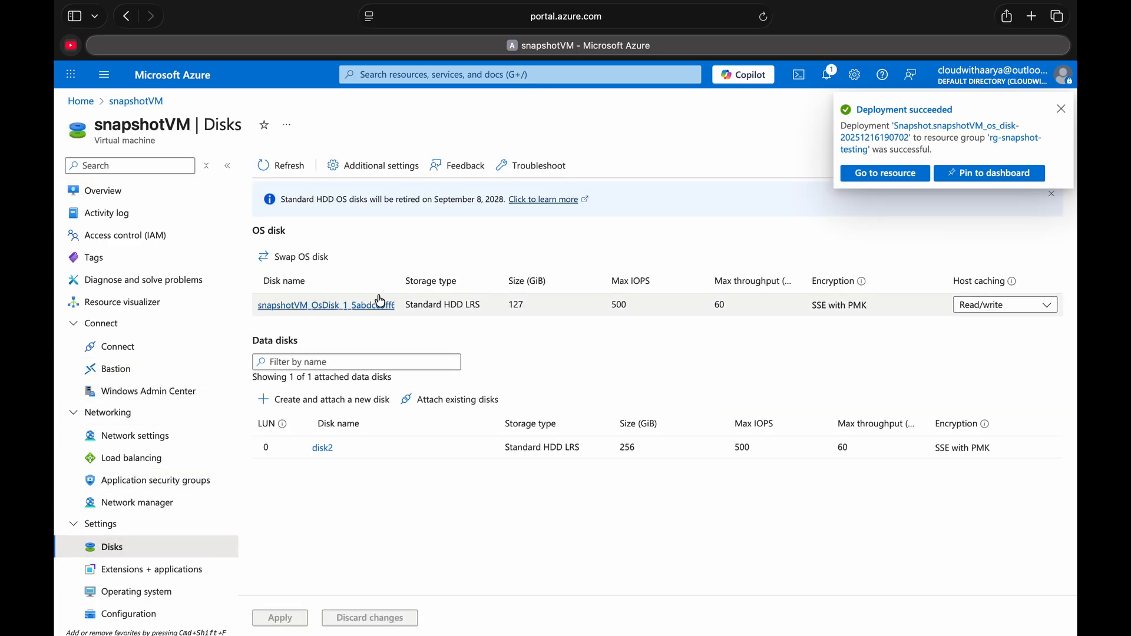
pyautogui.click(323, 449)
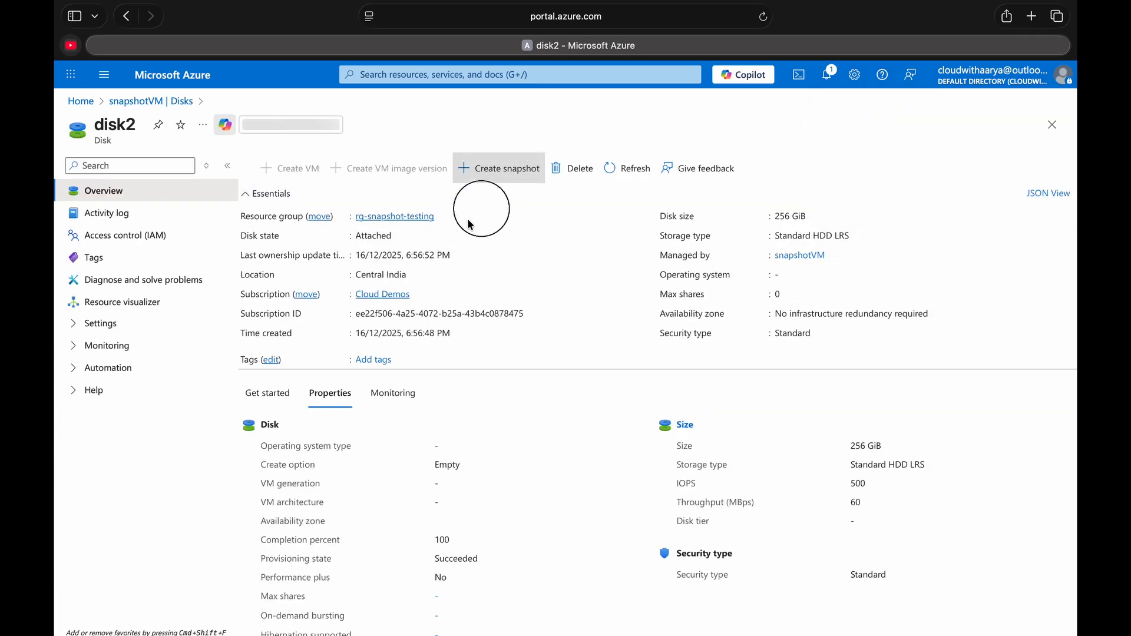
pyautogui.click(499, 168)
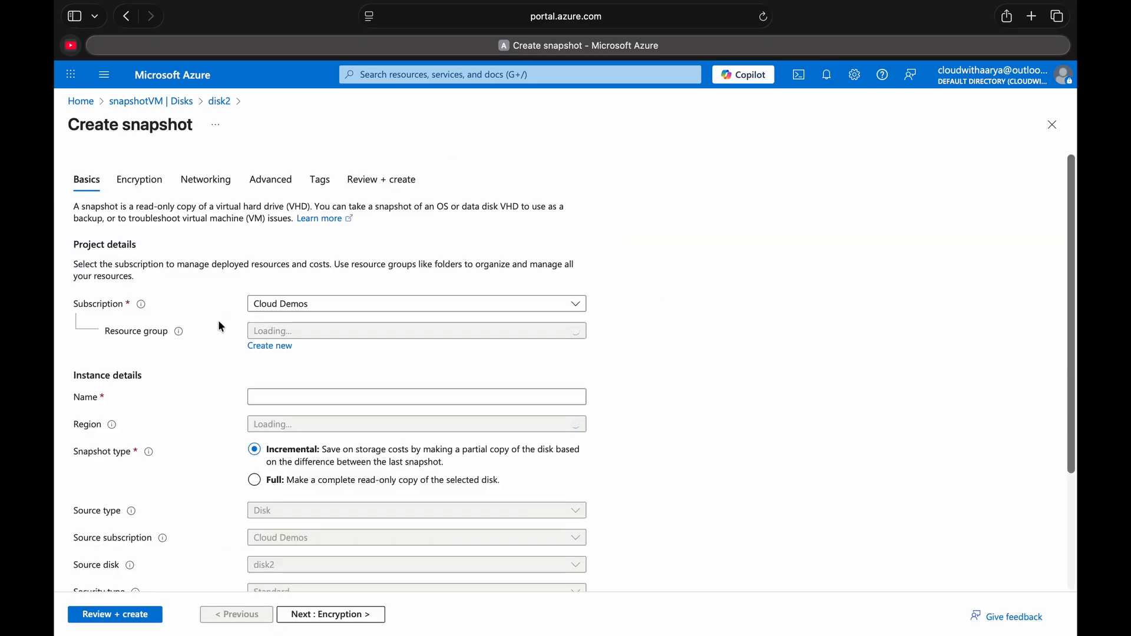
# - Name the data disk snapshot clone-snapshot-disk2, with snapshot type Full and storage type Standard HDD (locally-redundant storage)
pyautogui.click(299, 396)
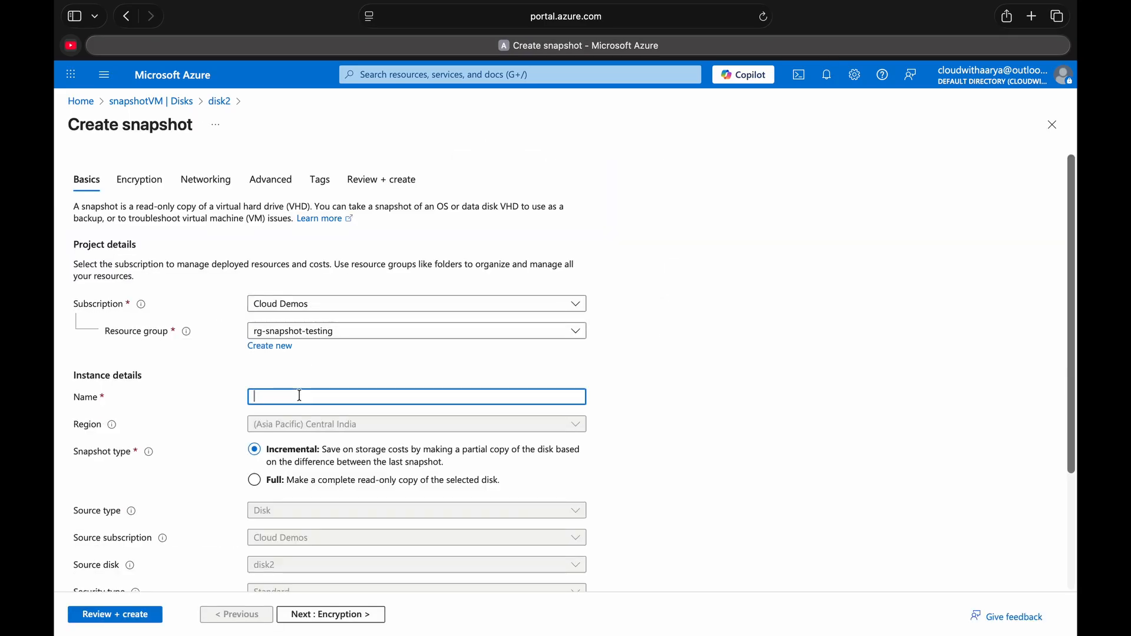
pyautogui.write('clone-snapshot-disk2')
pyautogui.scroll(-5, 294, 395)
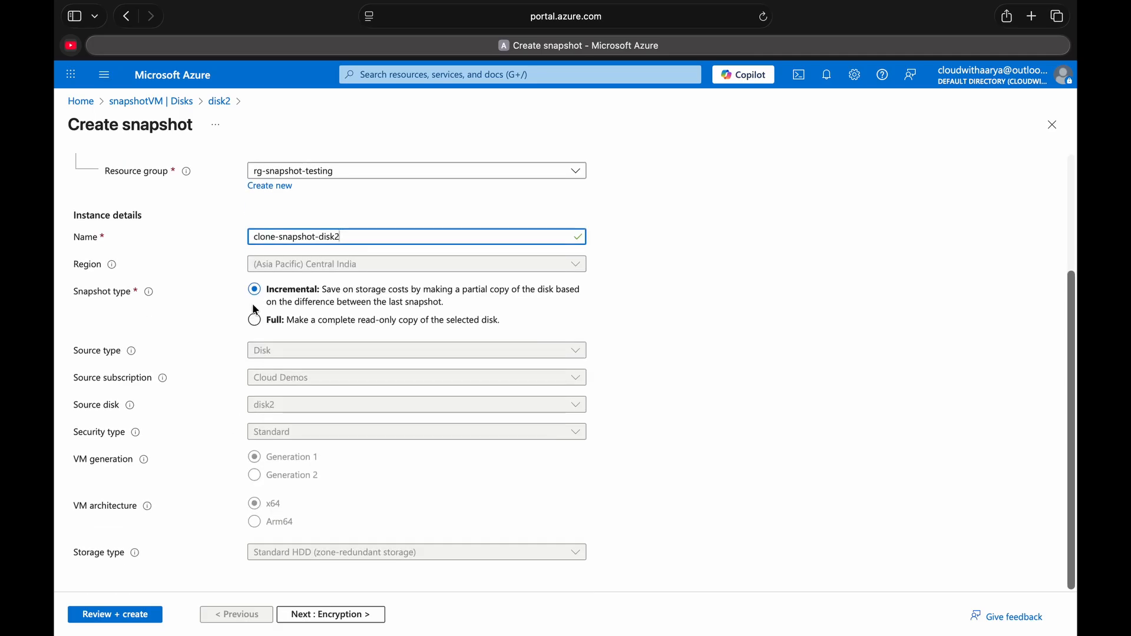
pyautogui.click(255, 321)
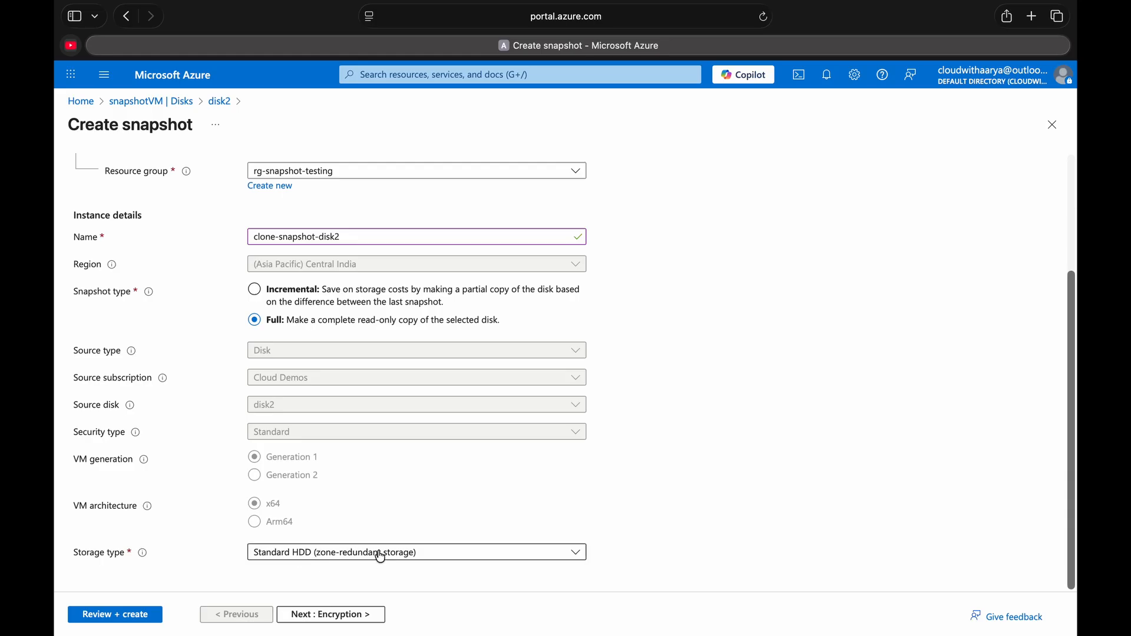
pyautogui.click(350, 556)
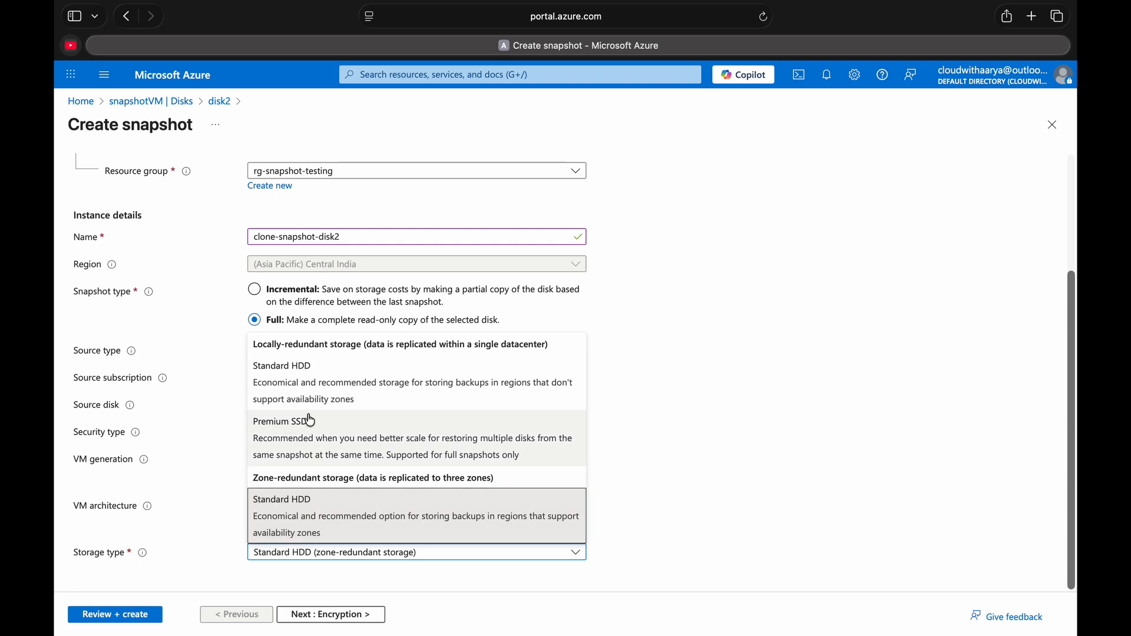
pyautogui.moveTo(257, 344); pyautogui.dragTo(361, 386)
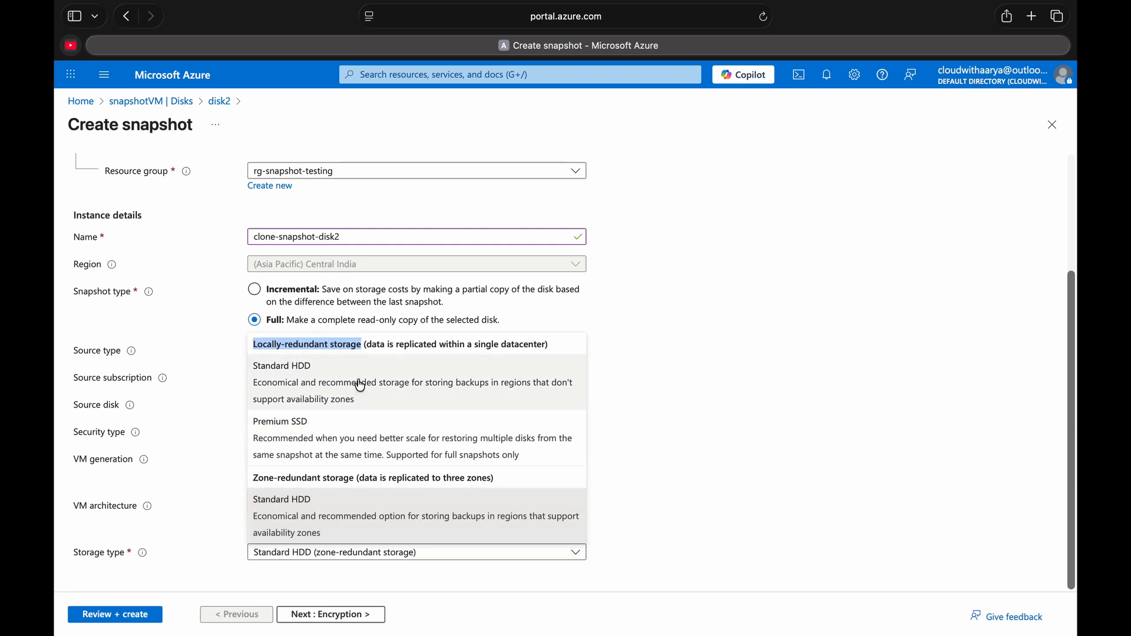
pyautogui.click(327, 389)
# - Keep the default encryption with a platform-managed key, then review and create the clone-snapshot-disk2 snapshot
pyautogui.click(318, 615)
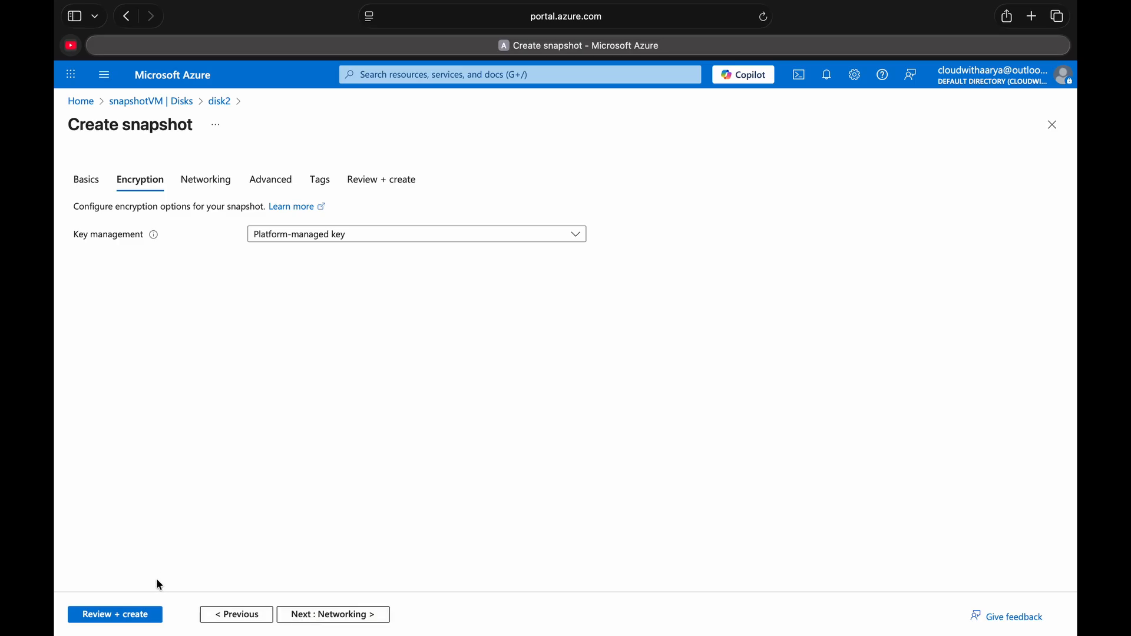
pyautogui.click(112, 613)
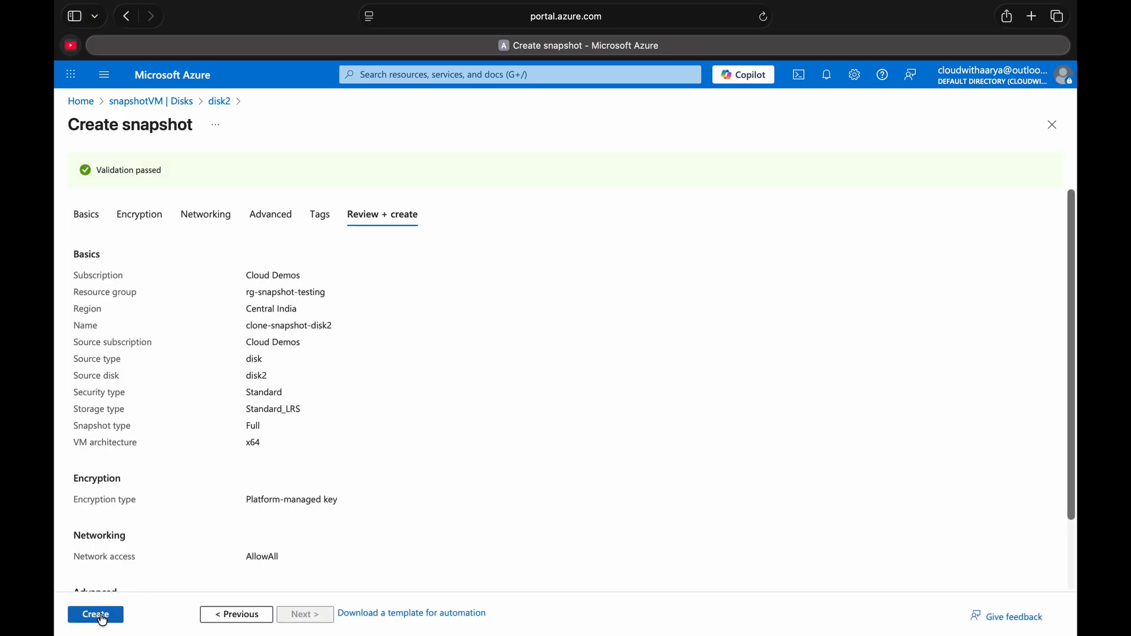
pyautogui.click(100, 616)
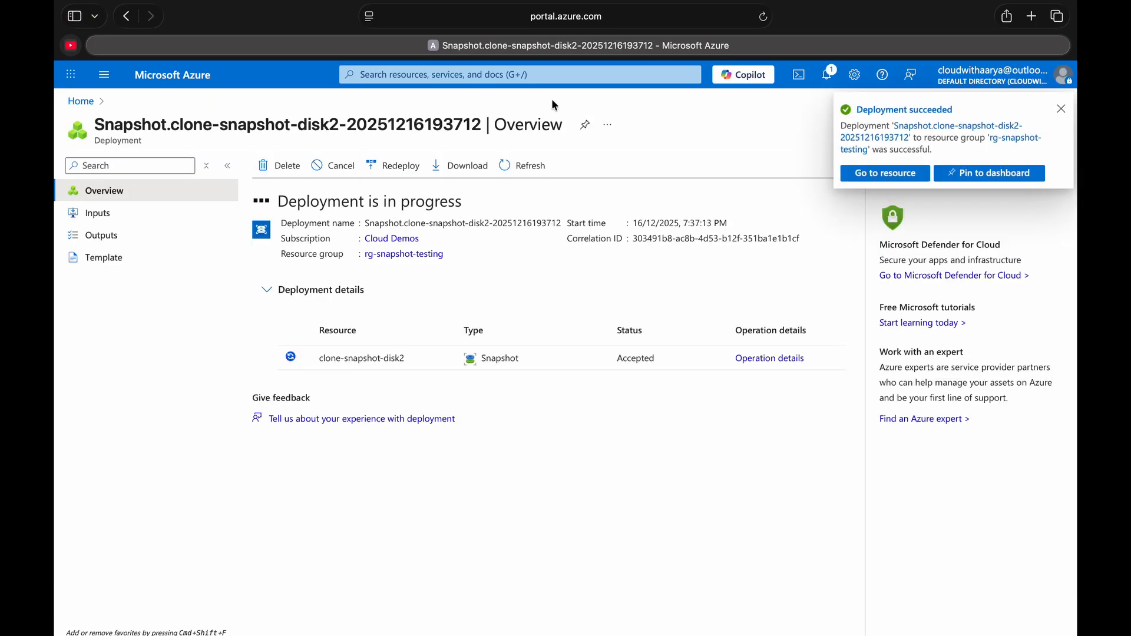
# - Search for the Snapshots service, open its list and widen the source disk column
pyautogui.click(492, 74)
pyautogui.write('snapsho')
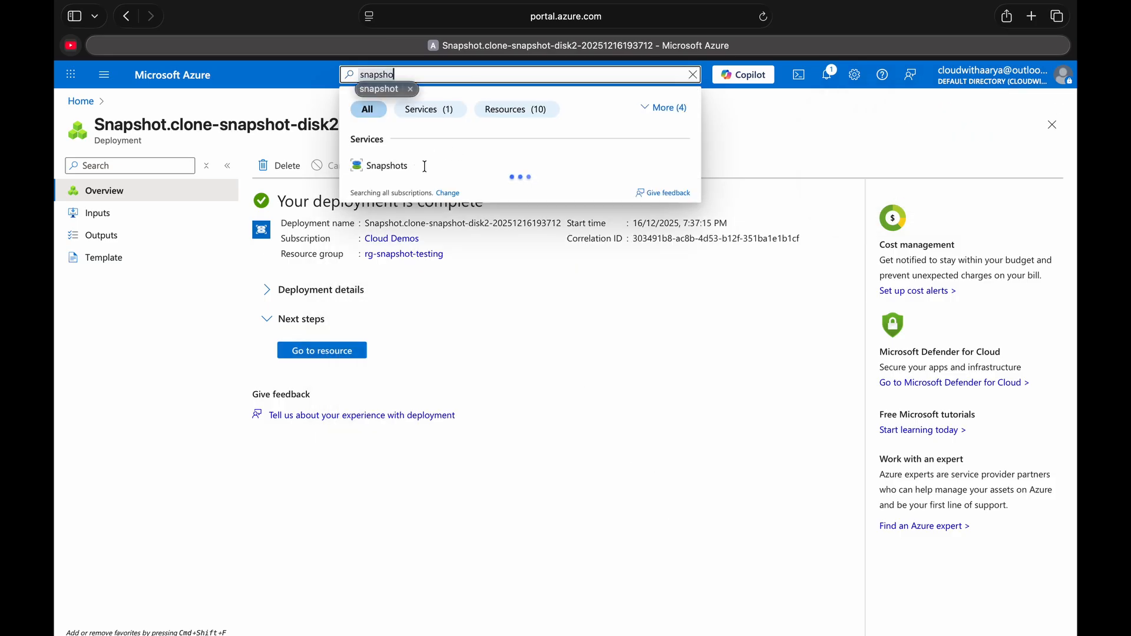
pyautogui.click(393, 169)
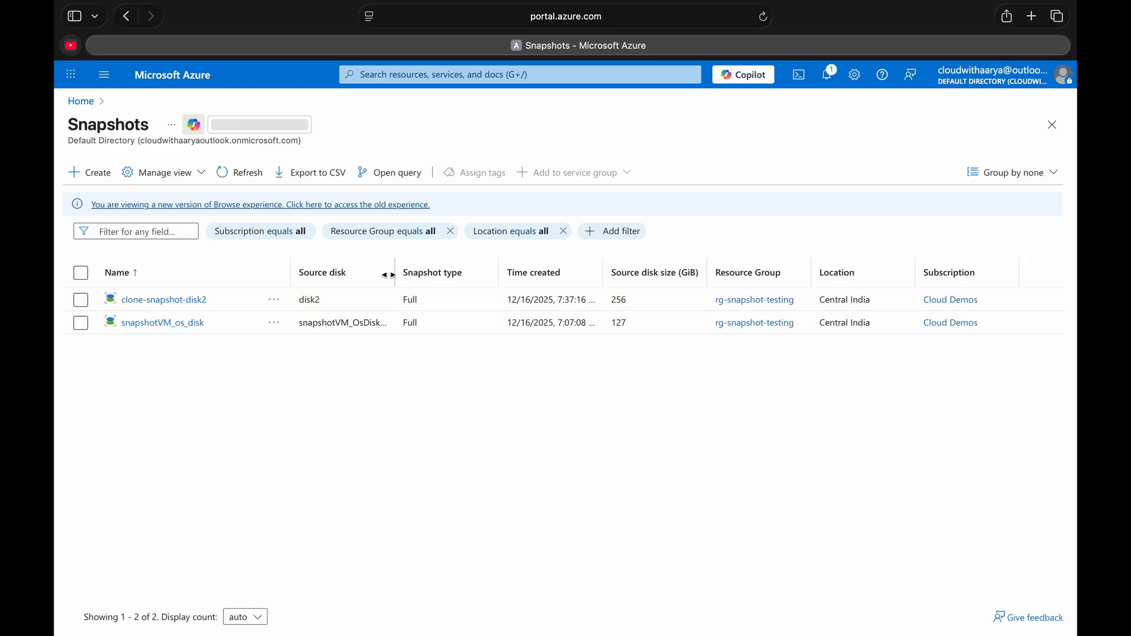
pyautogui.moveTo(395, 275); pyautogui.dragTo(395, 275)
pyautogui.moveTo(395, 275); pyautogui.dragTo(489, 275)
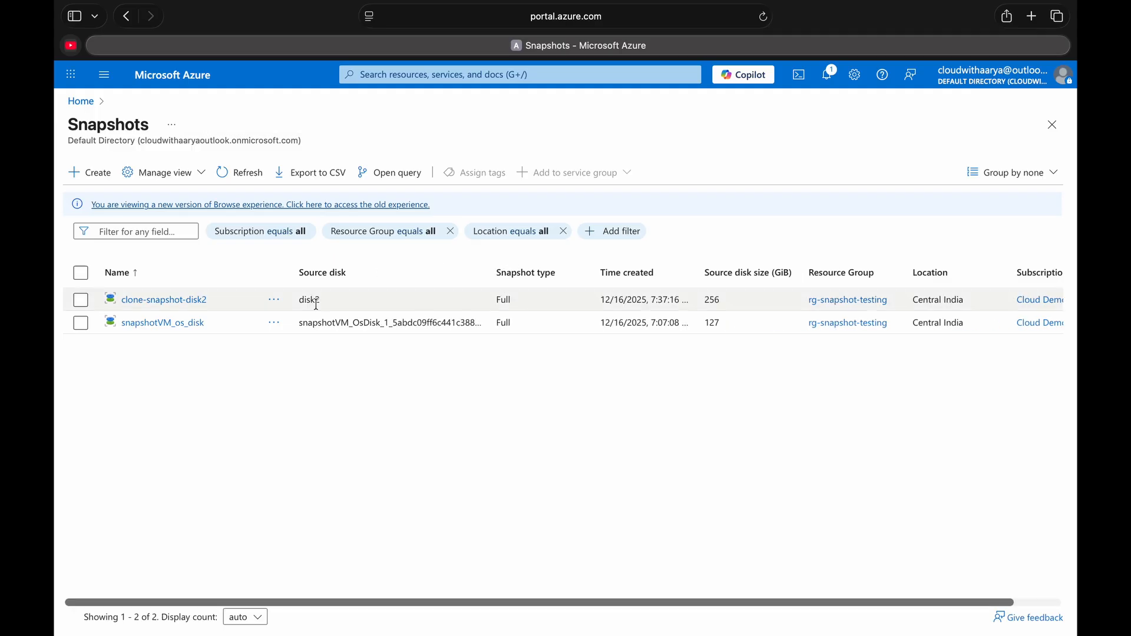
# - Open the snapshotVM_os_disk snapshot and check its snapshot type and completion percentage
pyautogui.click(313, 301)
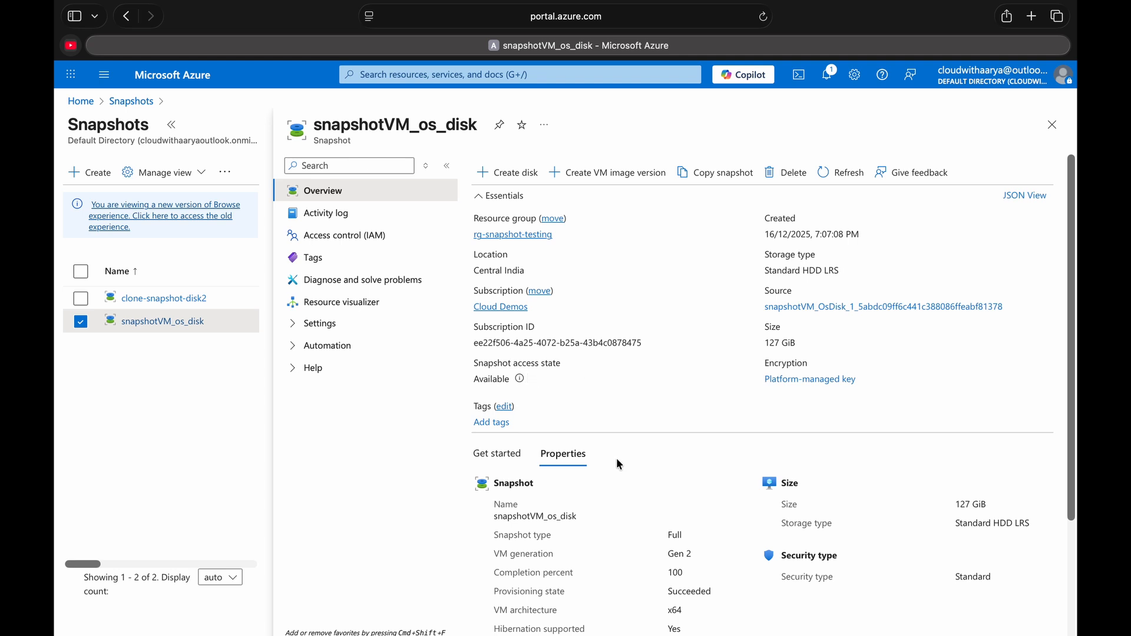
pyautogui.doubleClick(674, 535)
pyautogui.doubleClick(675, 572)
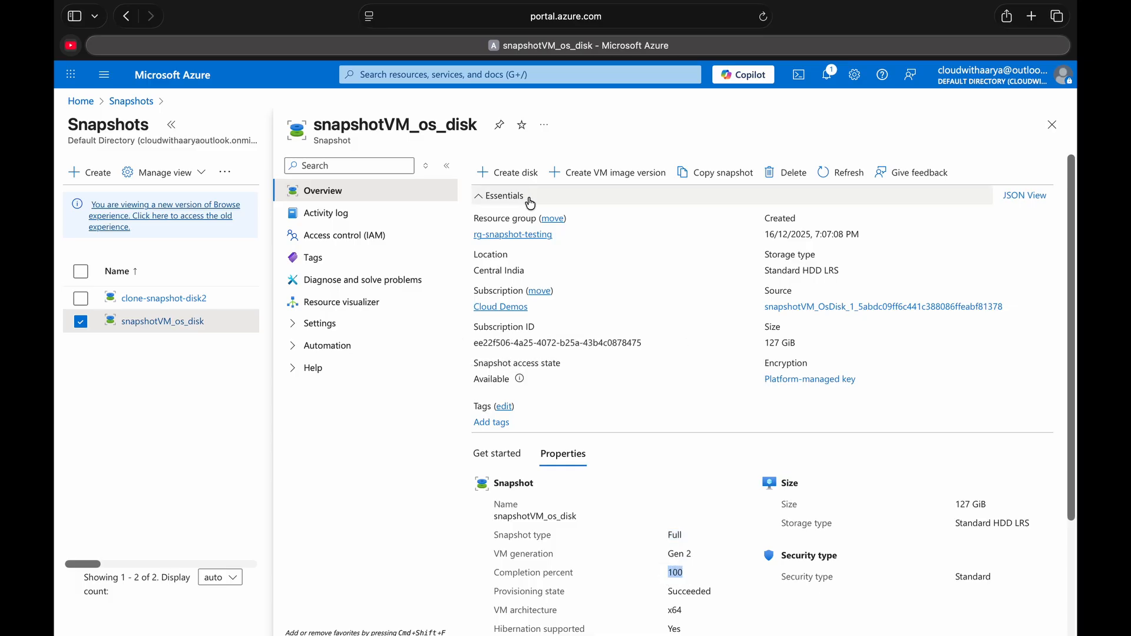
# - Create a managed disk named clone-snapshotvm-osdisk from the OS disk snapshot, with availability zone set to No infrastructure redundancy required
pyautogui.click(511, 173)
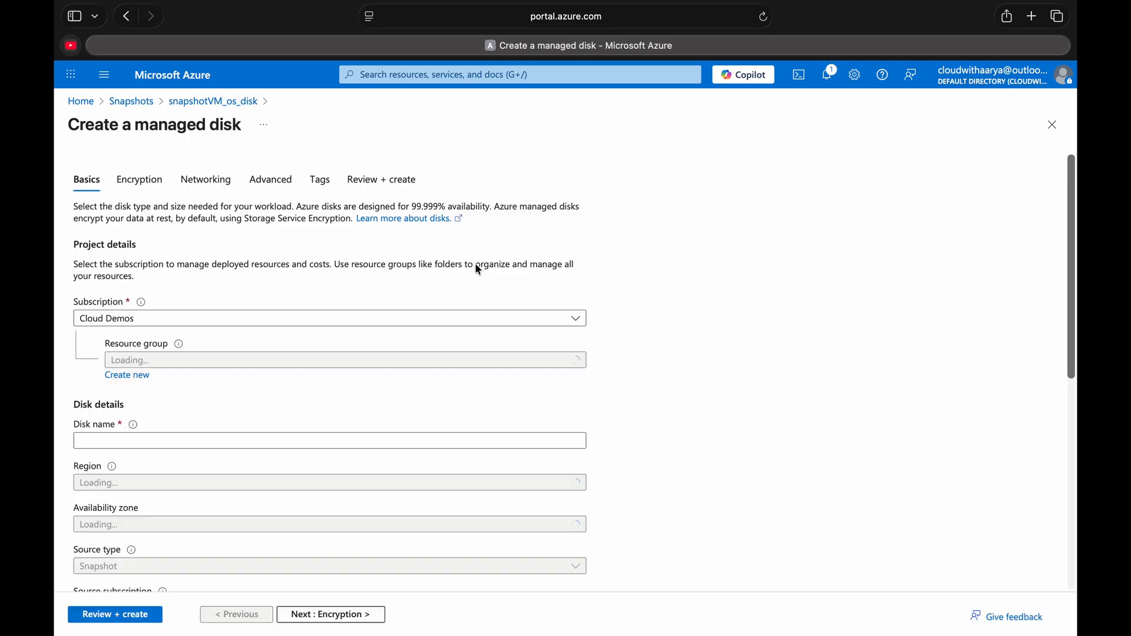
pyautogui.click(304, 431)
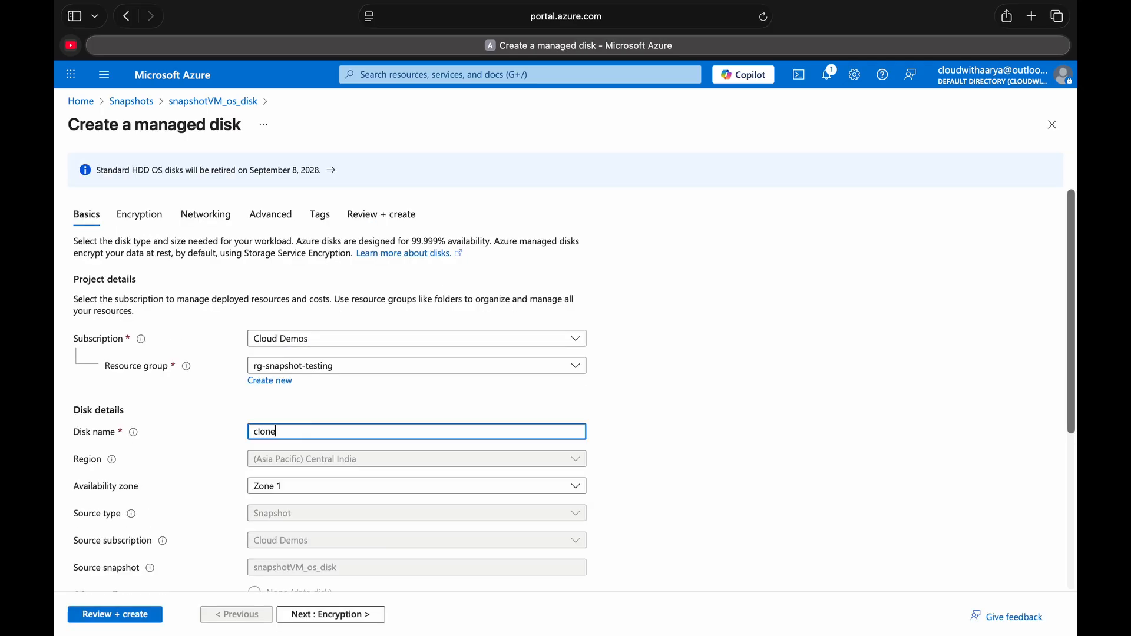
pyautogui.write('clone-snapshotvm-osdisk')
pyautogui.click(286, 487)
pyautogui.click(298, 508)
pyautogui.scroll(-5, 261, 434)
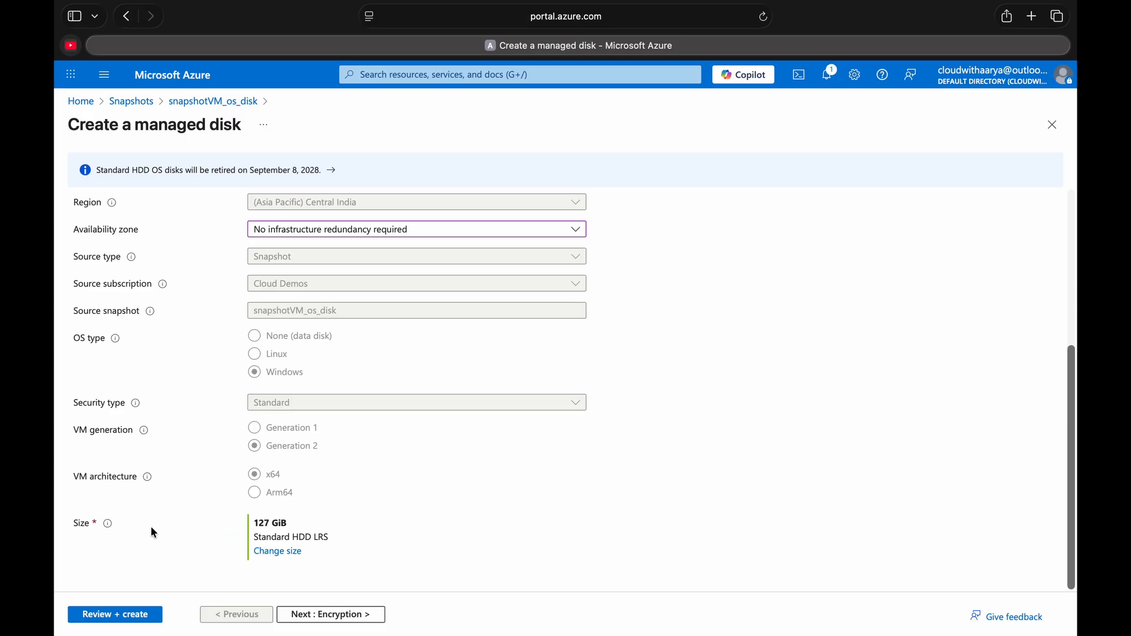
pyautogui.click(137, 613)
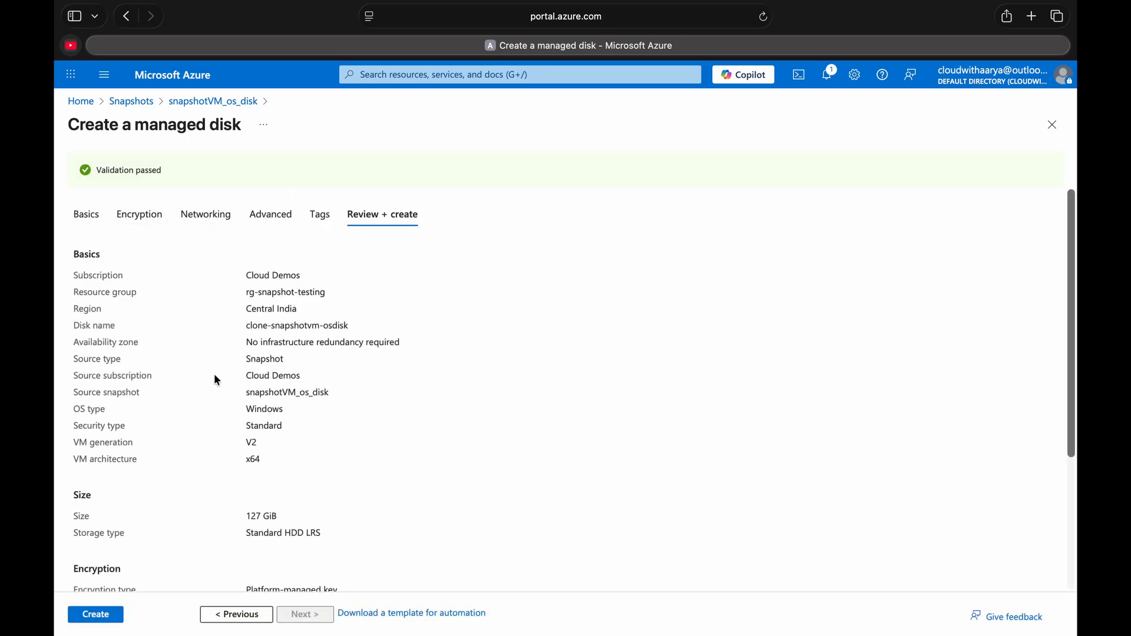
pyautogui.click(107, 620)
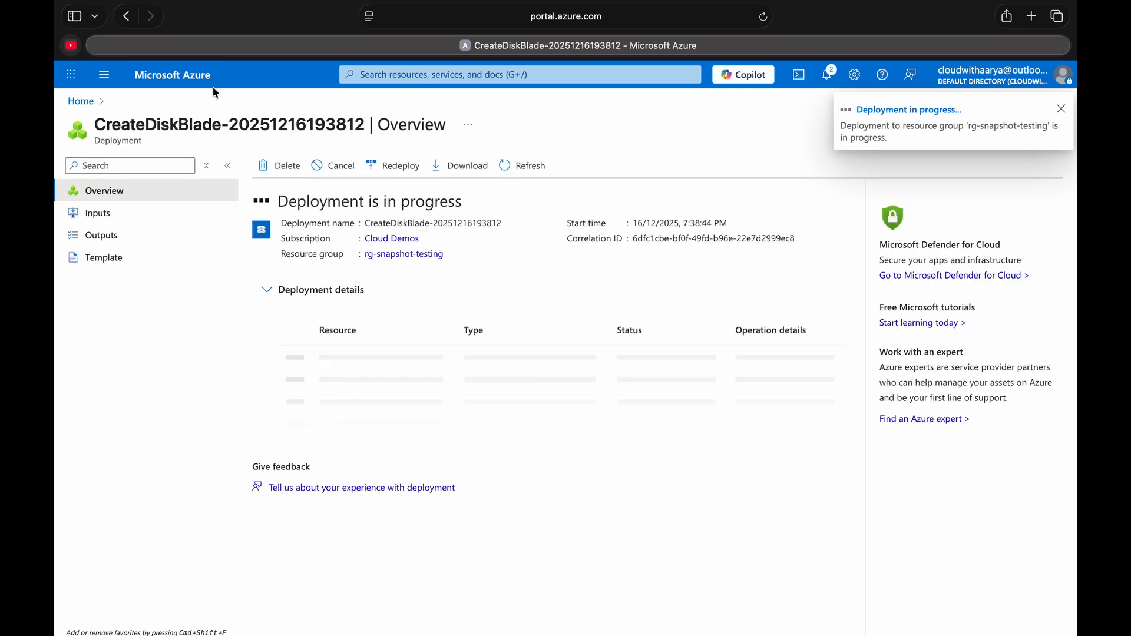
# - Return to the Snapshots list and start creating a managed disk from the clone-snapshot-disk2 snapshot
pyautogui.click(187, 77)
pyautogui.click(298, 153)
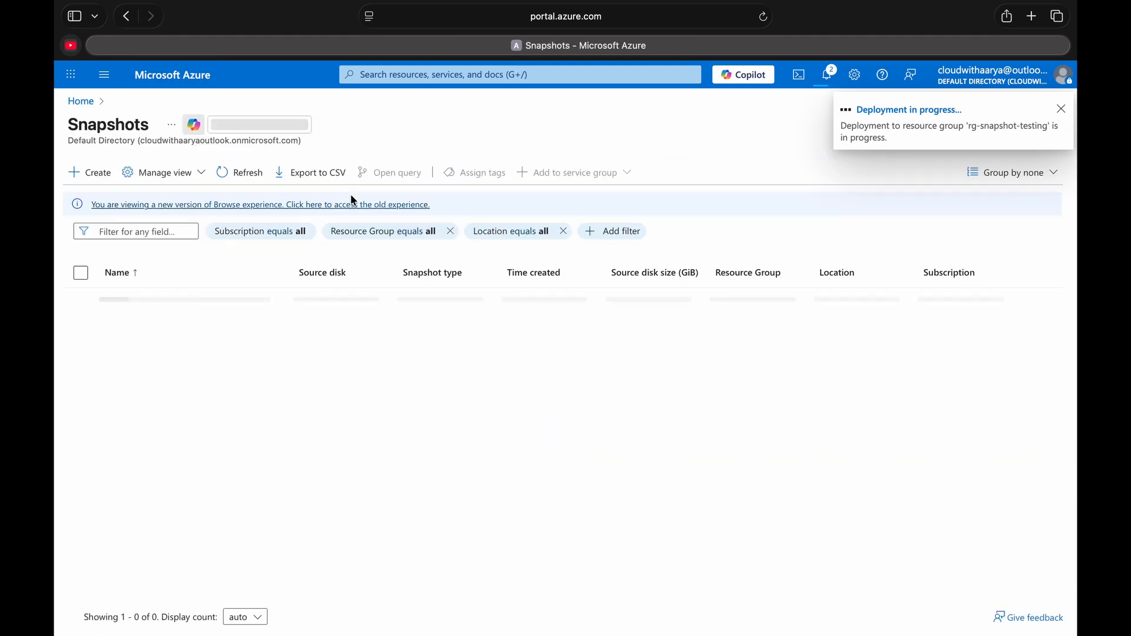
pyautogui.click(185, 298)
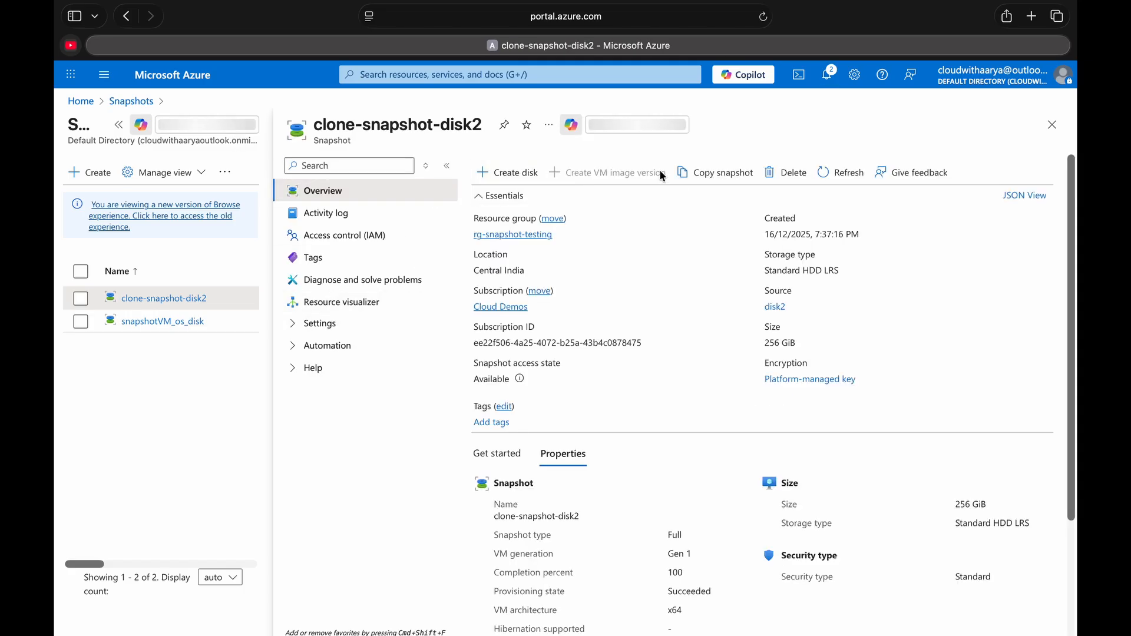
pyautogui.click(499, 172)
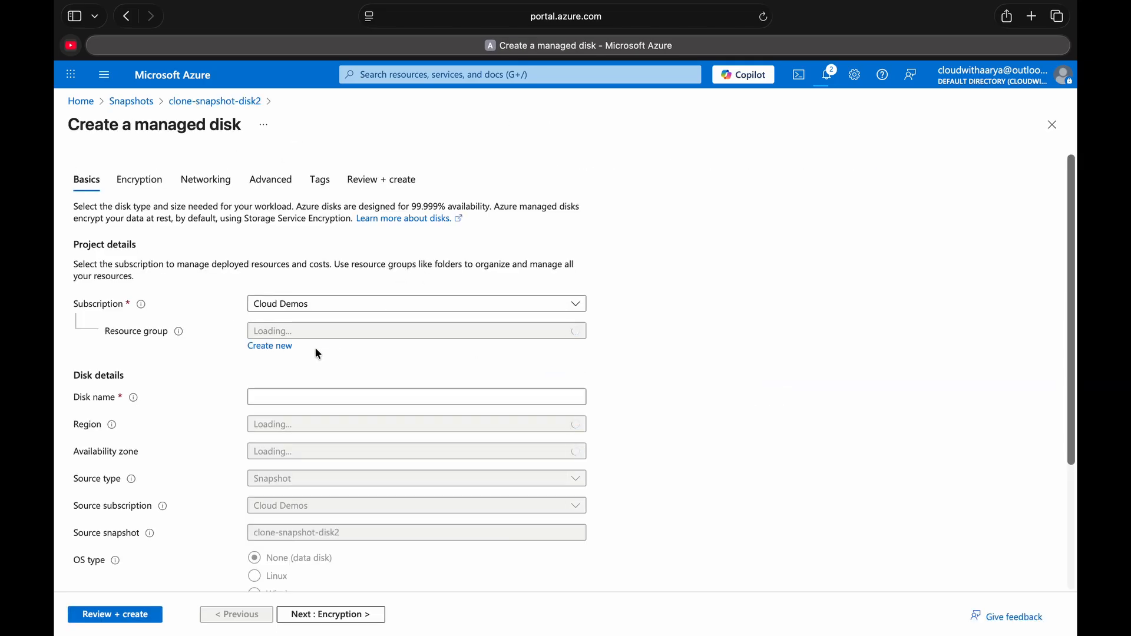
# - Name the data disk clone-snapshotvmdisk2, set availability zone to No infrastructure redundancy required, and create it with the default size
pyautogui.click(318, 431)
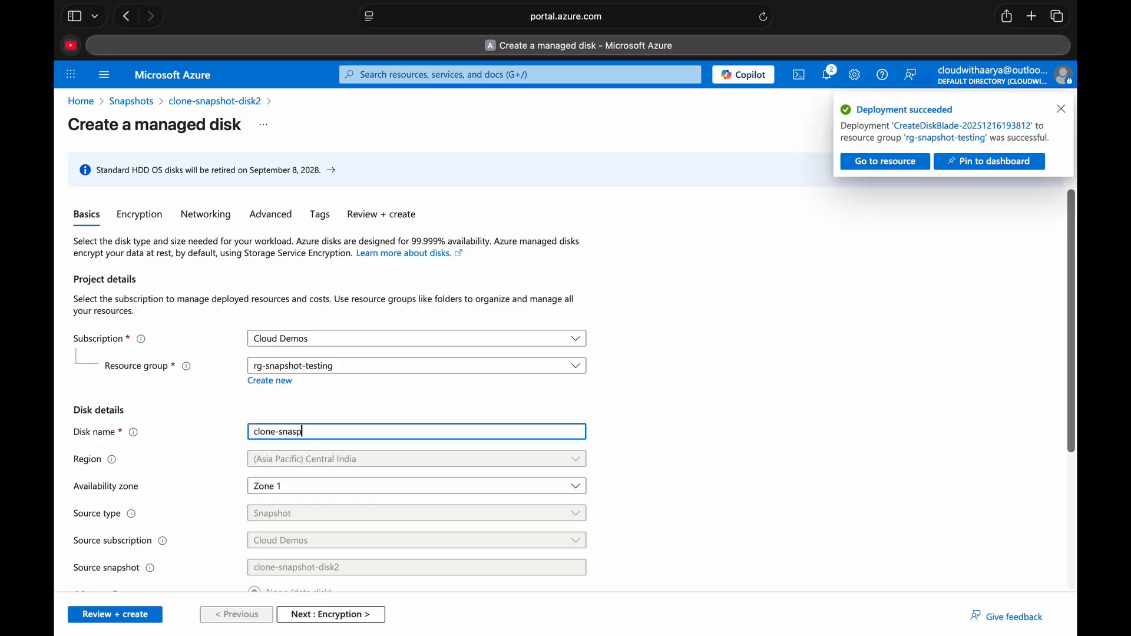
pyautogui.write('clone-snapshotvmdisk2')
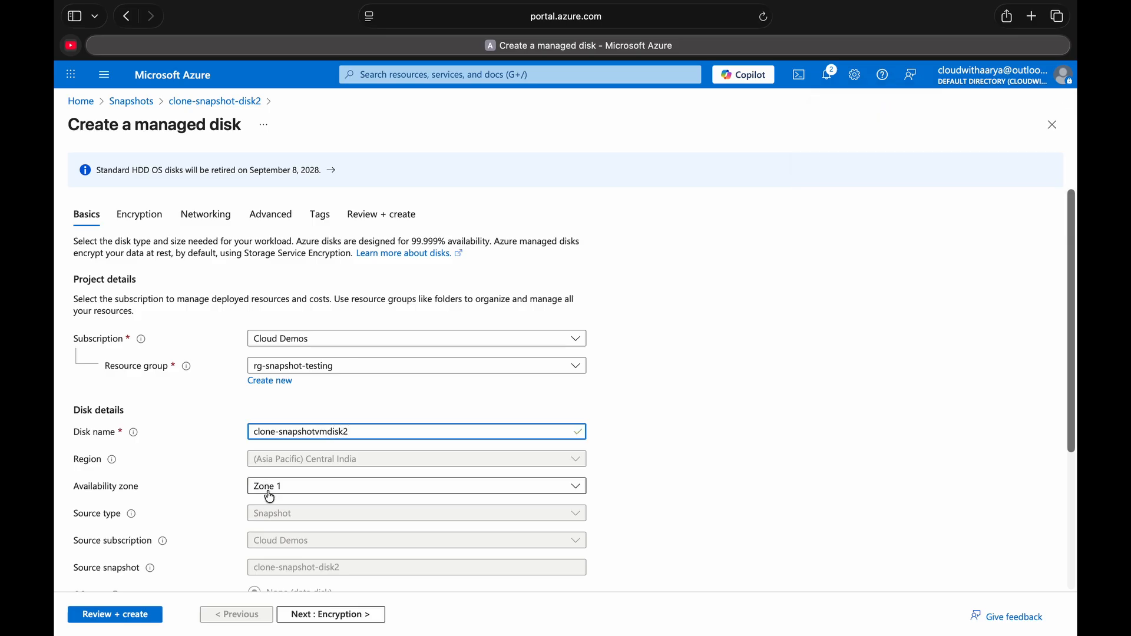
pyautogui.click(269, 488)
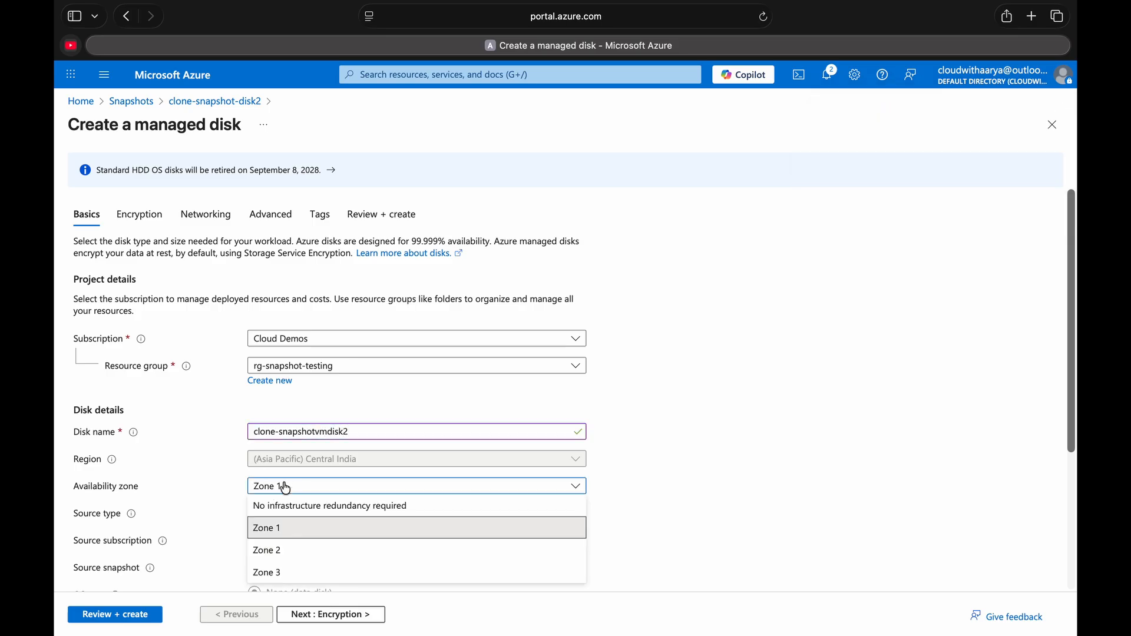
pyautogui.click(285, 503)
pyautogui.scroll(-4, 328, 492)
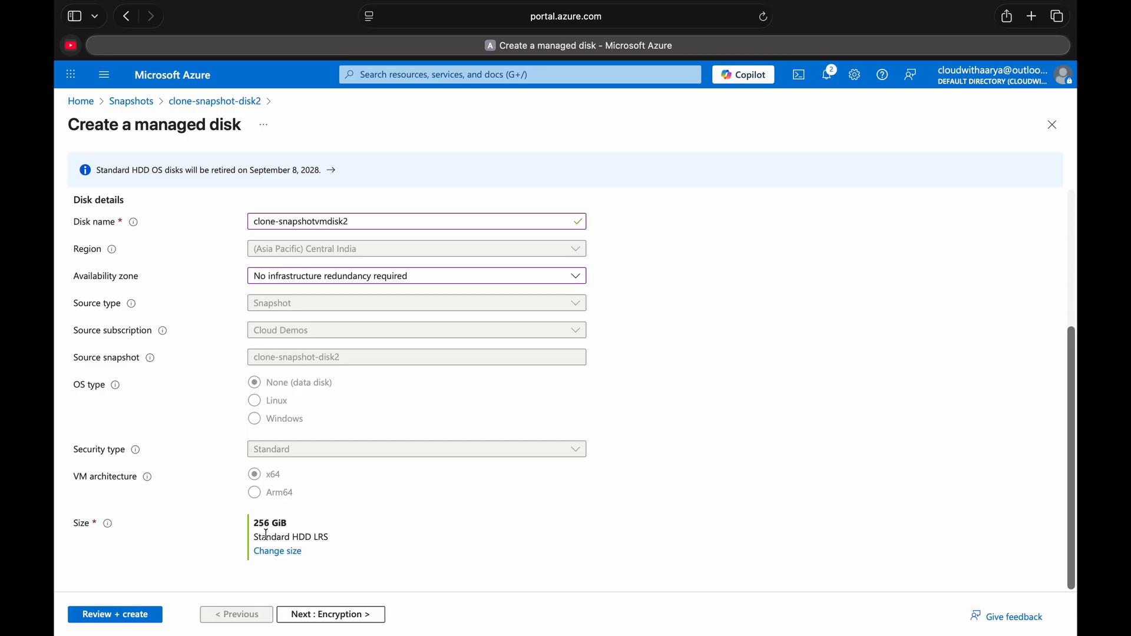
pyautogui.click(133, 616)
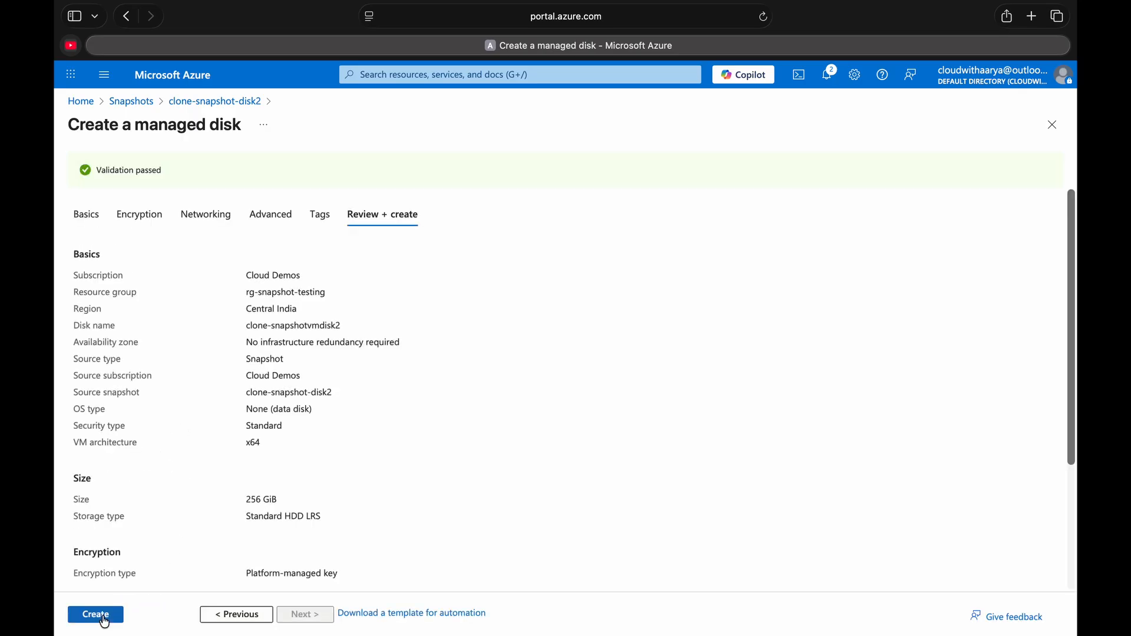
pyautogui.click(100, 616)
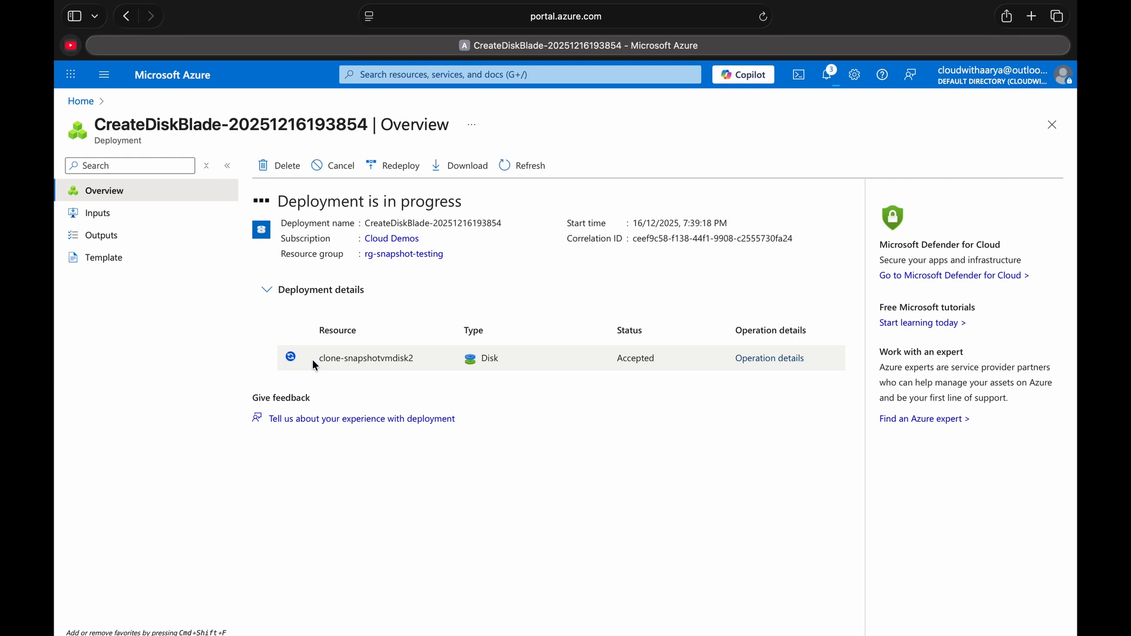
# - Leave the new data disk's page, search for the Disks service from the portal home and open its list
pyautogui.click(304, 351)
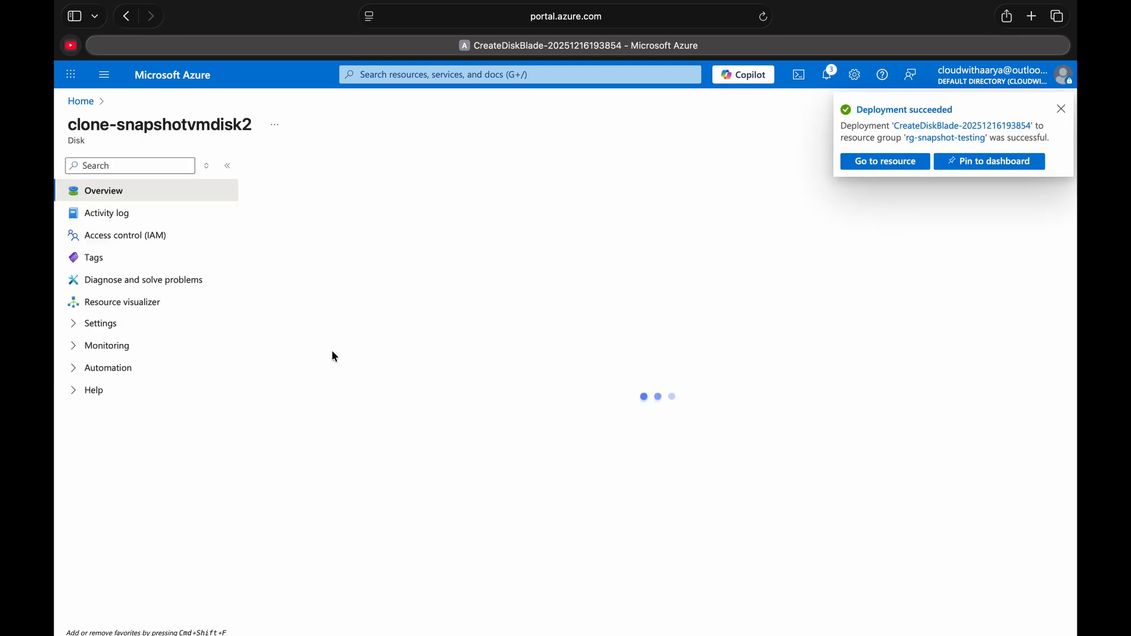
pyautogui.click(185, 75)
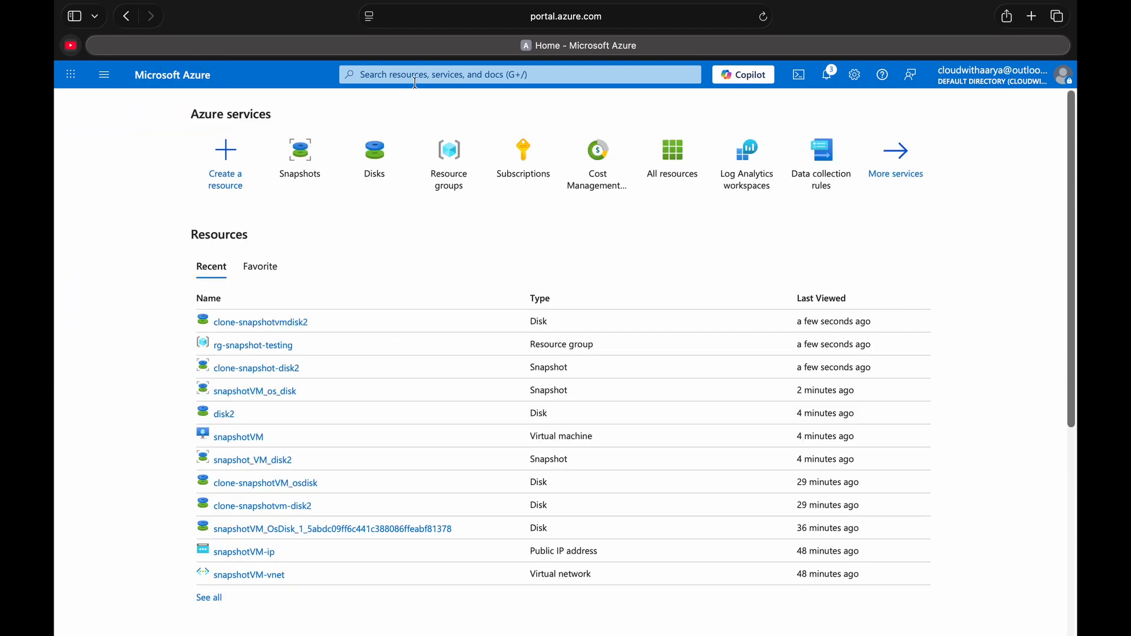
pyautogui.click(421, 77)
pyautogui.write('disks')
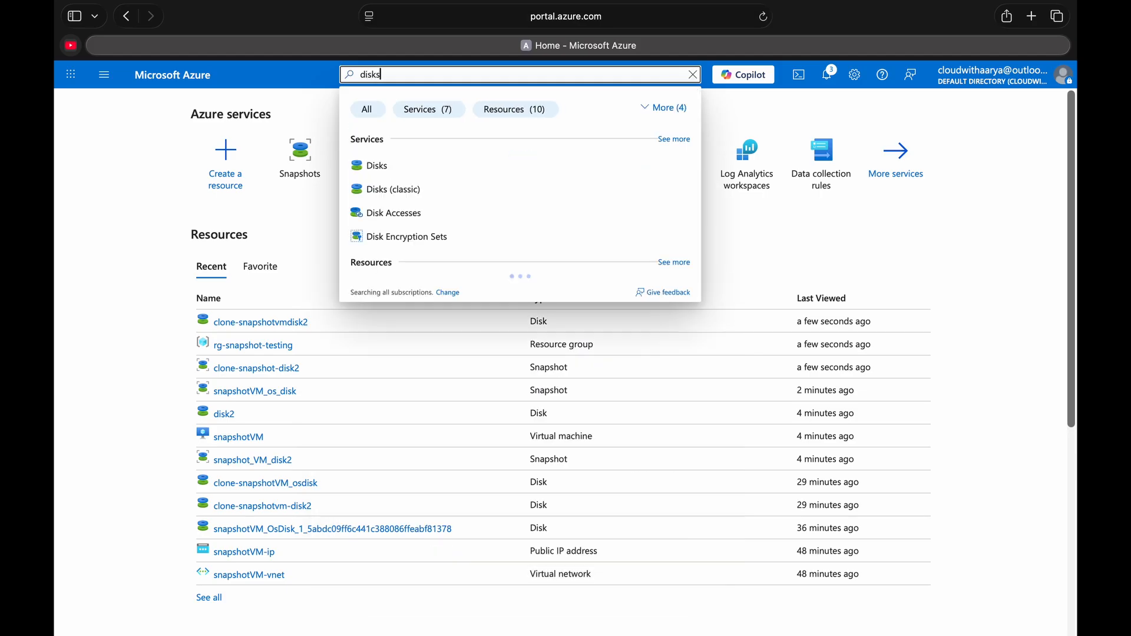
pyautogui.click(413, 169)
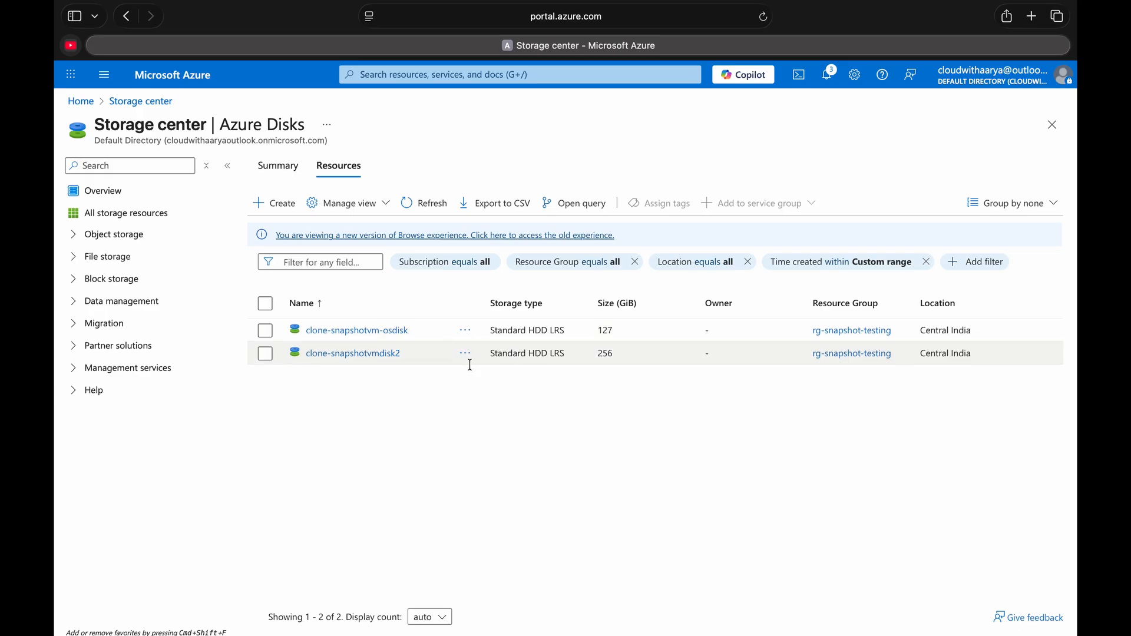
# - View the overview of clone-snapshotvmdisk2, and start creating a virtual machine from the clone-snapshotvm-osdisk disk
pyautogui.click(373, 354)
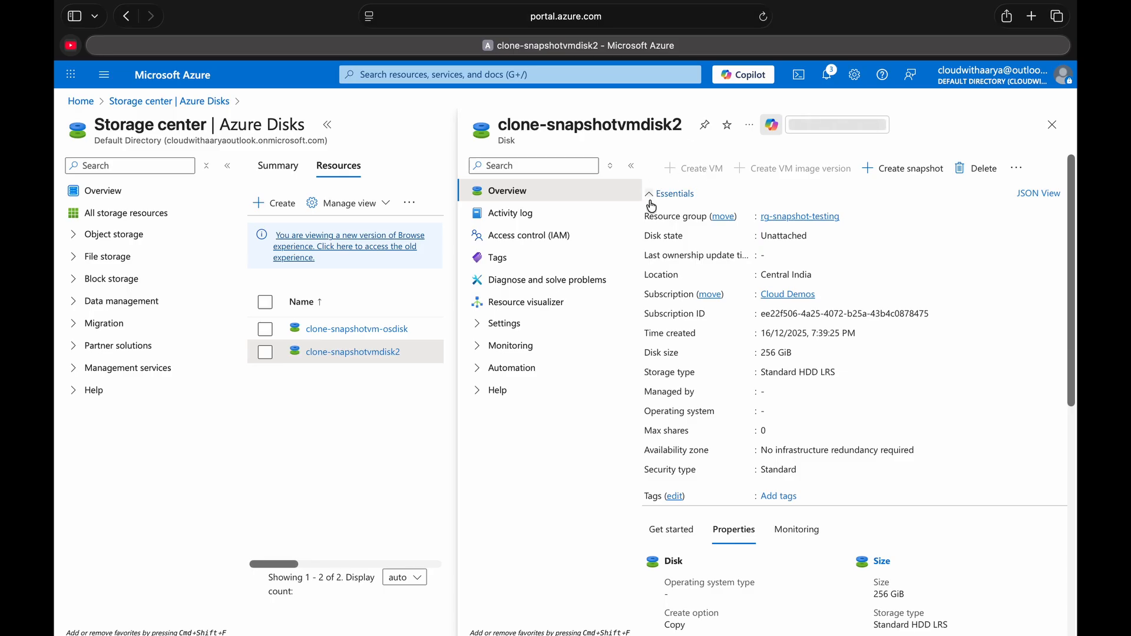
pyautogui.click(374, 332)
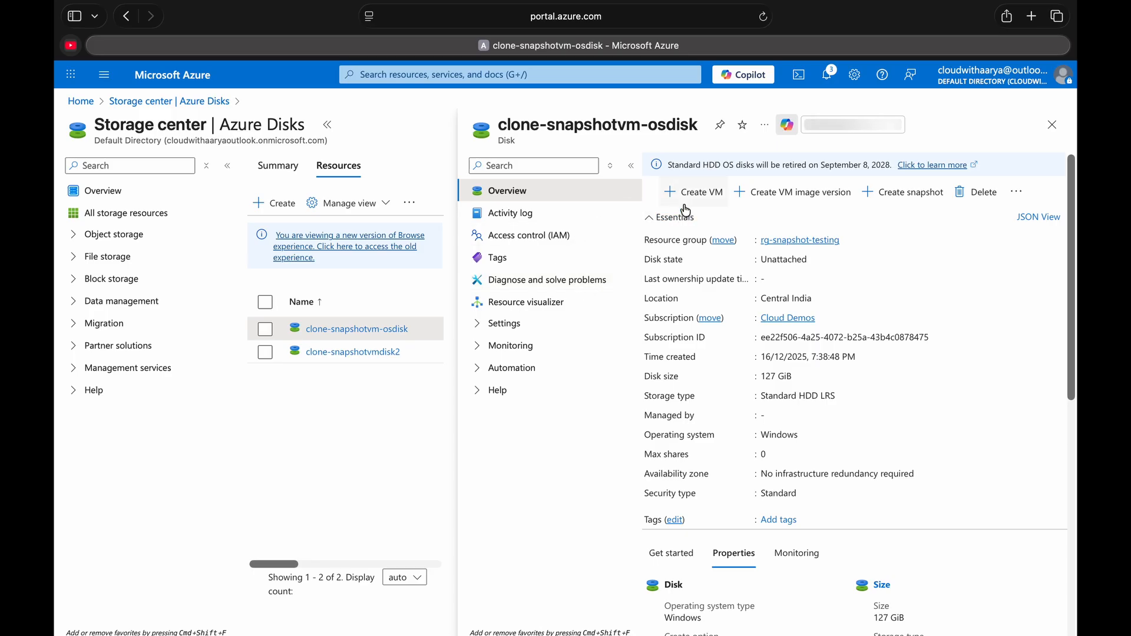
pyautogui.click(690, 201)
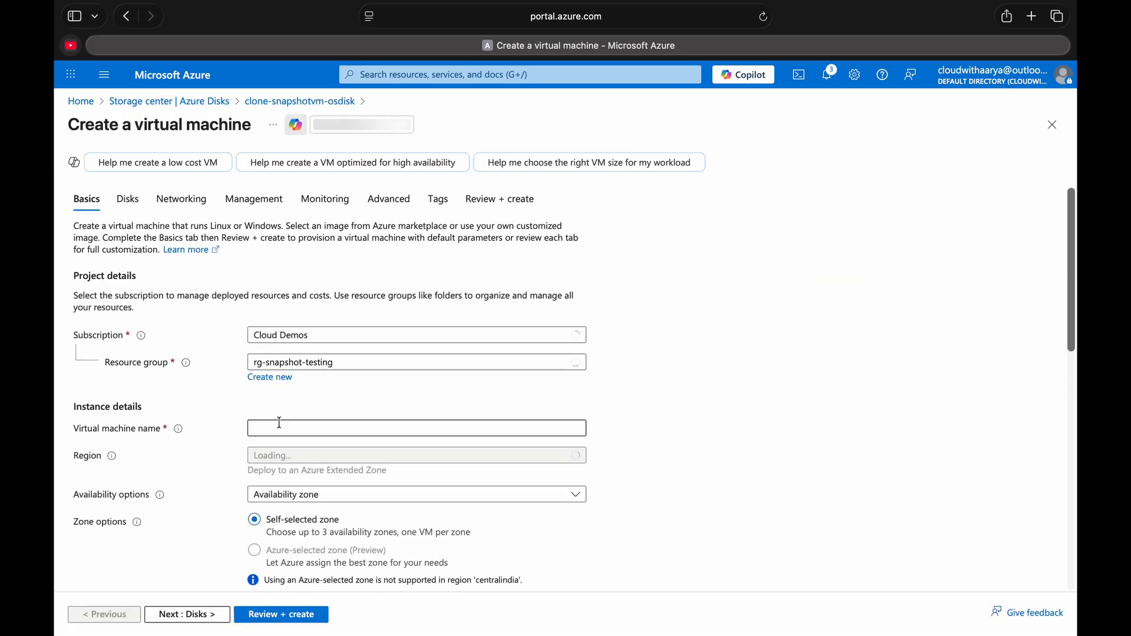
# - Give the virtual machine a name starting with clonesnapsho and set its availability options to No infrastructure redundancy required, keeping the default size and ports
pyautogui.click(281, 425)
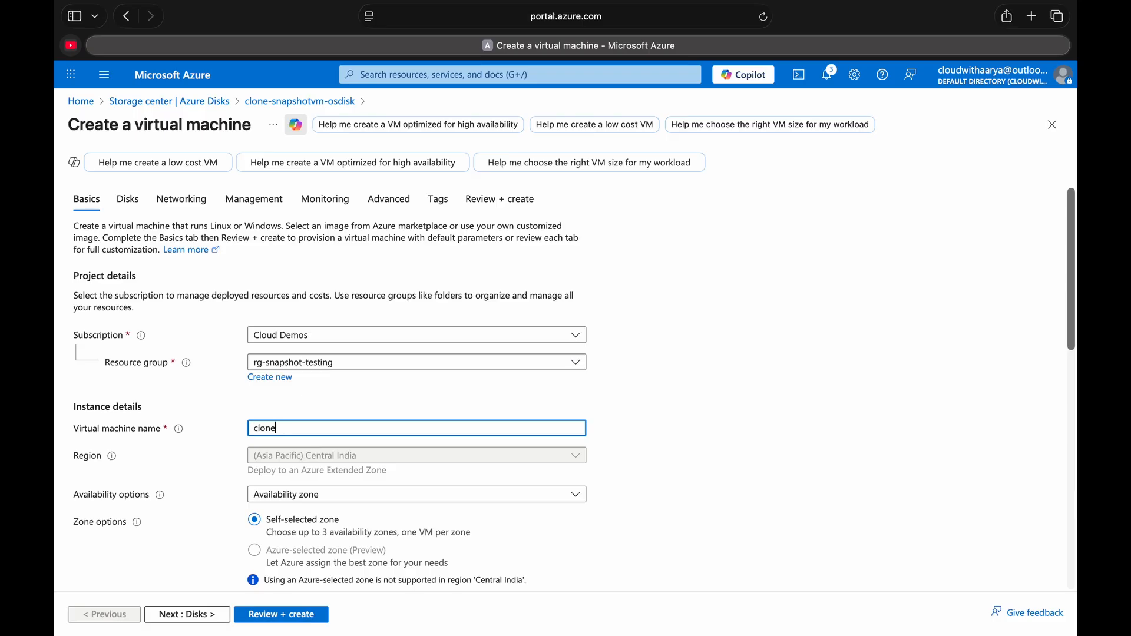
pyautogui.write('clonesnapsho')
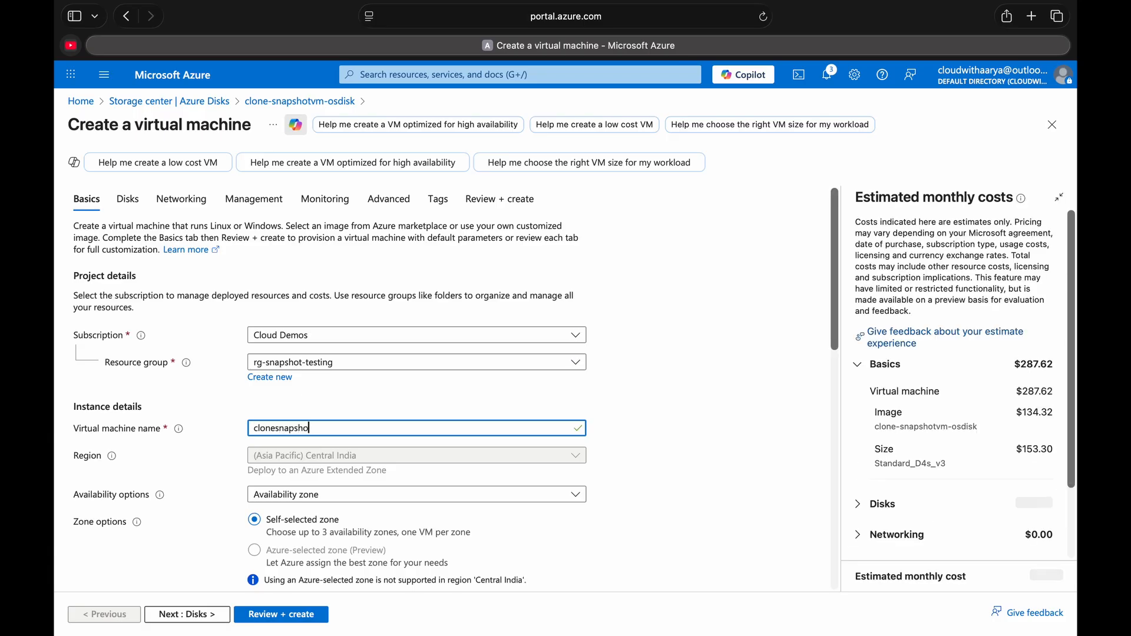
pyautogui.press('BackSpace')
pyautogui.press('BackSpace')
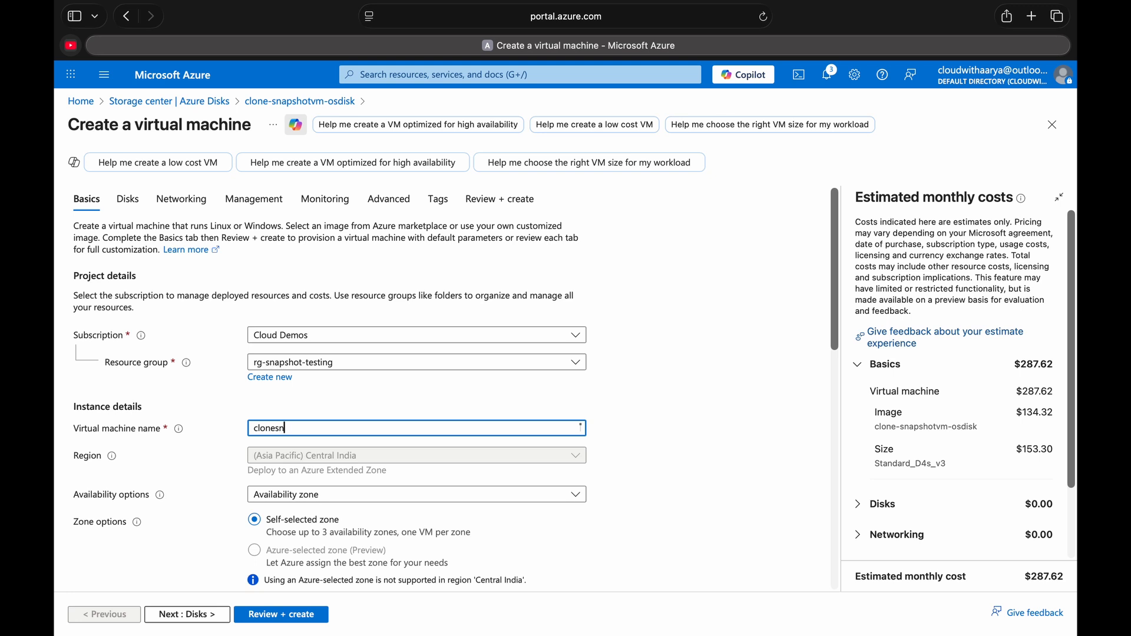
pyautogui.write('apshotvm')
pyautogui.scroll(-4, 298, 464)
pyautogui.click(318, 241)
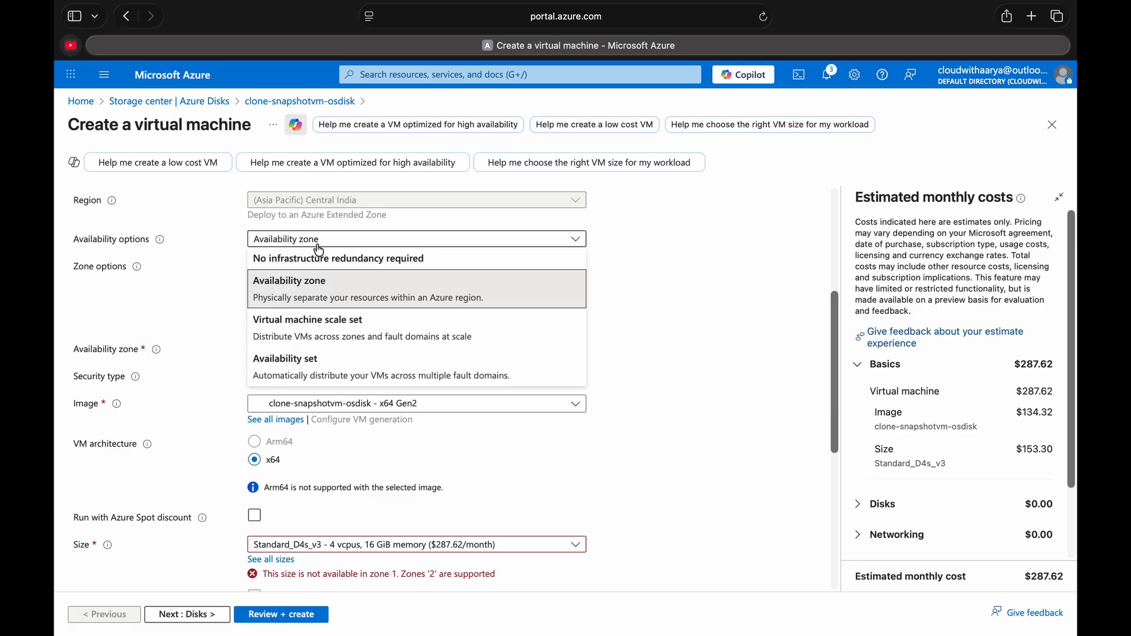
pyautogui.click(318, 260)
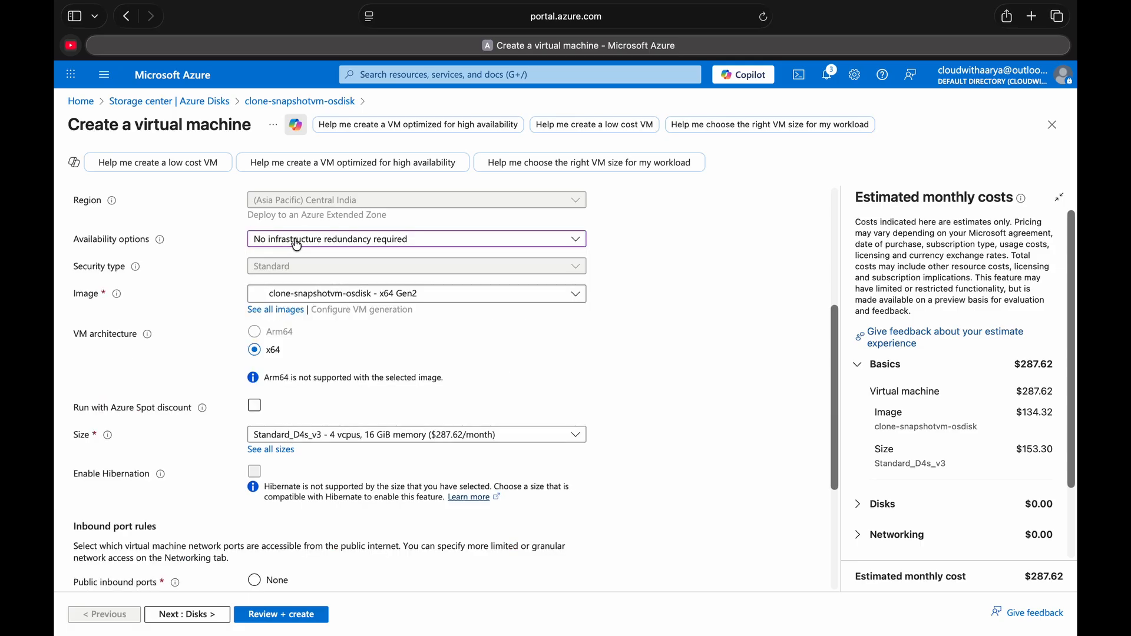
pyautogui.scroll(-1, 265, 416)
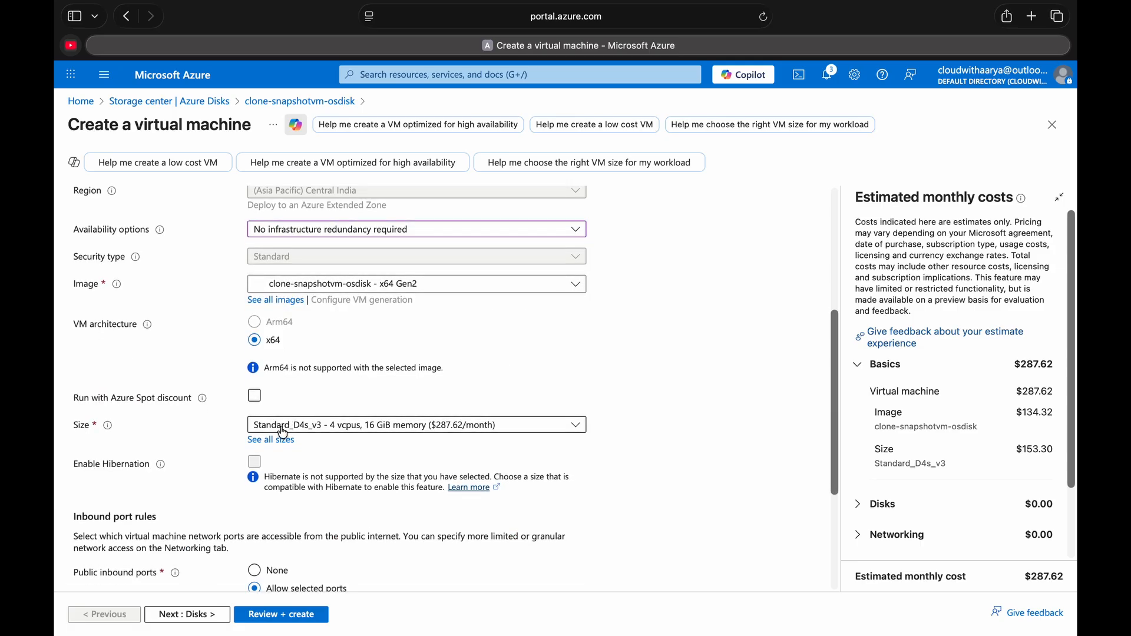
pyautogui.scroll(-2, 247, 431)
pyautogui.scroll(-2, 196, 490)
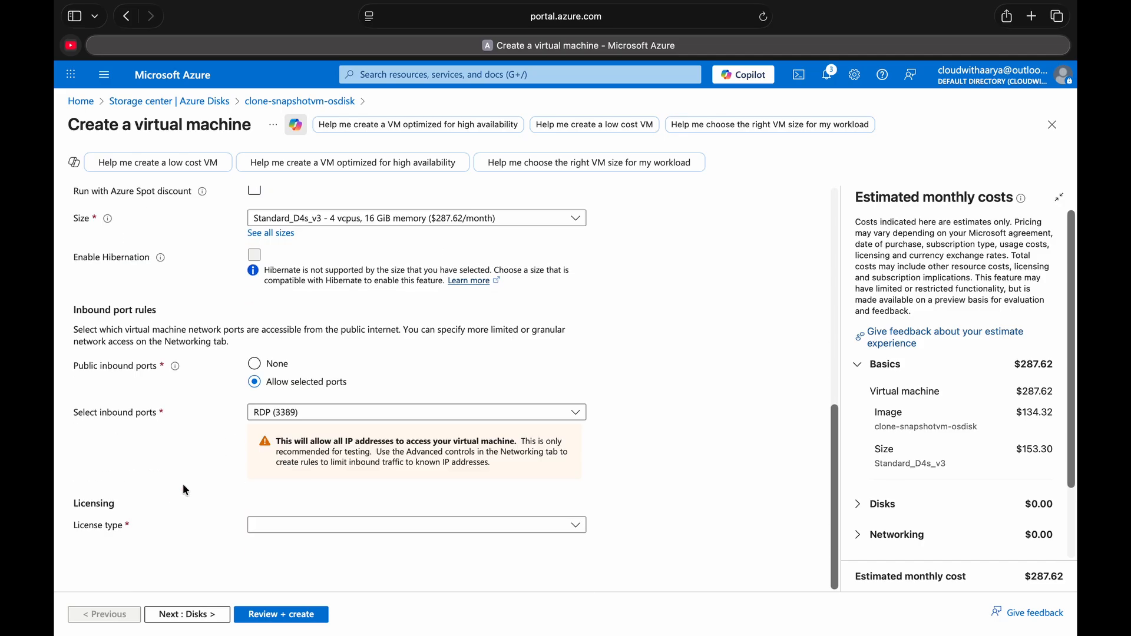
# - Attach the existing disk clone-snapshotvm-disk2 to the new virtual machine as a data disk at LUN 0
pyautogui.click(195, 614)
pyautogui.scroll(-2, 210, 464)
pyautogui.scroll(-1, 210, 464)
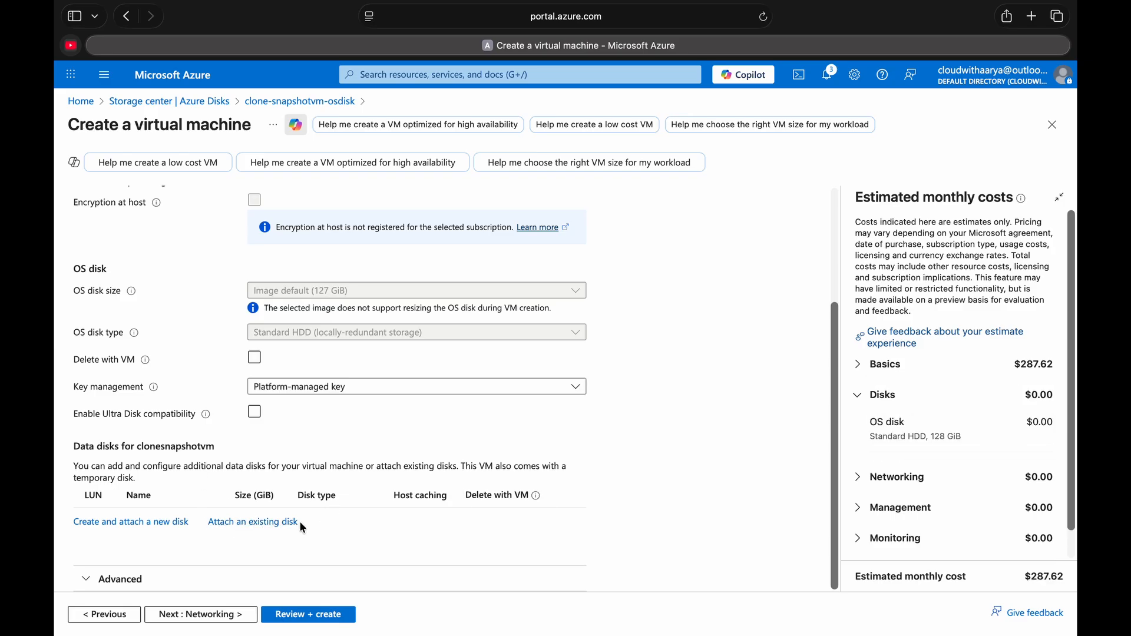
pyautogui.click(259, 528)
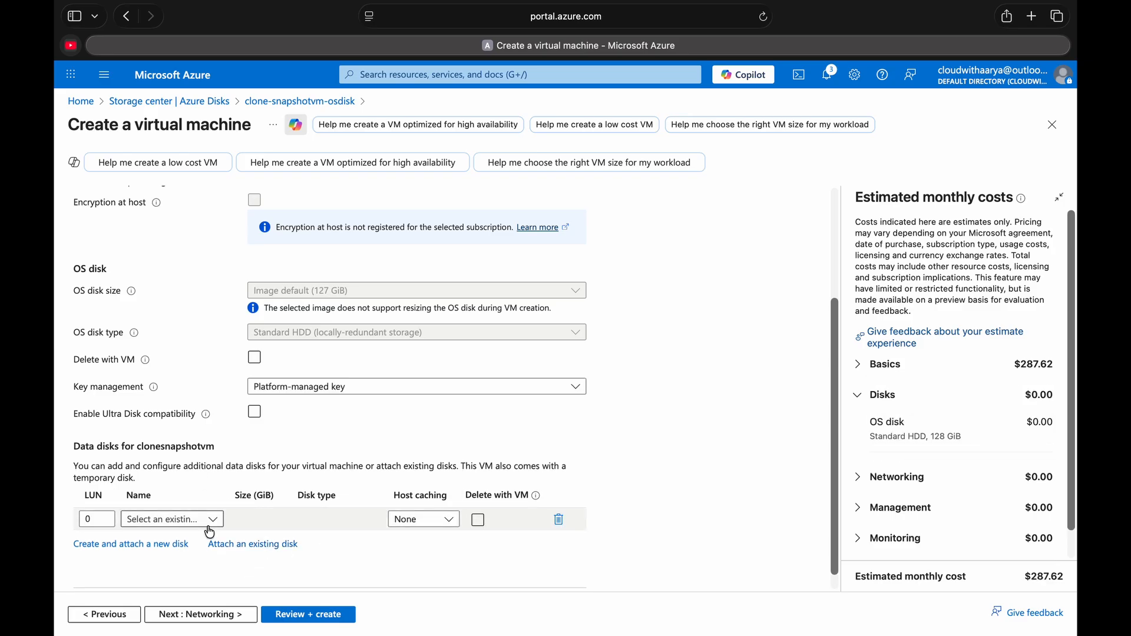
pyautogui.click(137, 519)
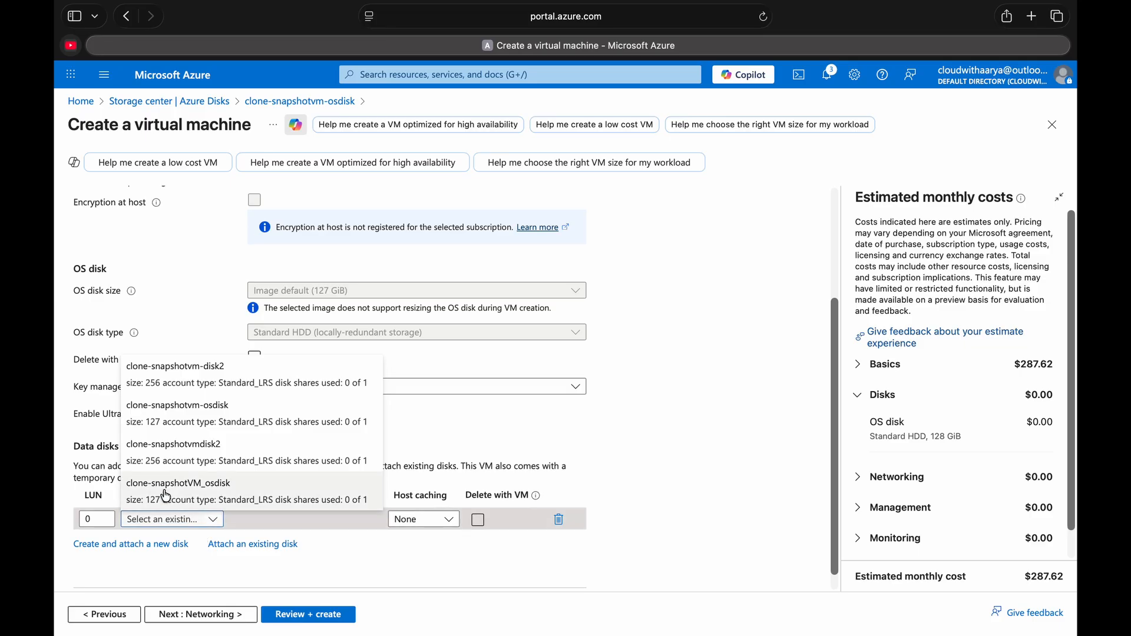
pyautogui.click(209, 380)
pyautogui.scroll(-1, 233, 448)
# - Keep the new public IP clonesnapshotvm-ip and RDP (3389) in the networking settings, and create the virtual machine
pyautogui.click(221, 614)
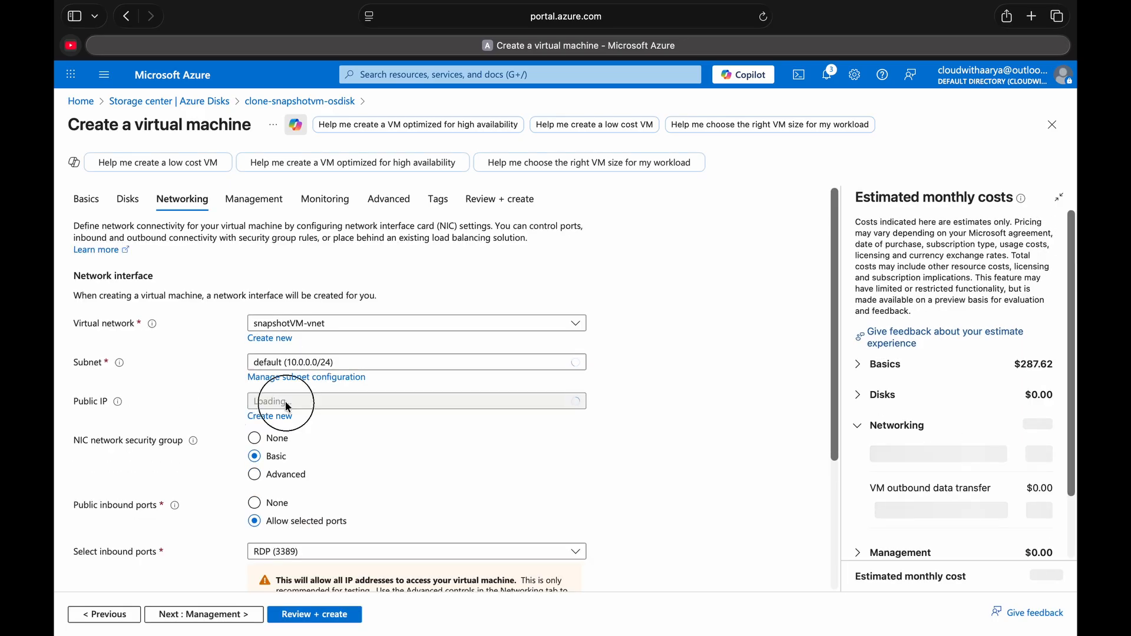
pyautogui.click(328, 413)
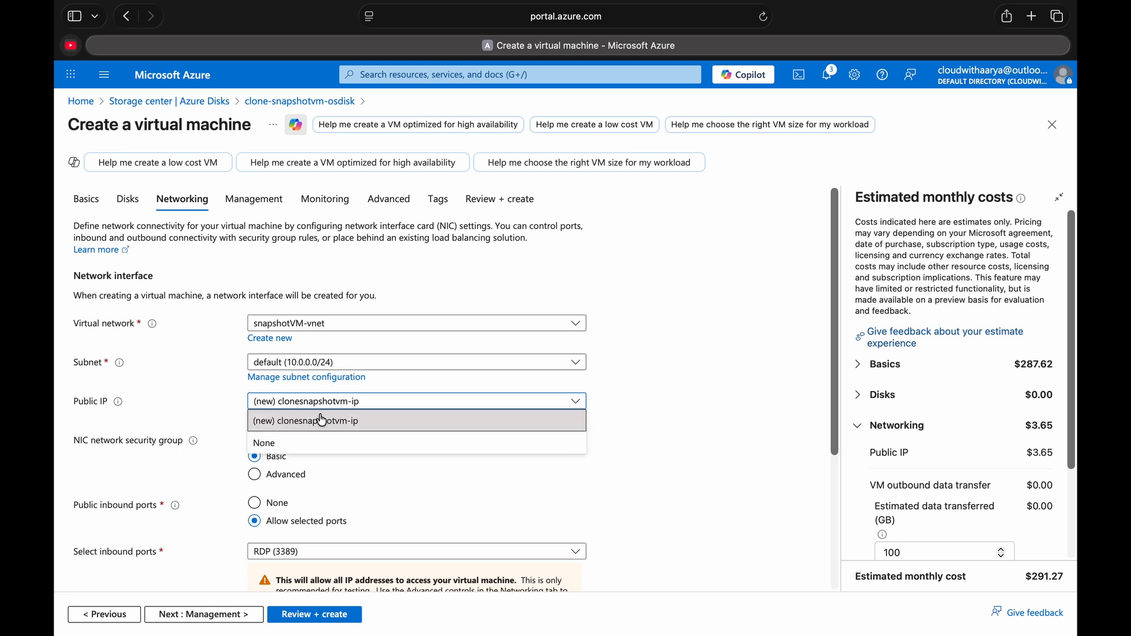
pyautogui.click(217, 404)
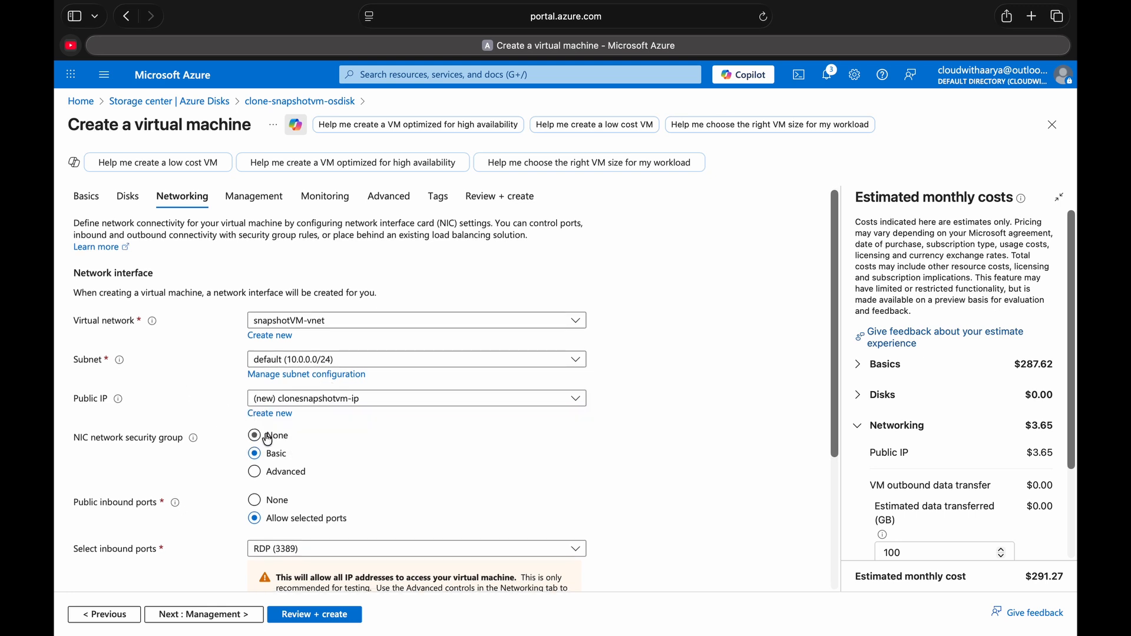
pyautogui.scroll(-4, 257, 412)
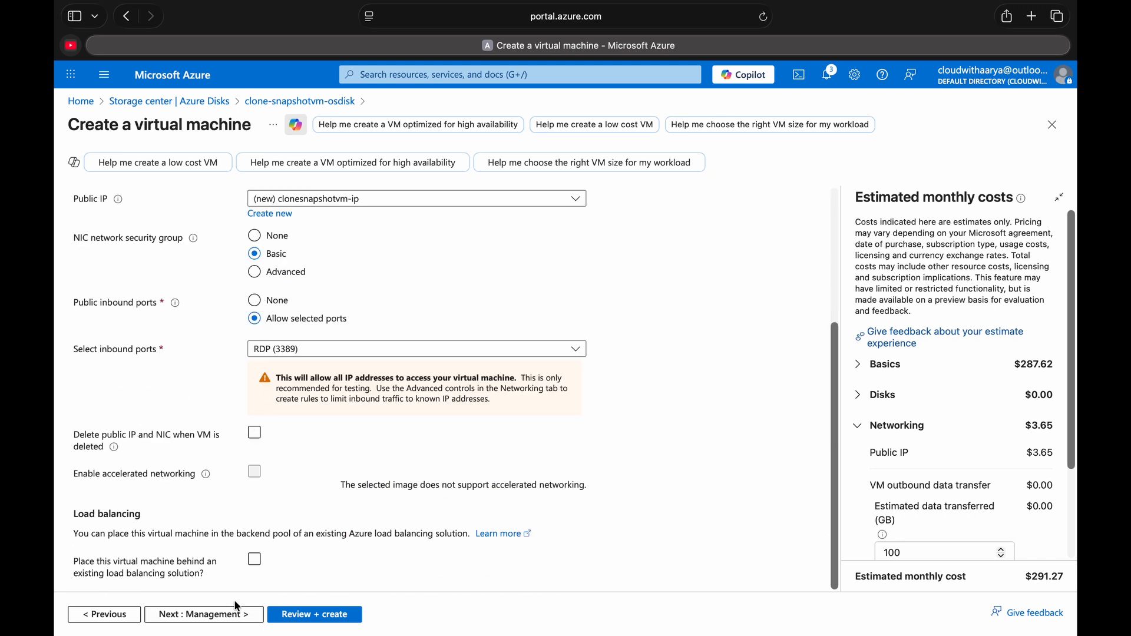
pyautogui.click(289, 616)
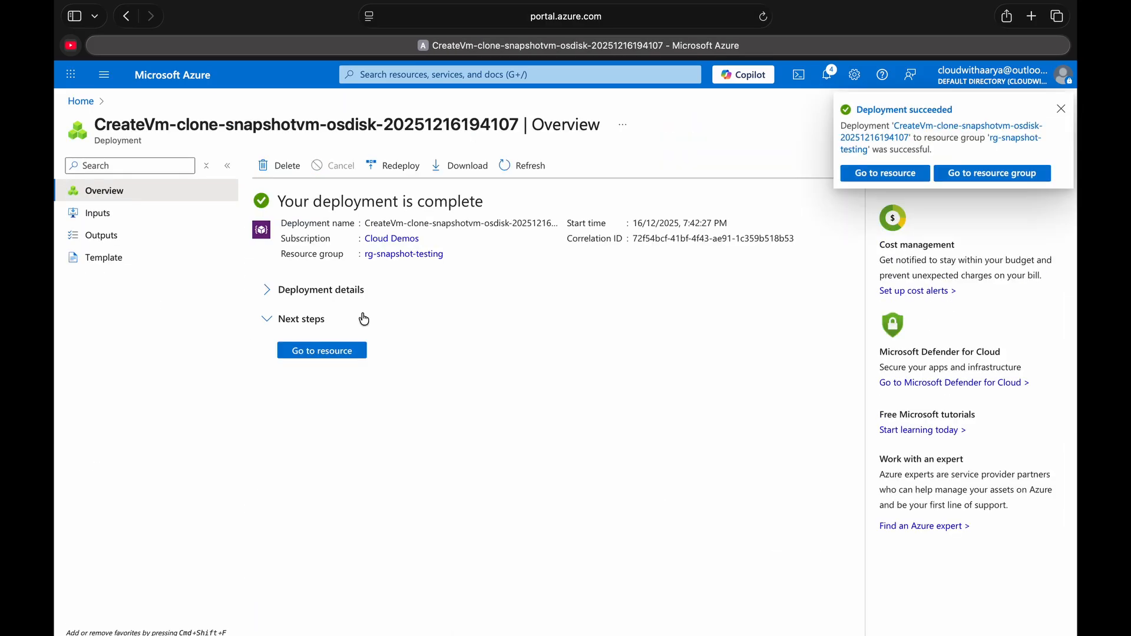
# - Copy the deployed VM's public IP and add it as a PC in Microsoft Remote Desktop, using the saved user account of the 4.213.90.62 PC
pyautogui.click(331, 353)
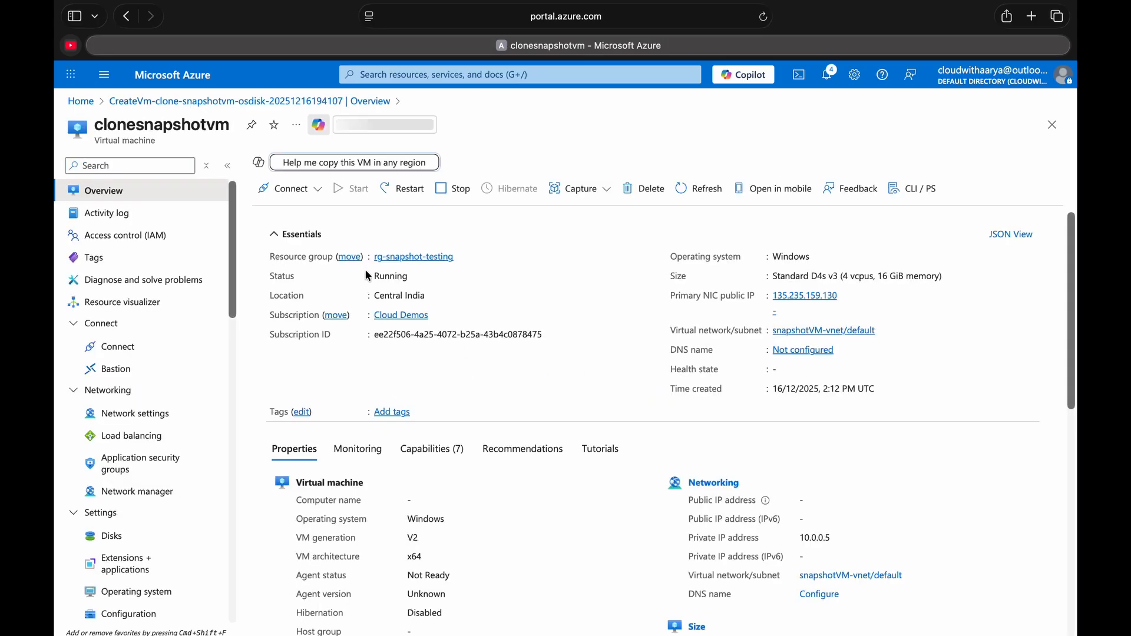
pyautogui.click(847, 333)
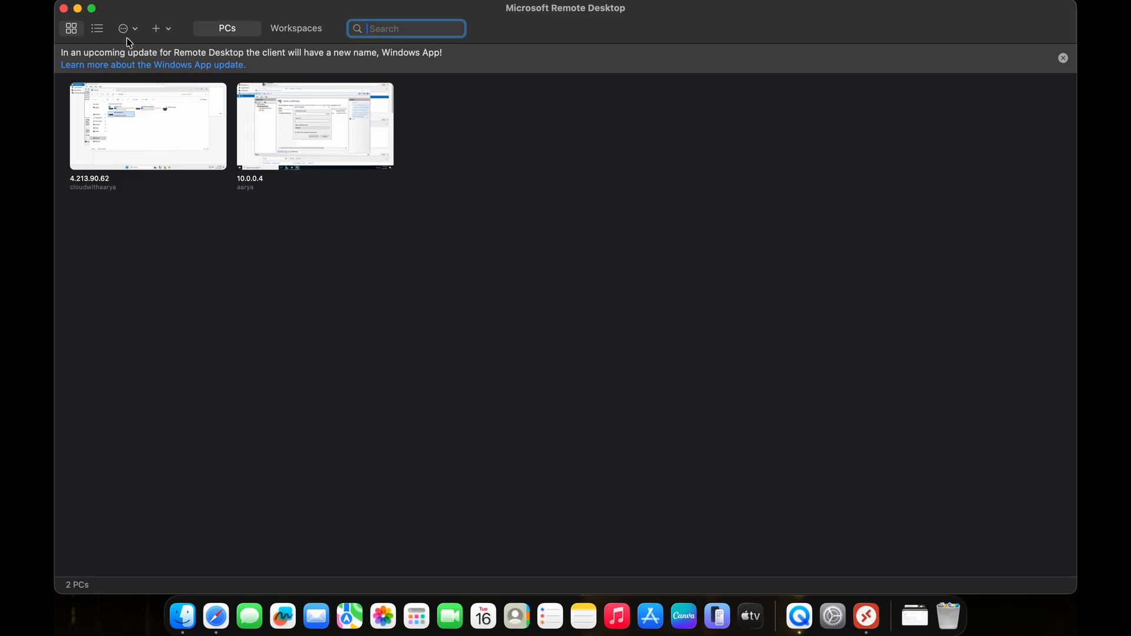
pyautogui.click(167, 29)
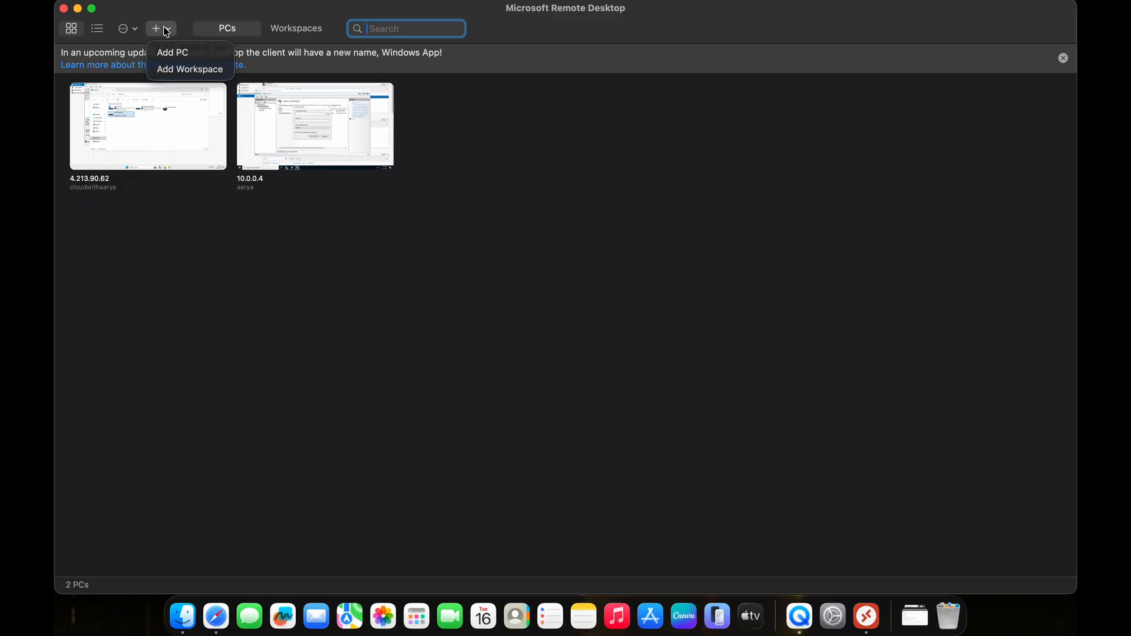
pyautogui.click(170, 52)
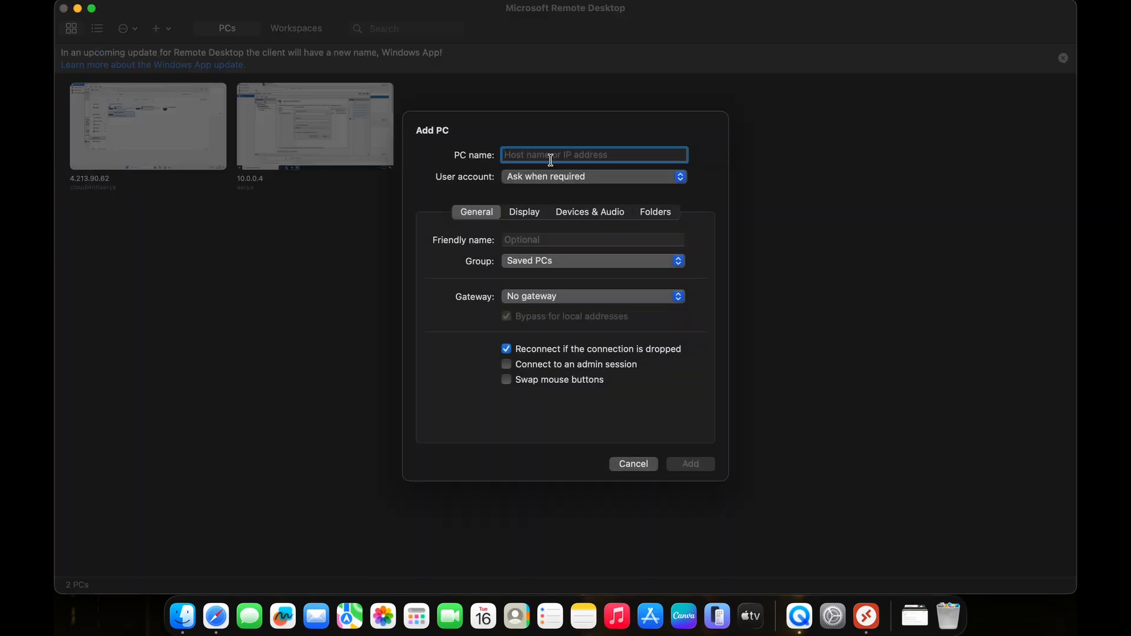
pyautogui.press('super+v')
pyautogui.click(561, 177)
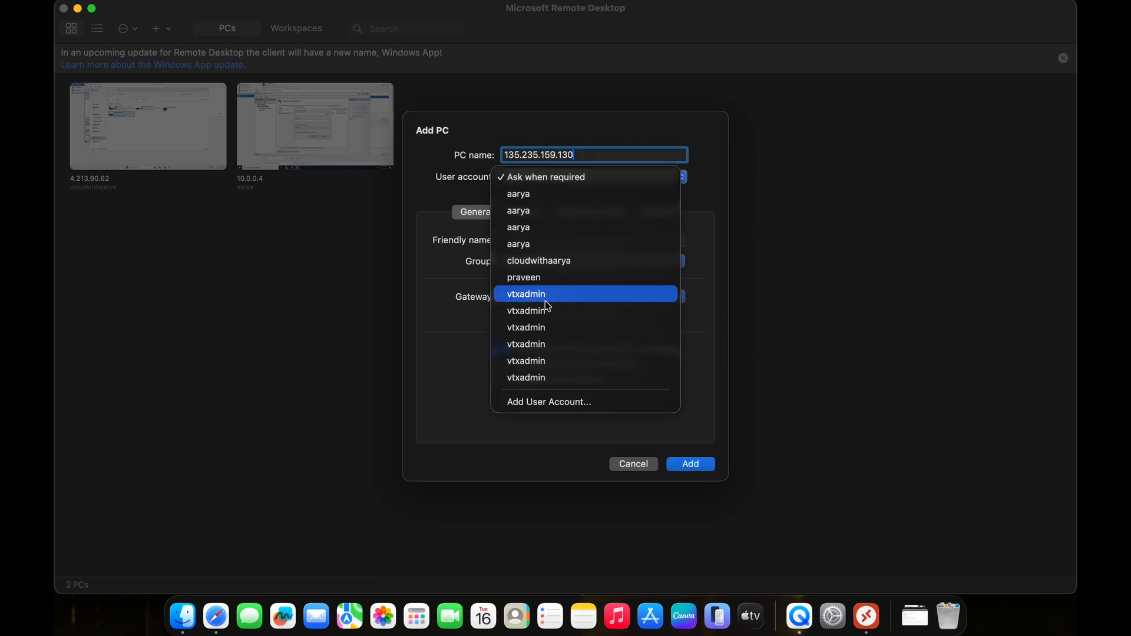
pyautogui.click(556, 264)
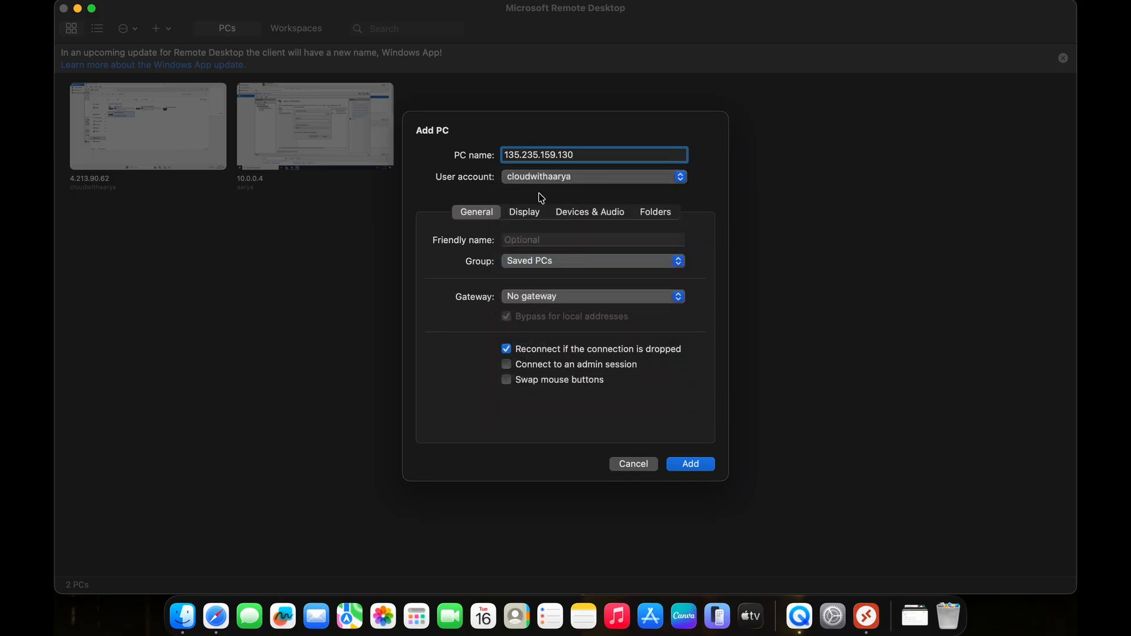
pyautogui.click(680, 465)
# - Connect to the newly added PC 135.235.159.130
pyautogui.click(463, 148)
pyautogui.doubleClick(463, 149)
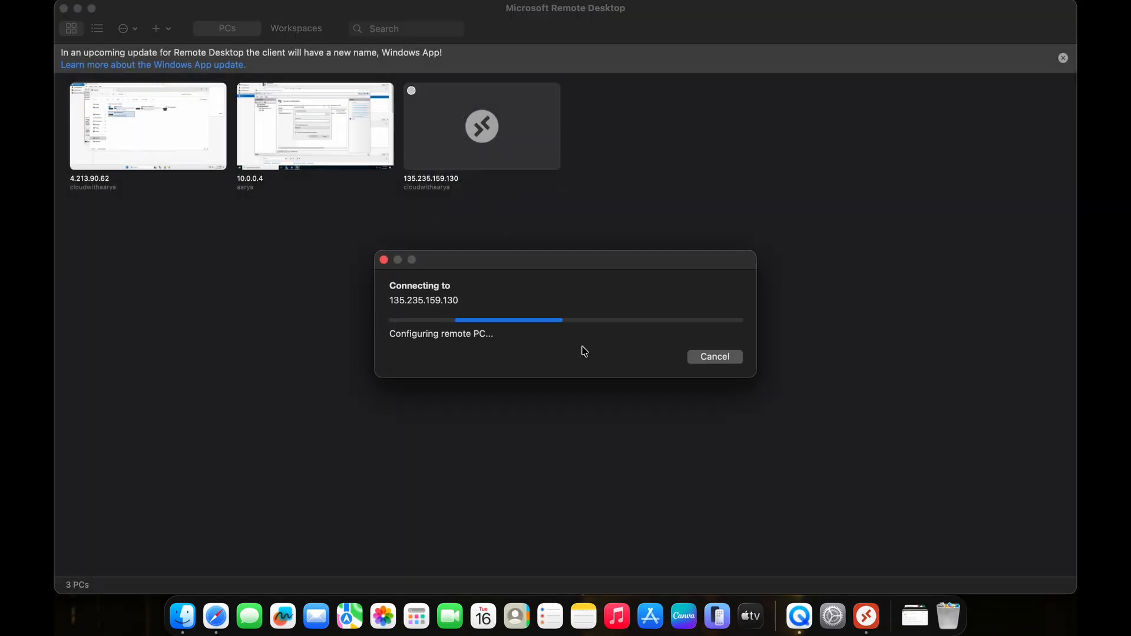
pyautogui.click(719, 370)
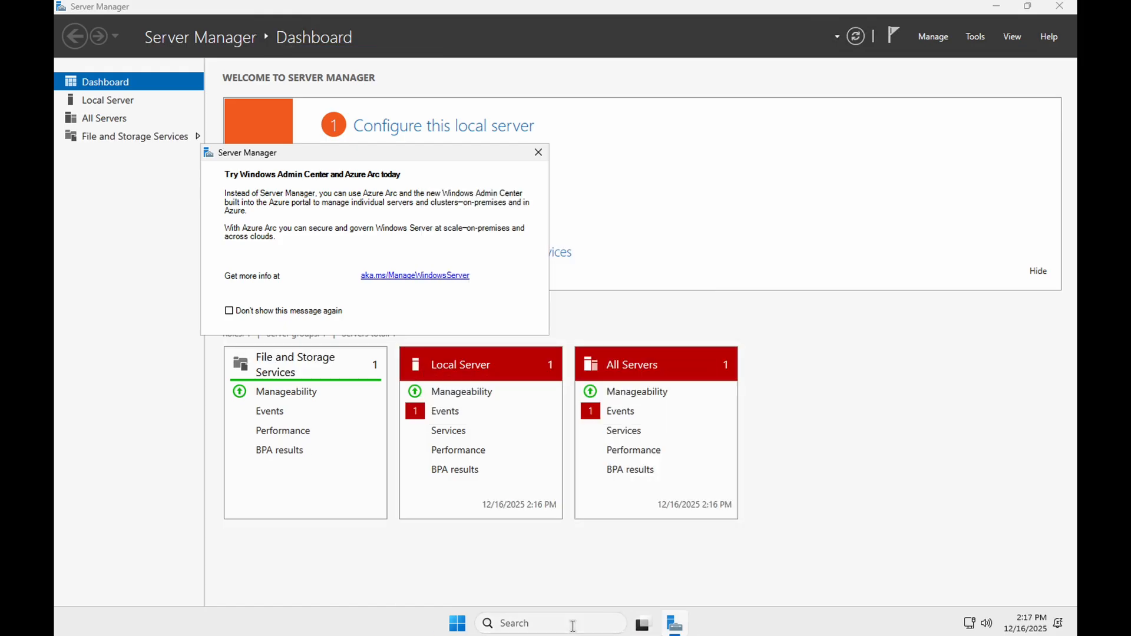
# - Browse to New Volume (F:) on the cloned VM and check the contents of its test text file
pyautogui.click(458, 622)
pyautogui.click(599, 218)
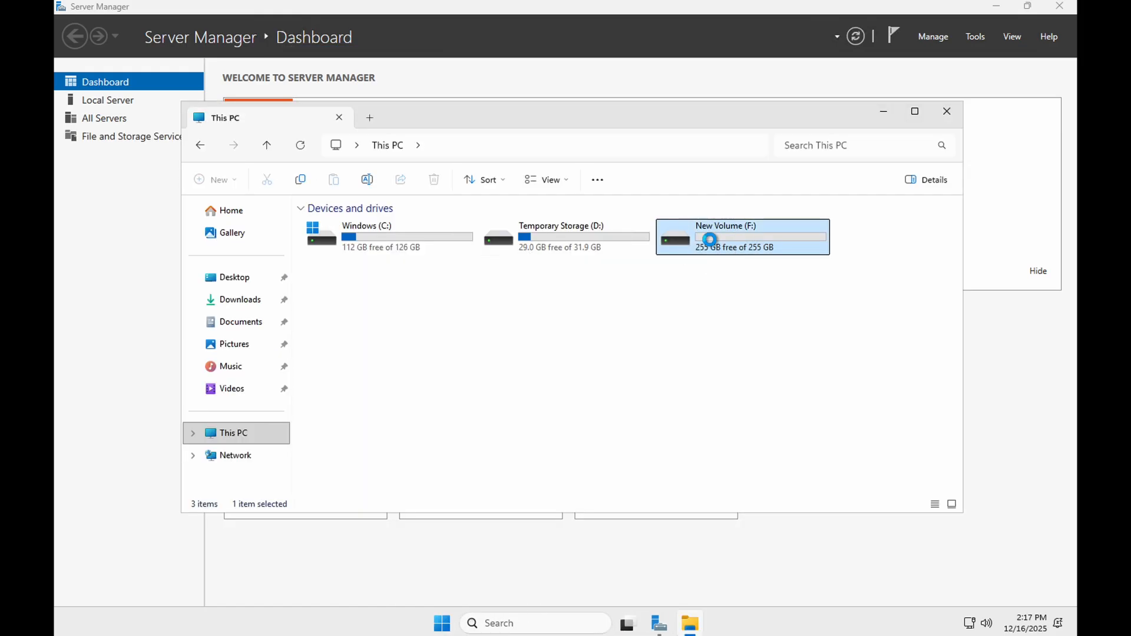
pyautogui.doubleClick(715, 236)
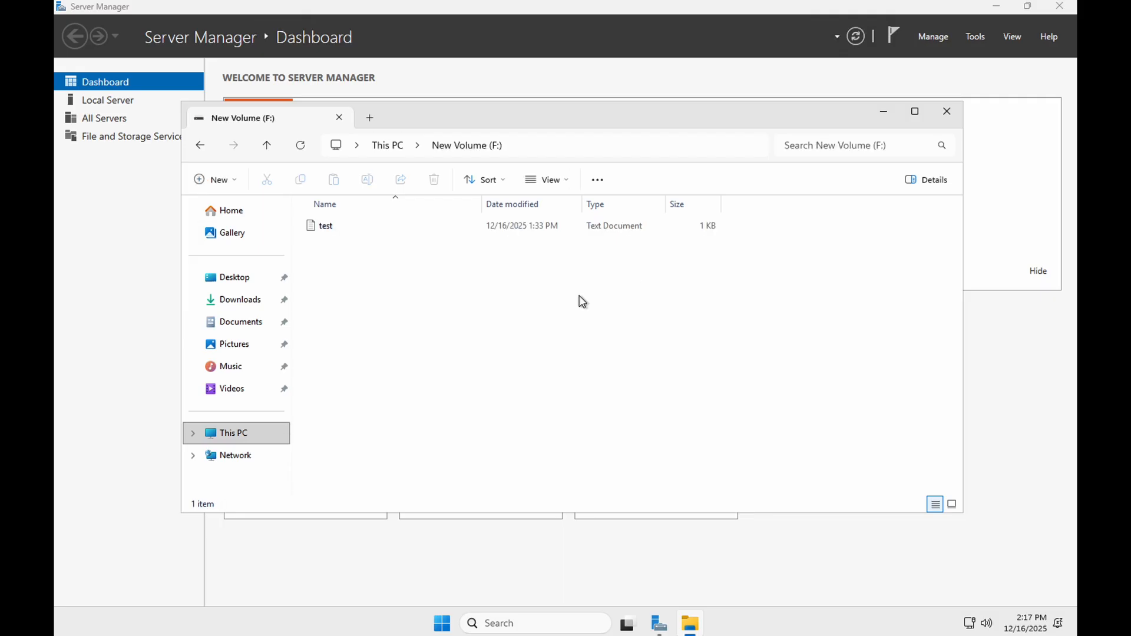
pyautogui.doubleClick(347, 227)
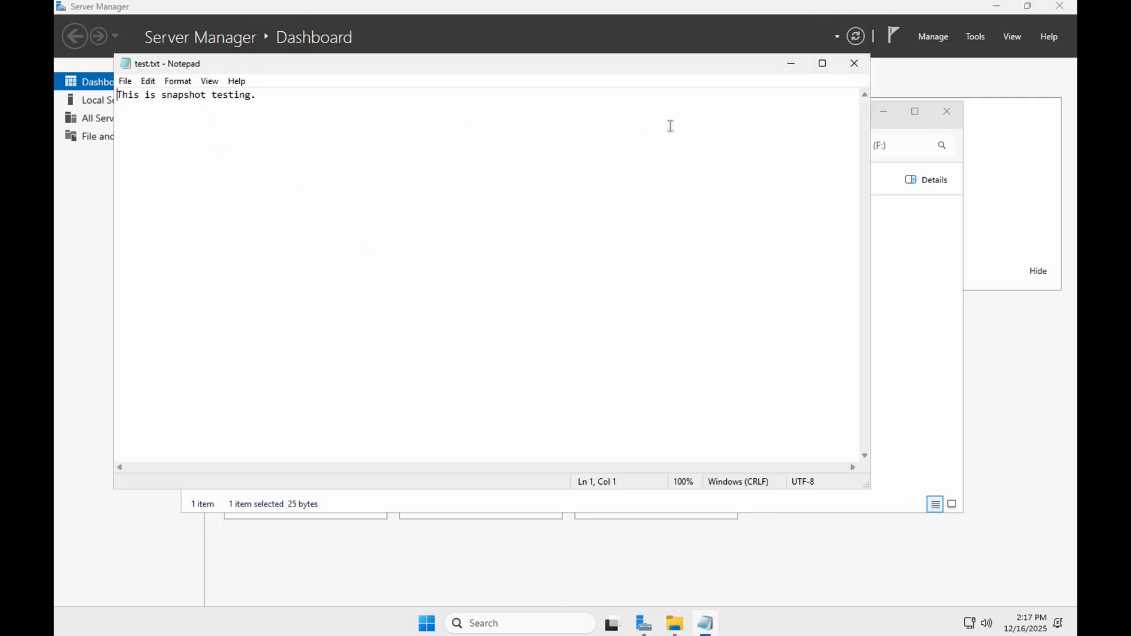
pyautogui.click(788, 65)
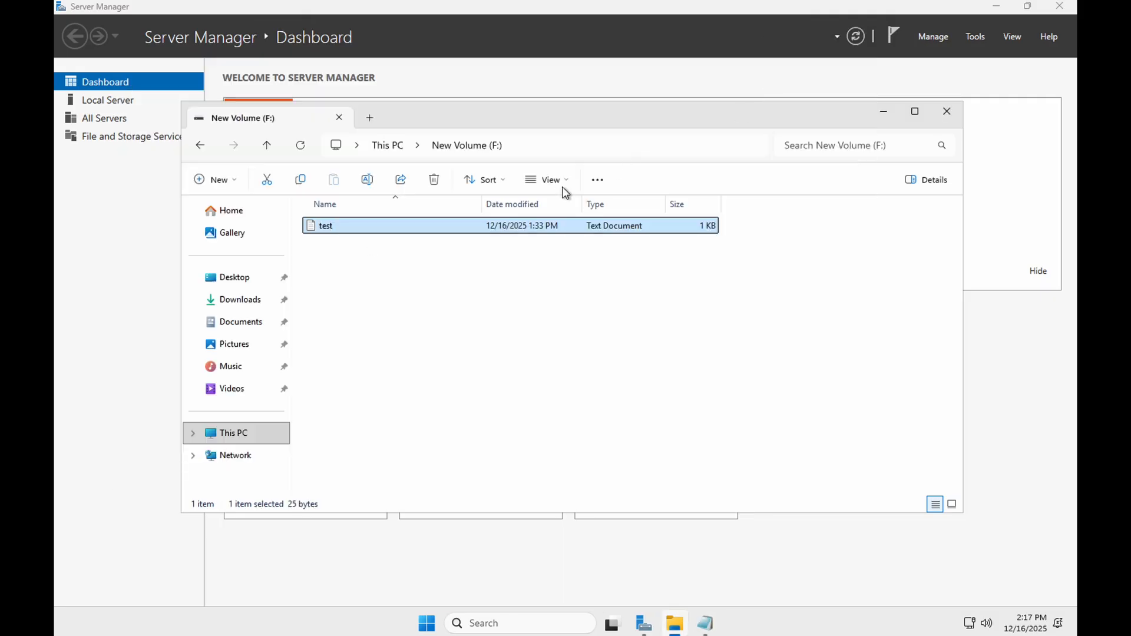
# - Browse to the Windows (C:) drive from This PC and check the test text file there
pyautogui.click(237, 435)
pyautogui.doubleClick(328, 242)
pyautogui.doubleClick(355, 400)
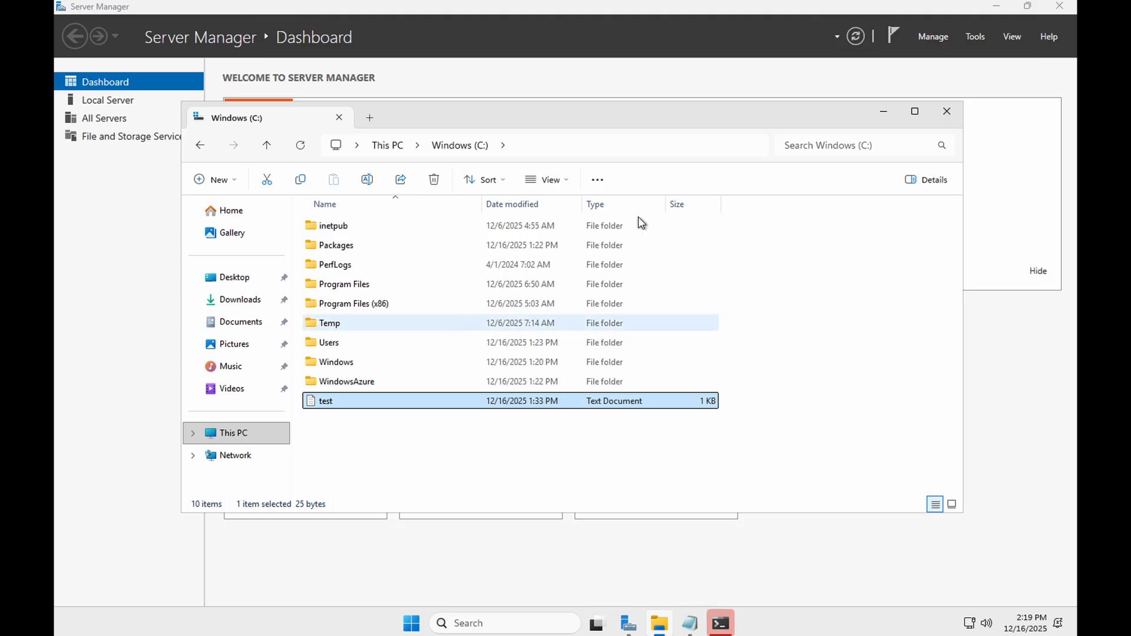
# - Switch back to the Azure portal and delete clonesnapshotvm together with its OS disk, data disk, network interface and public IP address
pyautogui.hotkey('ctrl', 'Right')
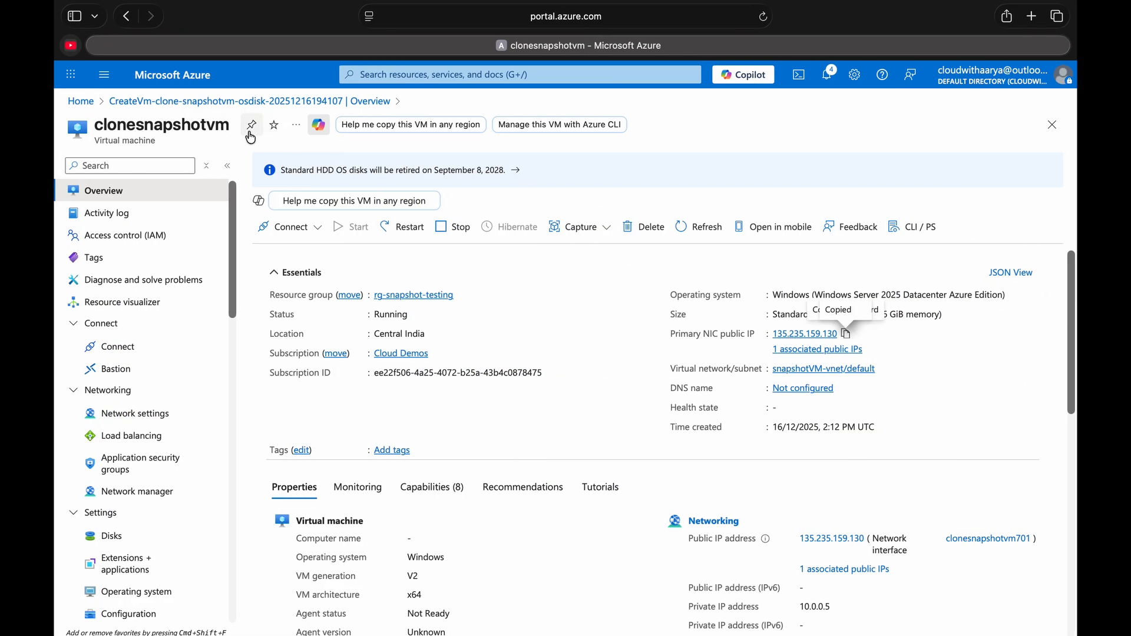
pyautogui.click(643, 227)
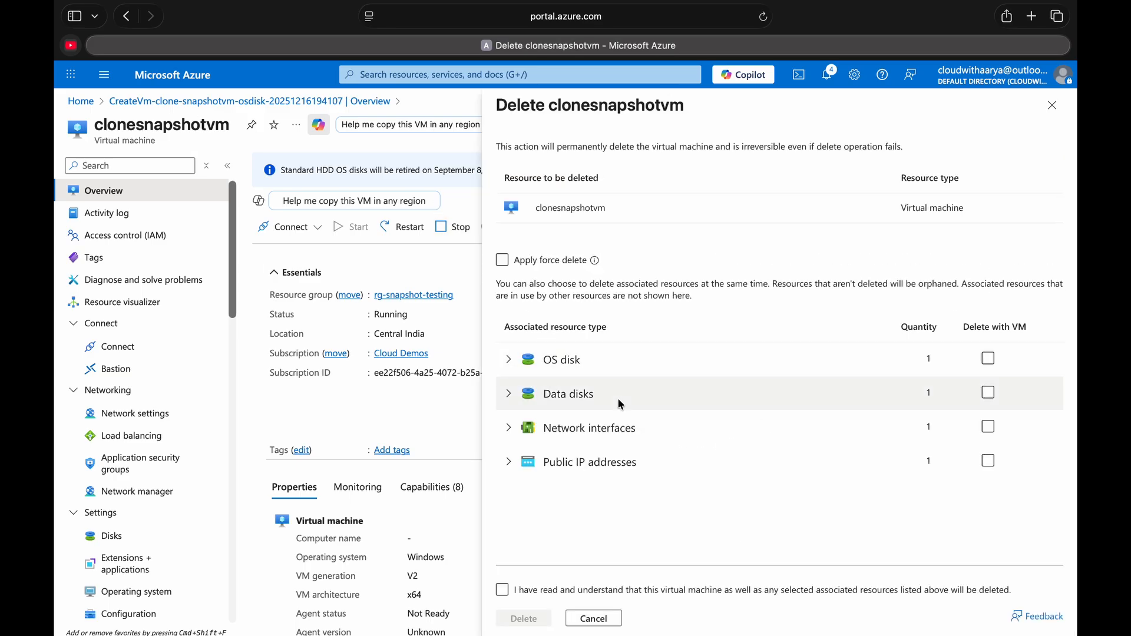
pyautogui.click(982, 361)
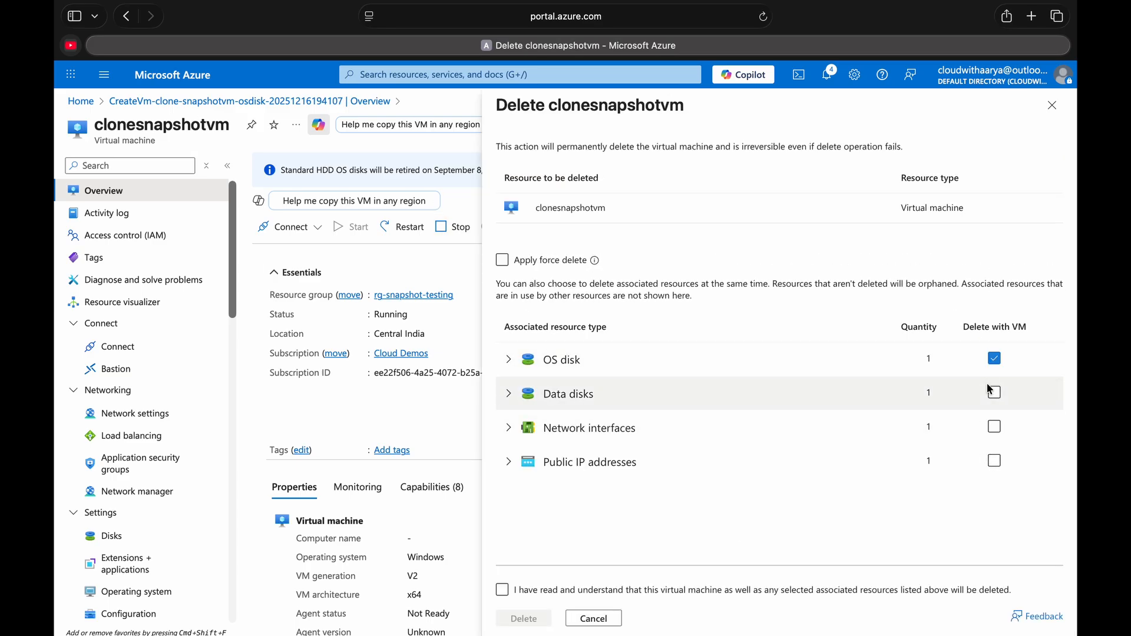
pyautogui.click(991, 393)
pyautogui.click(994, 426)
pyautogui.click(994, 461)
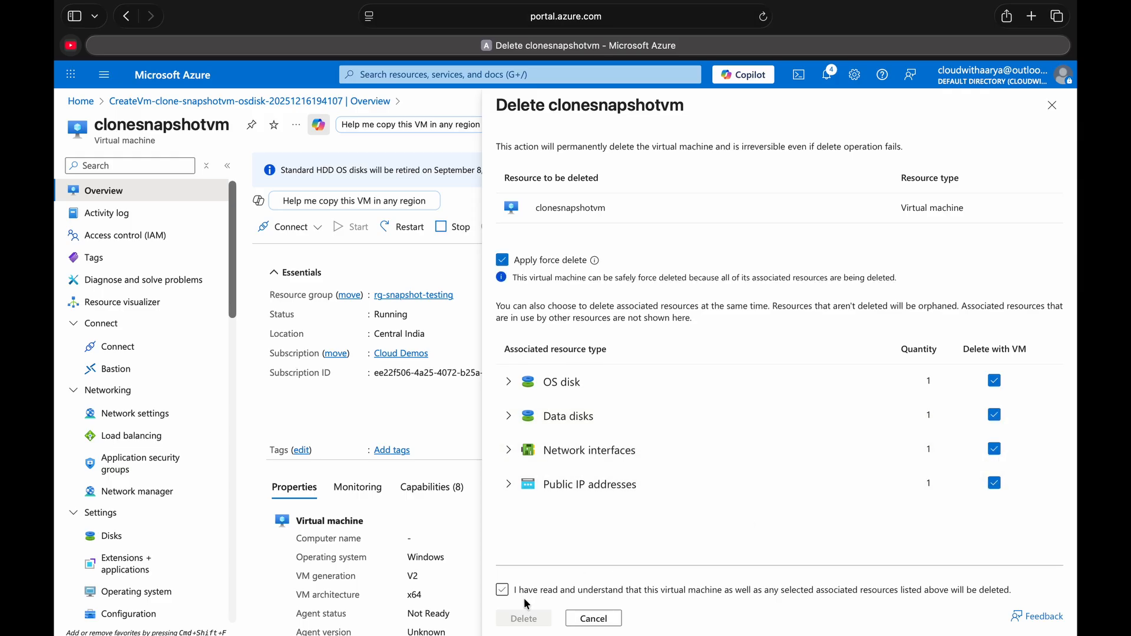
pyautogui.click(505, 592)
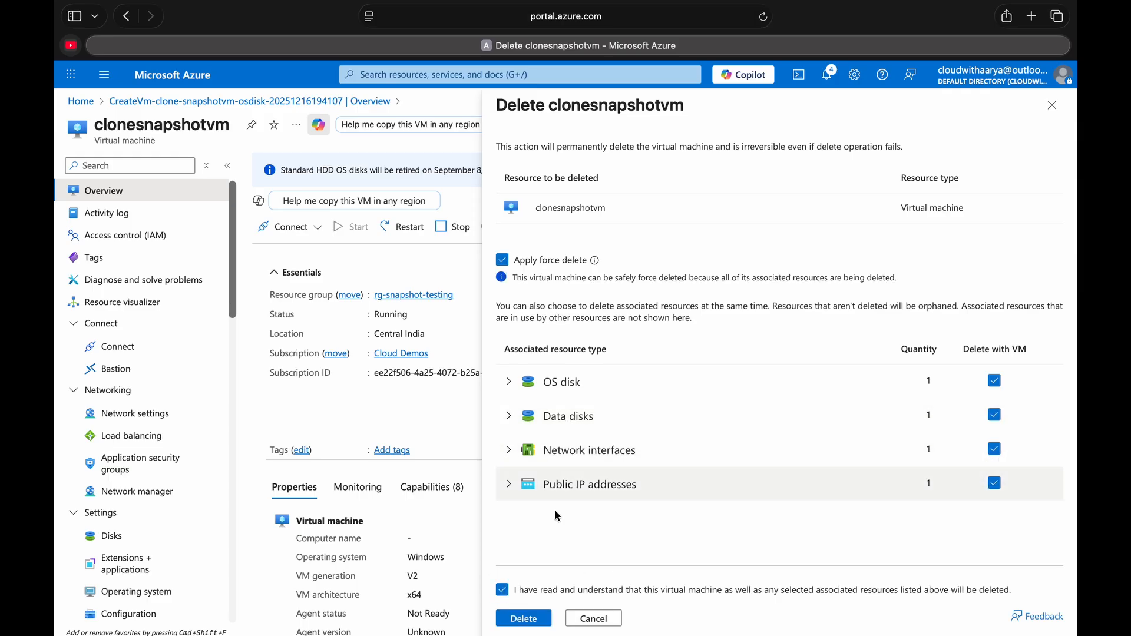
pyautogui.click(536, 623)
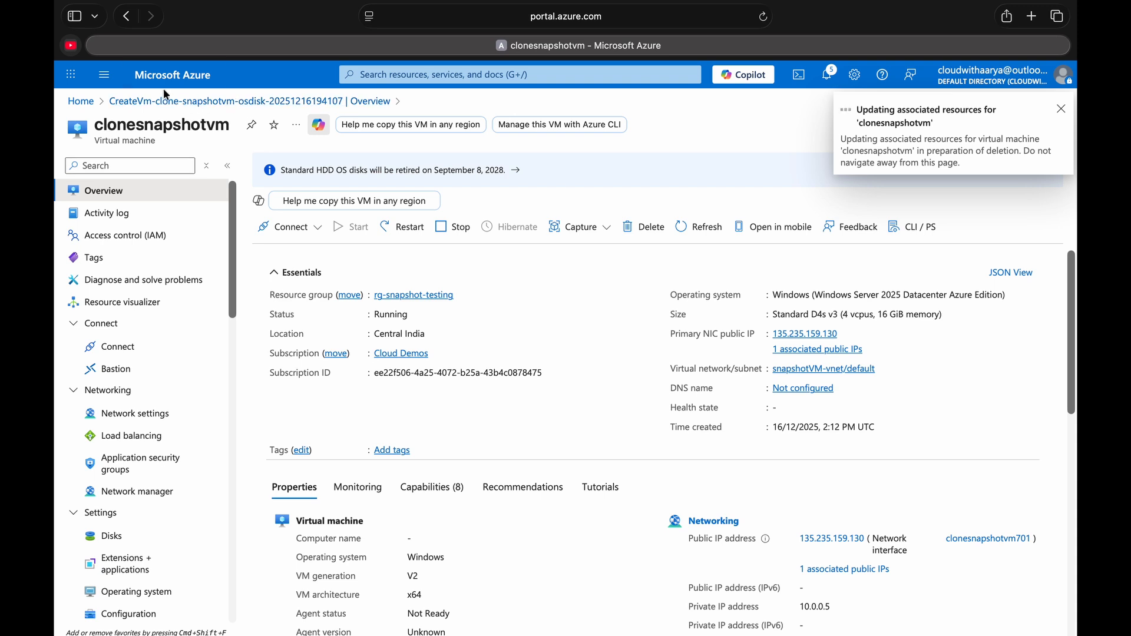
# - Open the OS disk of the original snapshotVM and start an incremental snapshot of it named clone-incre-osdisk
pyautogui.click(171, 74)
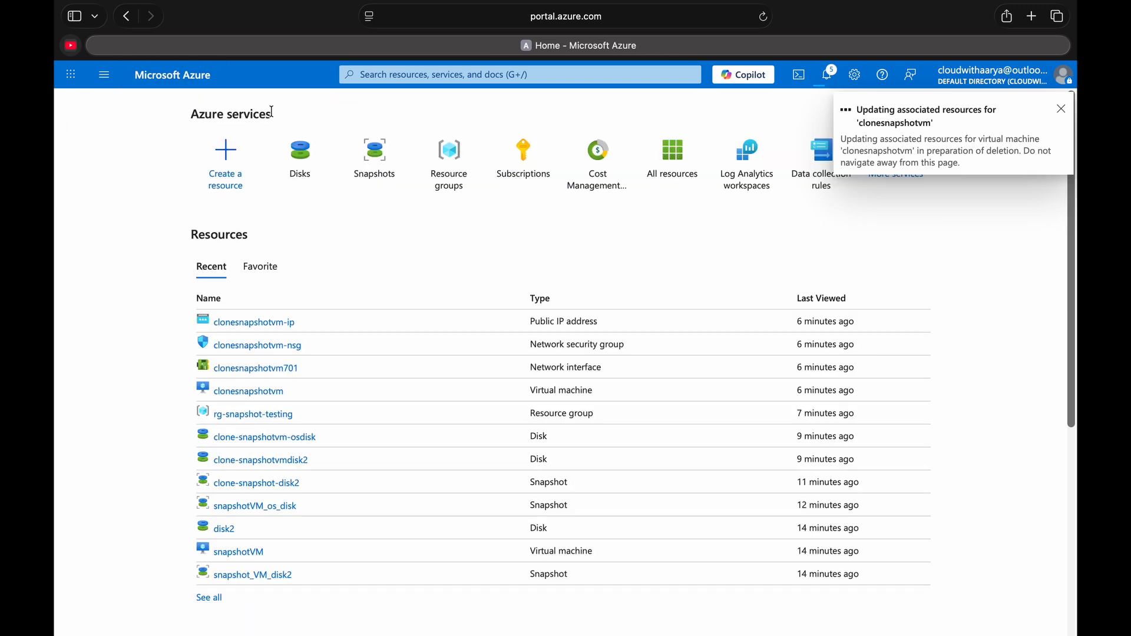
pyautogui.click(236, 551)
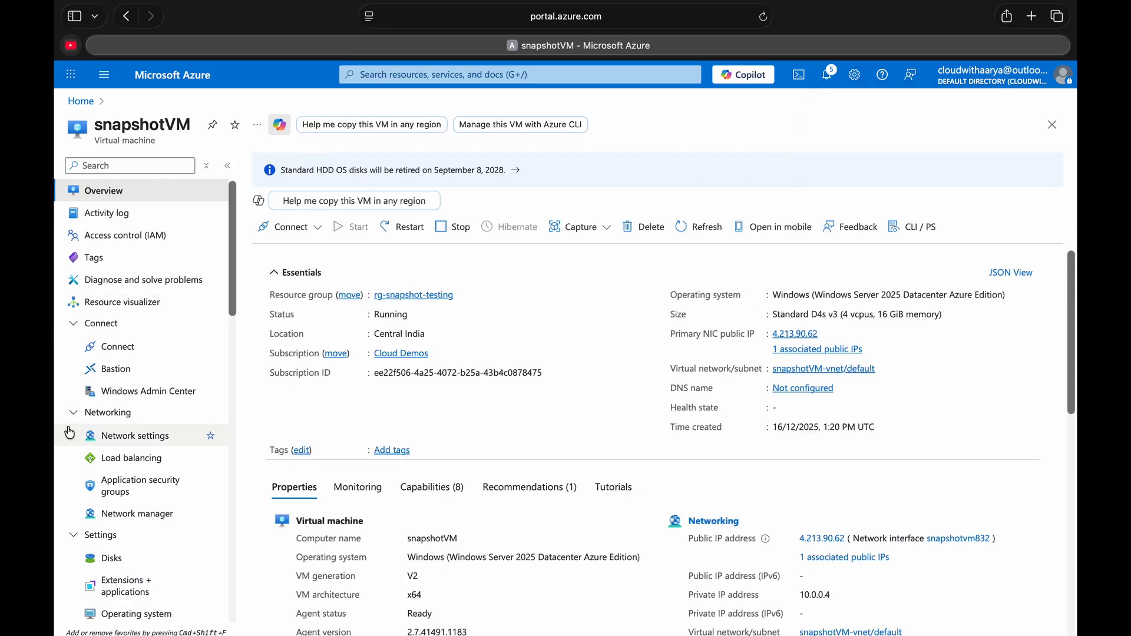
pyautogui.click(168, 562)
pyautogui.click(358, 303)
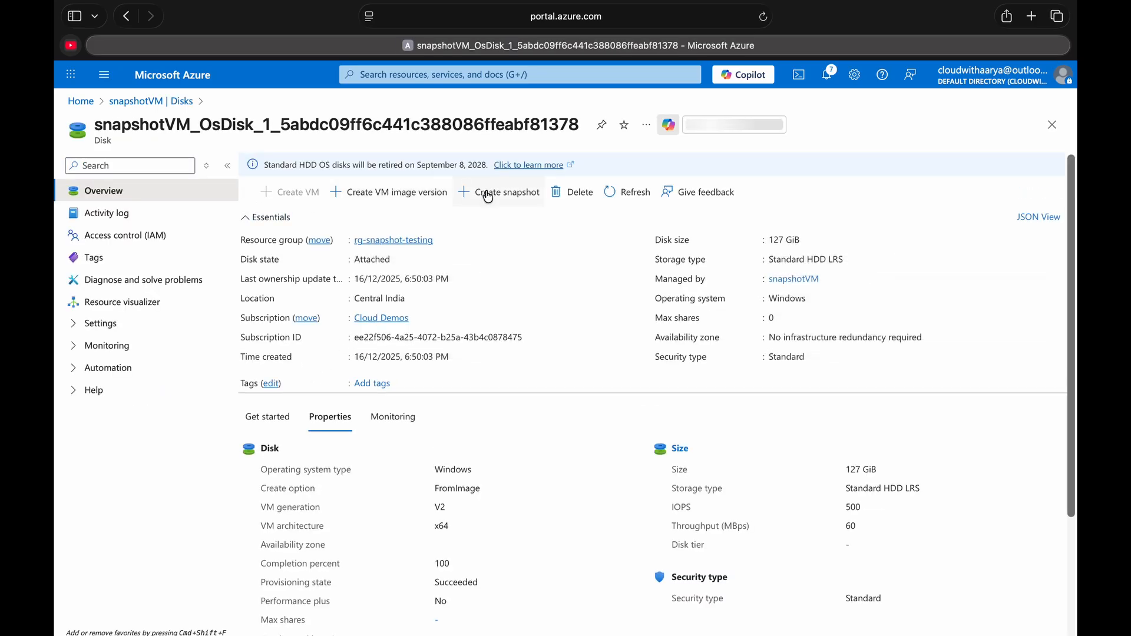
pyautogui.click(488, 195)
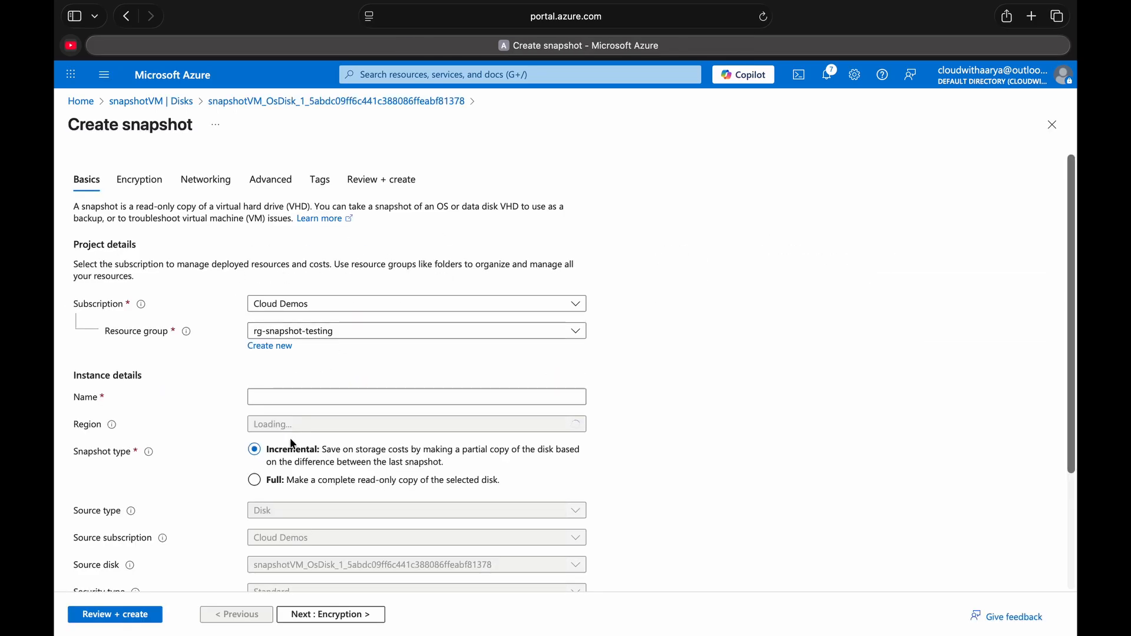
pyautogui.click(309, 403)
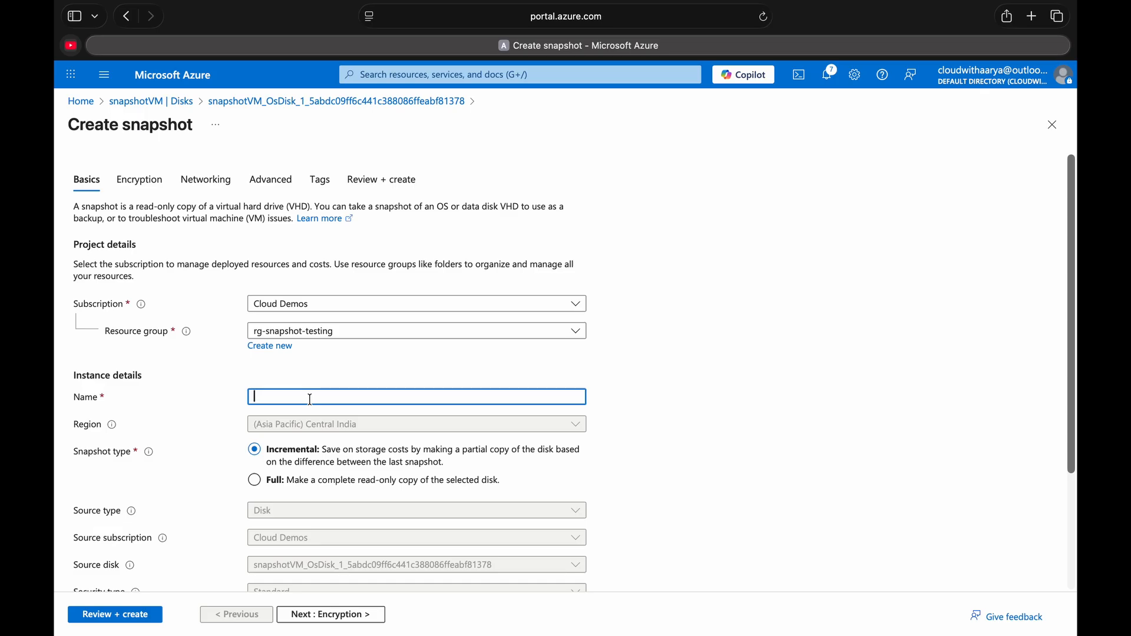
pyautogui.write('cloine')
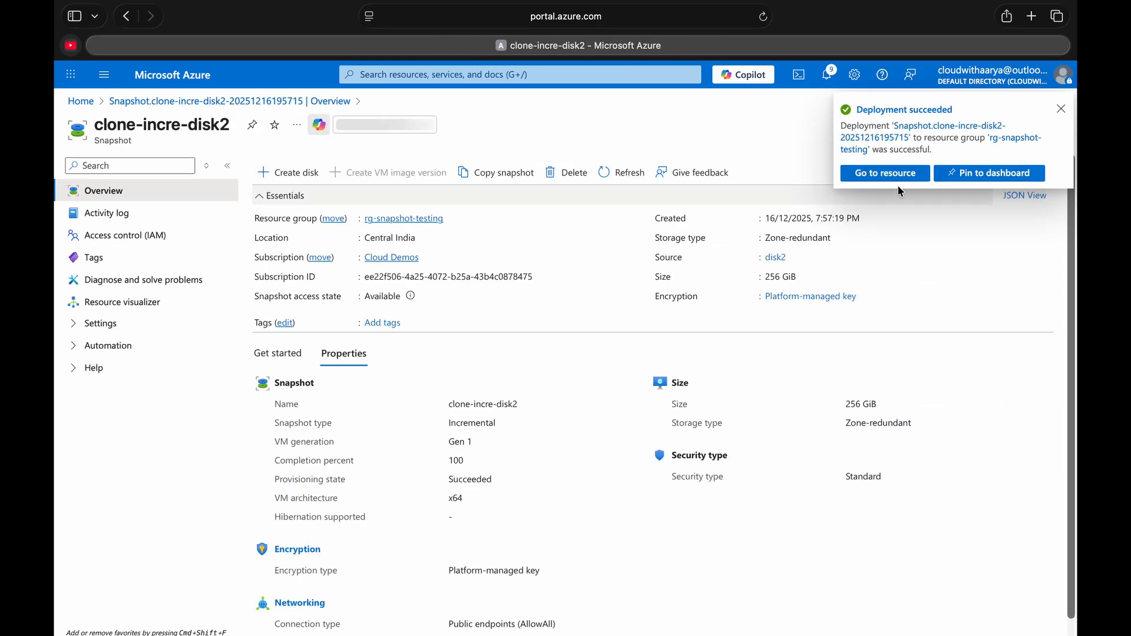
# - View the deployed clone-incre-disk2 snapshot and return to the portal home page
pyautogui.click(909, 184)
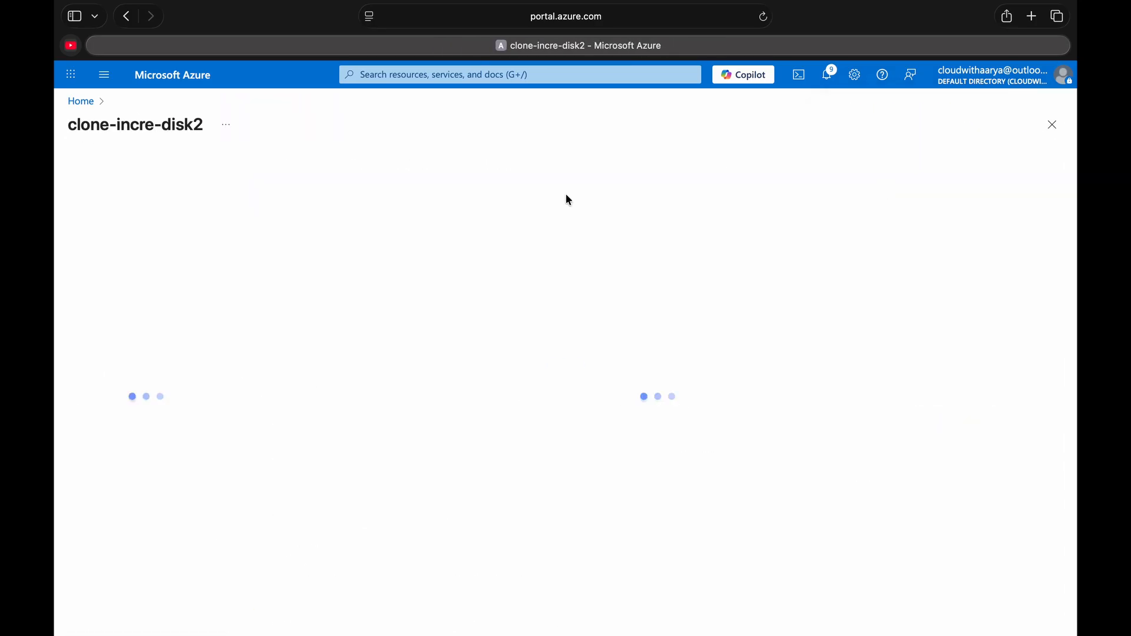
pyautogui.click(201, 89)
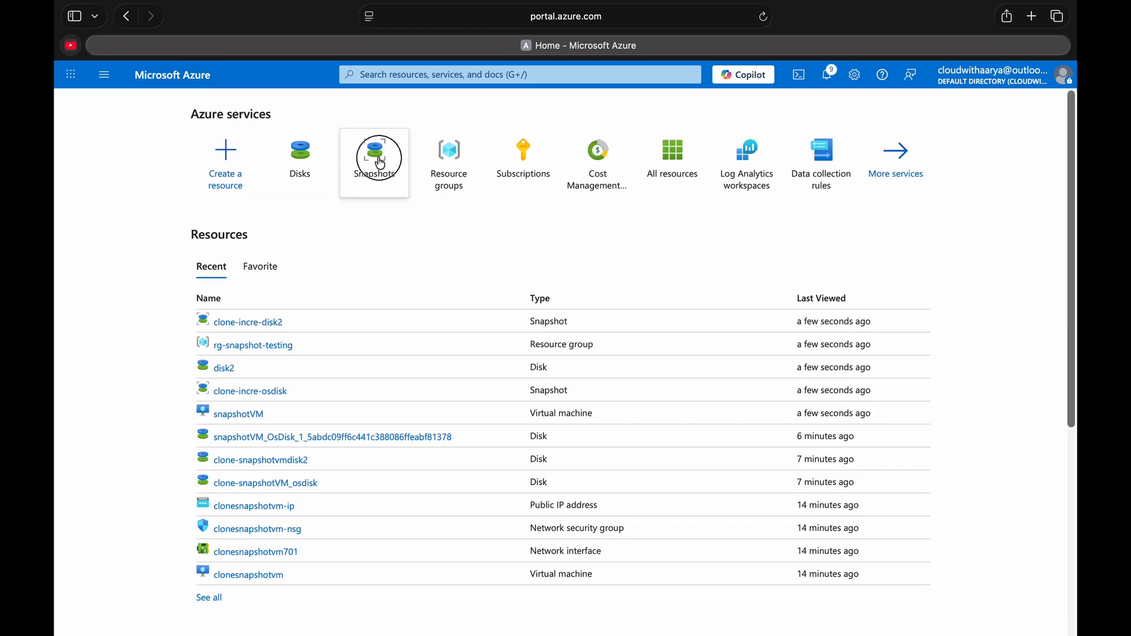
# - Refresh the snapshots list, open clone-incre-osdisk, and check its snapshot type and completion percentage
pyautogui.click(373, 174)
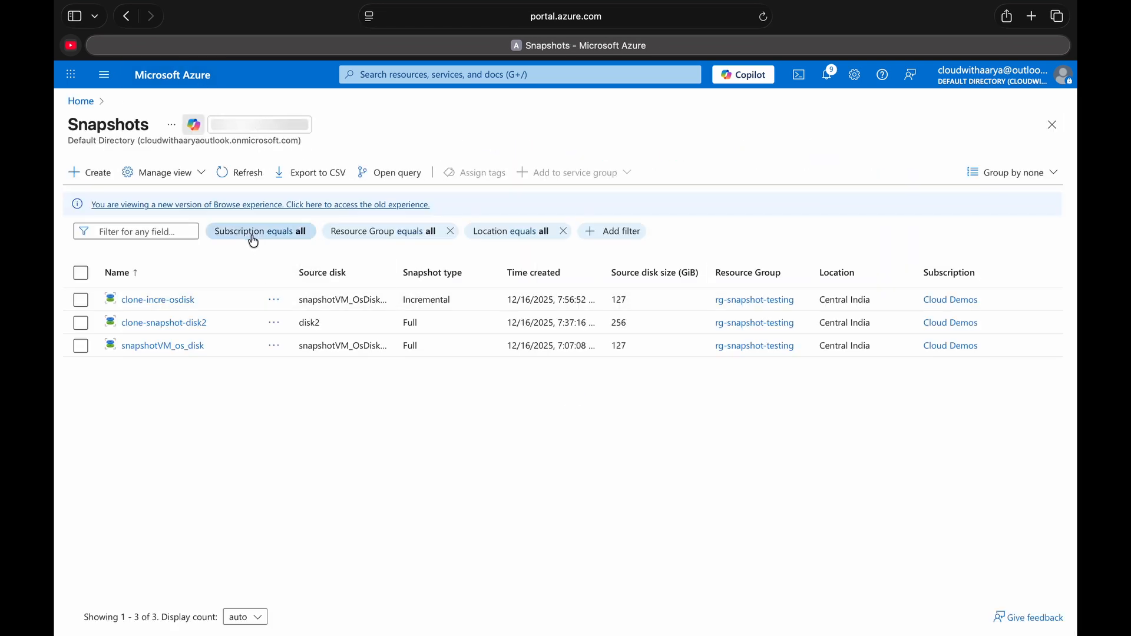
pyautogui.click(234, 177)
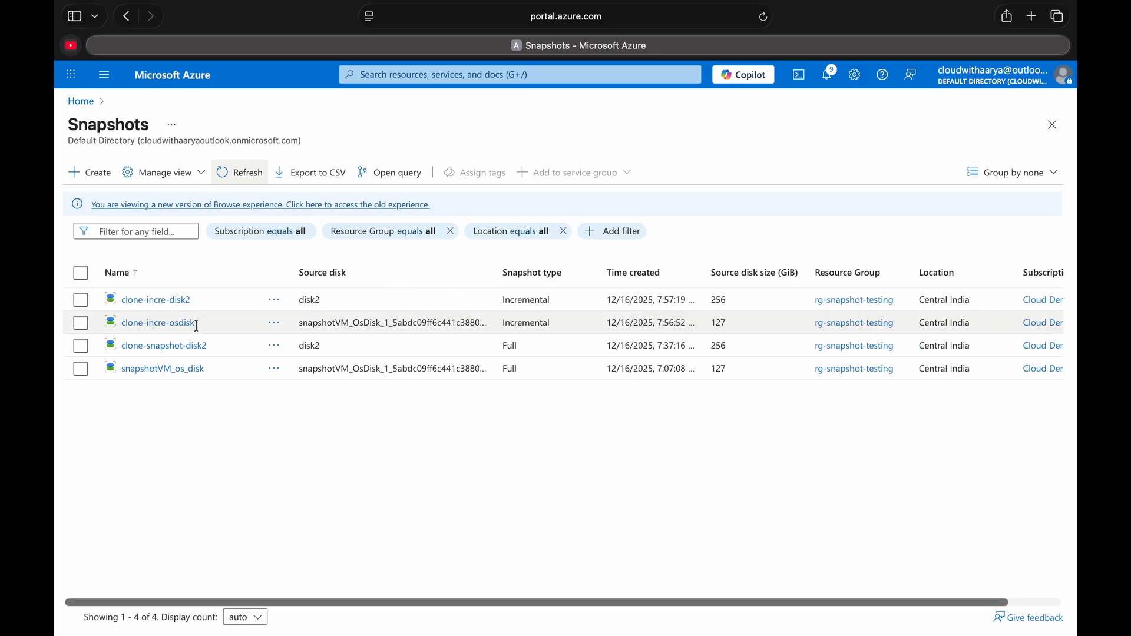
pyautogui.click(159, 323)
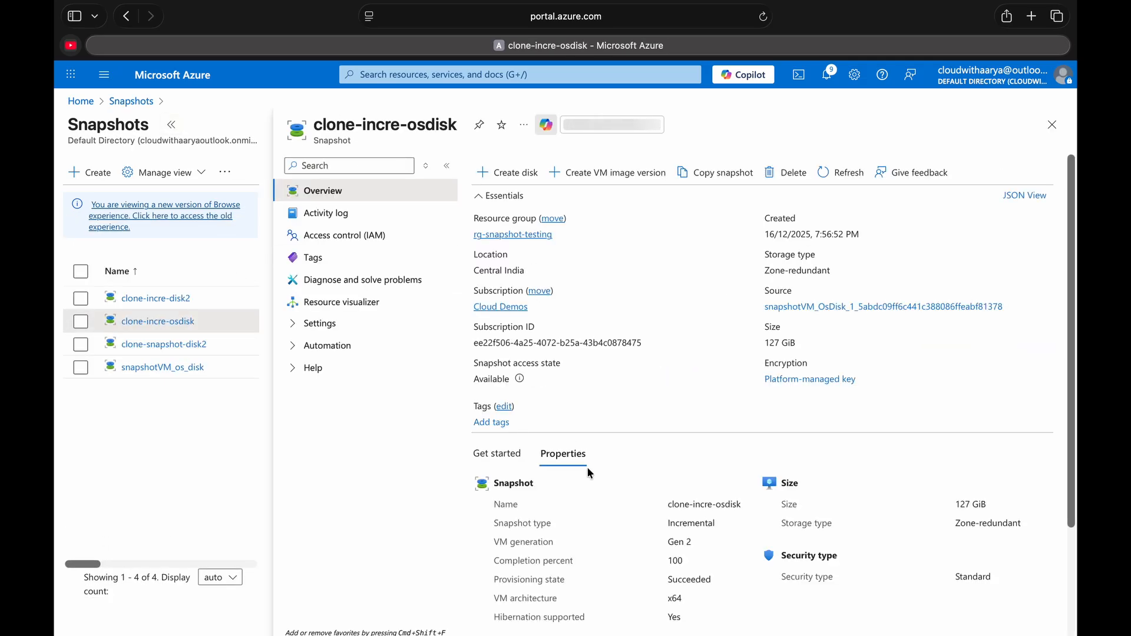
pyautogui.scroll(-1, 609, 508)
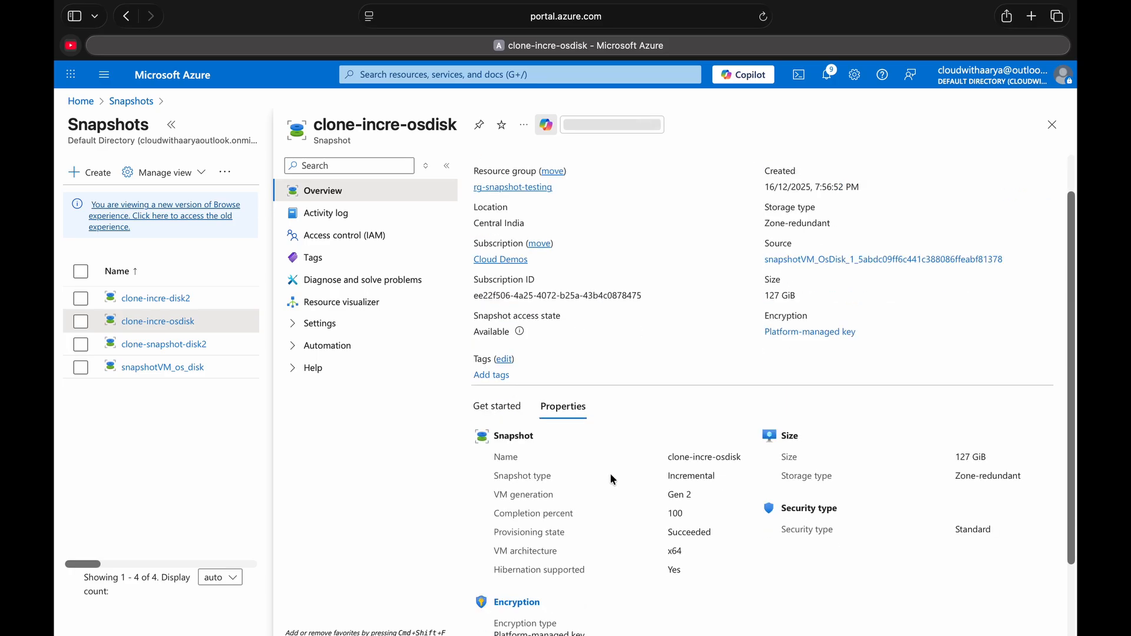
pyautogui.doubleClick(688, 476)
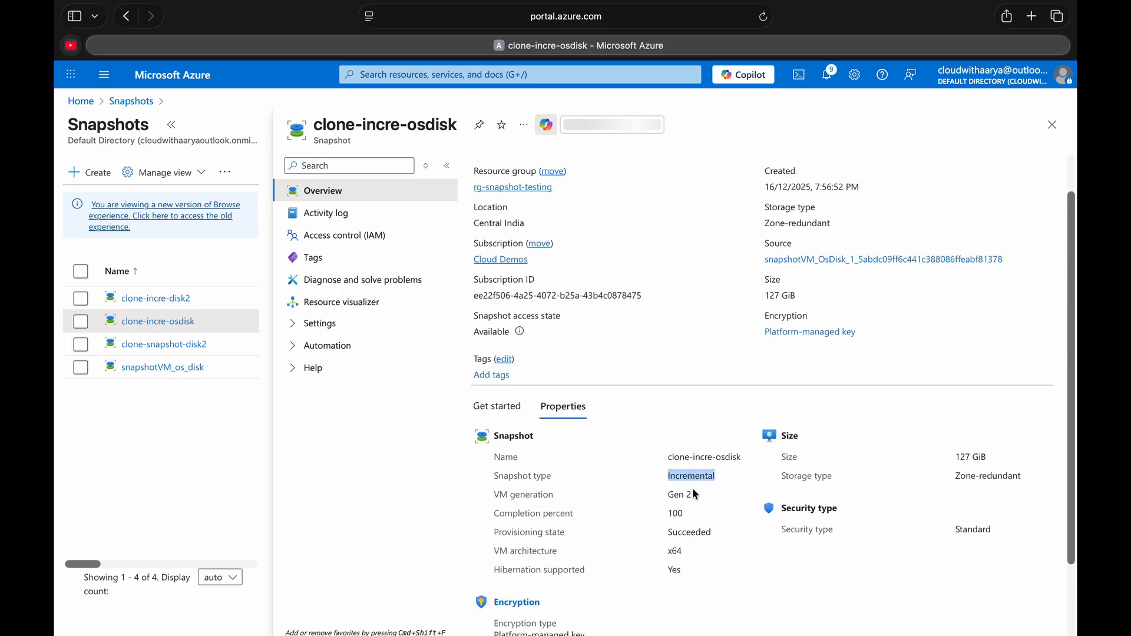
pyautogui.doubleClick(676, 513)
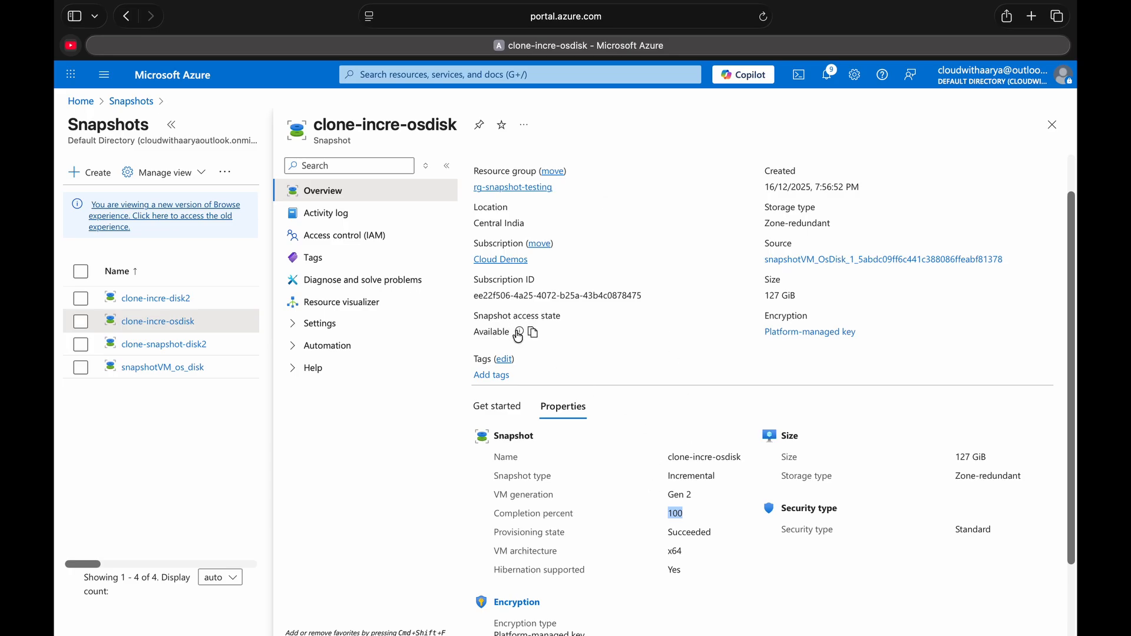
pyautogui.moveTo(520, 336)
pyautogui.scroll(-2, 601, 443)
pyautogui.scroll(3, 604, 450)
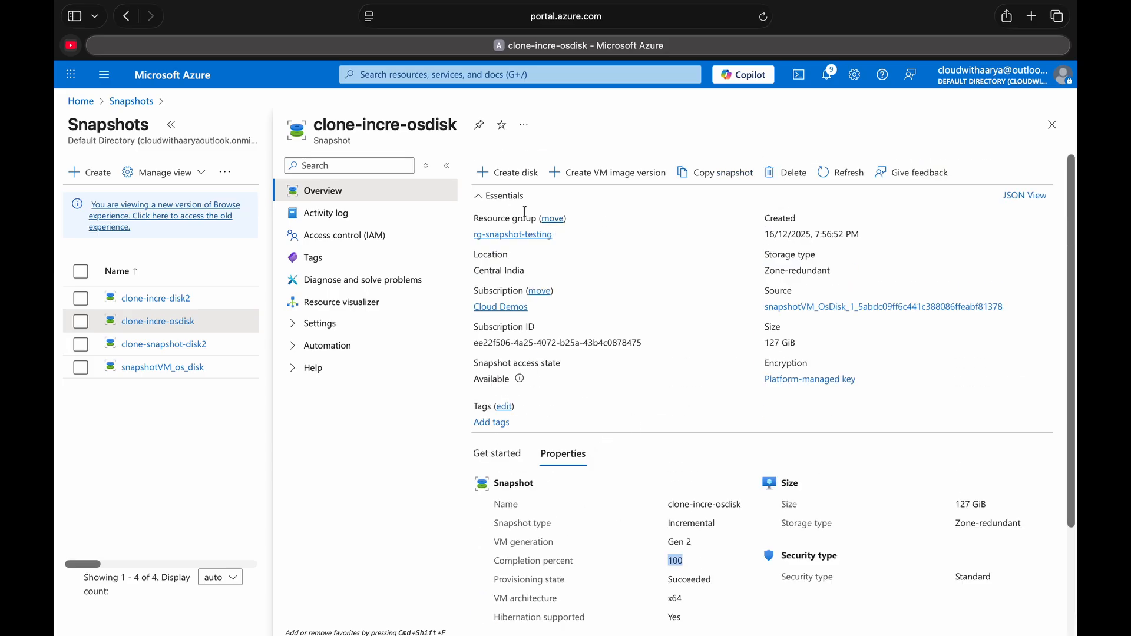
pyautogui.click(523, 125)
pyautogui.click(529, 150)
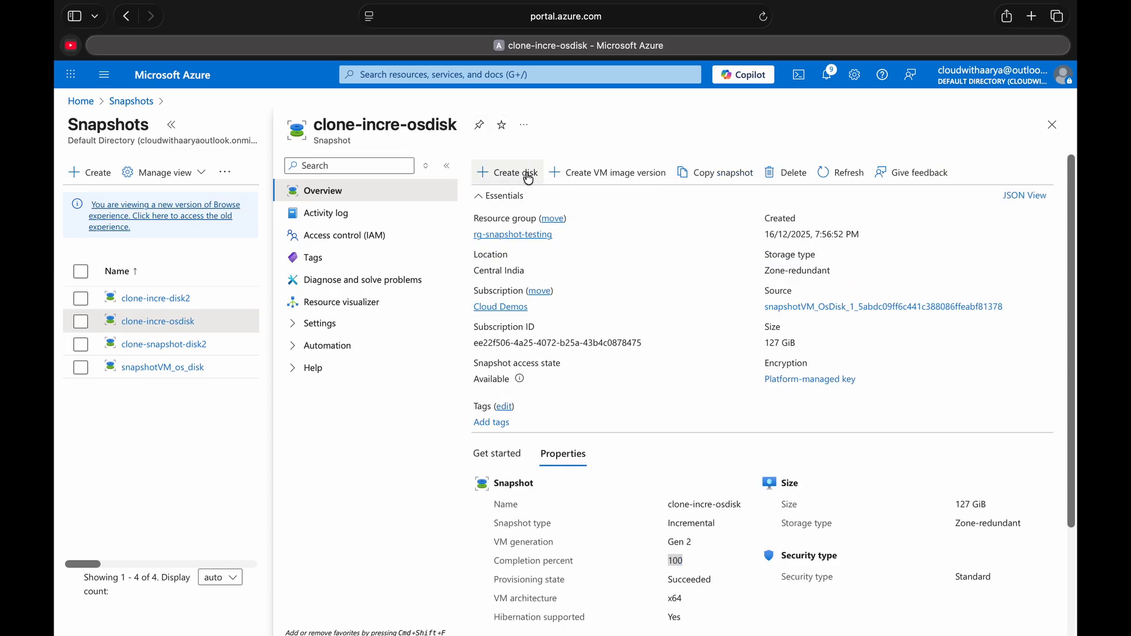
# - Start creating a managed disk from the clone-incre-osdisk snapshot and name it clone-incre-os_disk
pyautogui.click(528, 177)
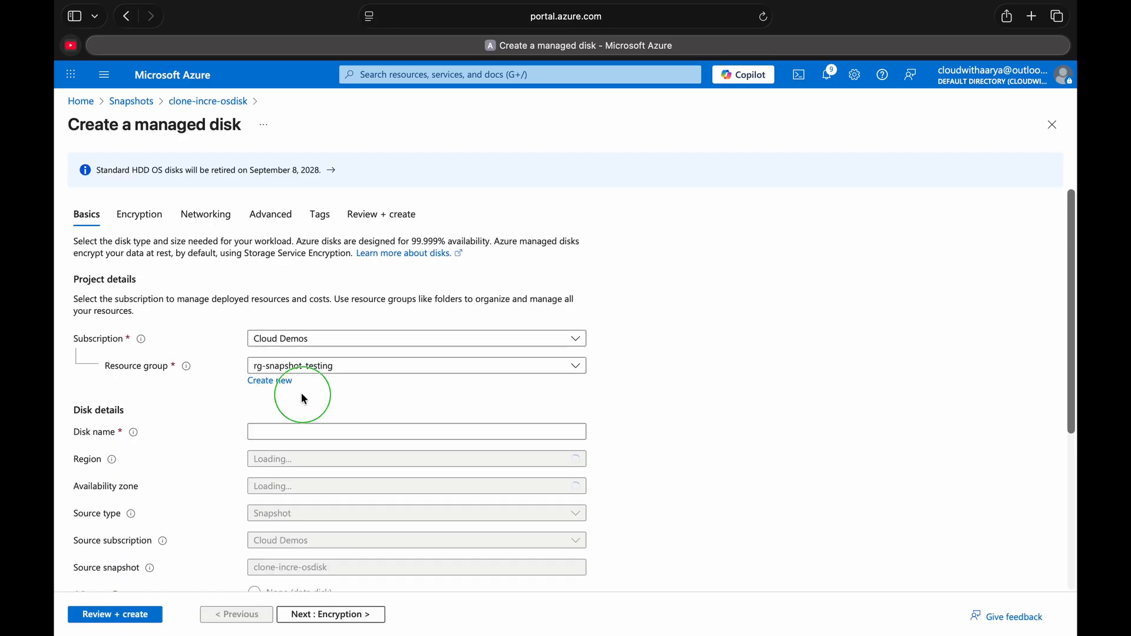
pyautogui.click(306, 425)
pyautogui.rightClick(307, 426)
pyautogui.click(343, 468)
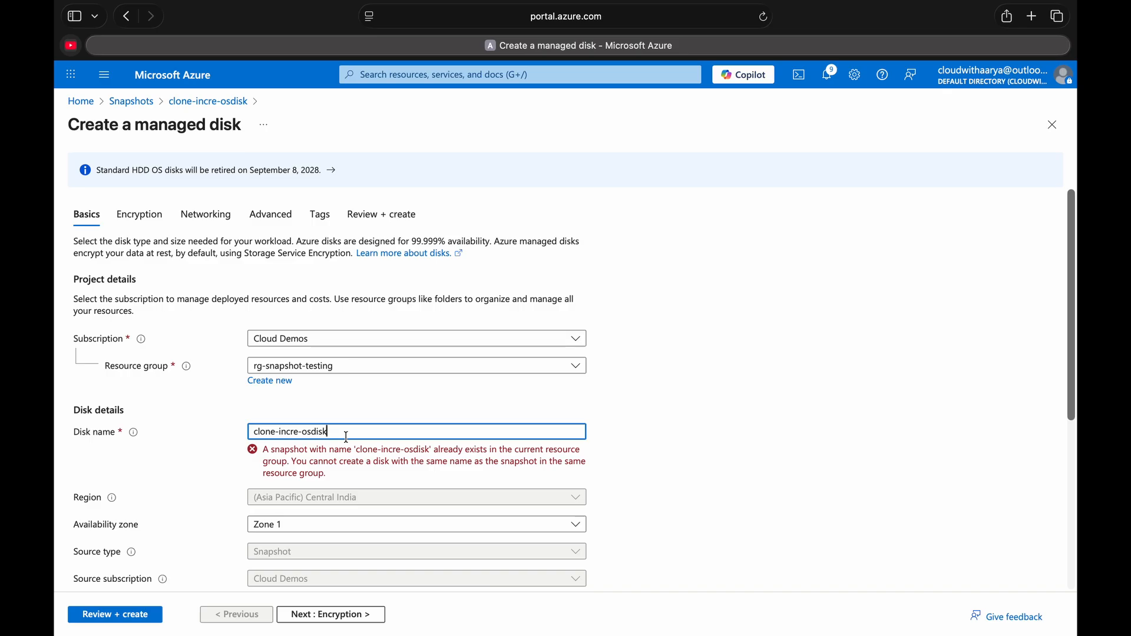
pyautogui.press('Left')
pyautogui.press('Left')
pyautogui.press('Left')
pyautogui.press('Left')
pyautogui.write('_')
# - Set the disk's availability zone to No infrastructure redundancy required and accept the 127 GiB Standard HDD size
pyautogui.scroll(-3, 424, 446)
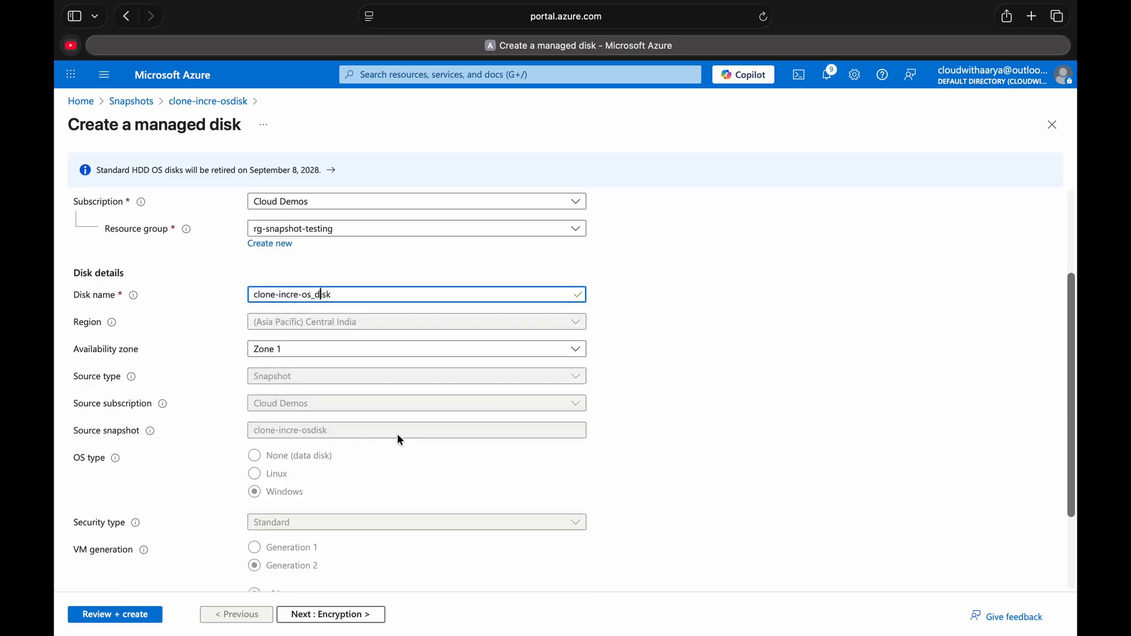
pyautogui.click(351, 343)
pyautogui.click(314, 371)
pyautogui.scroll(-3, 294, 406)
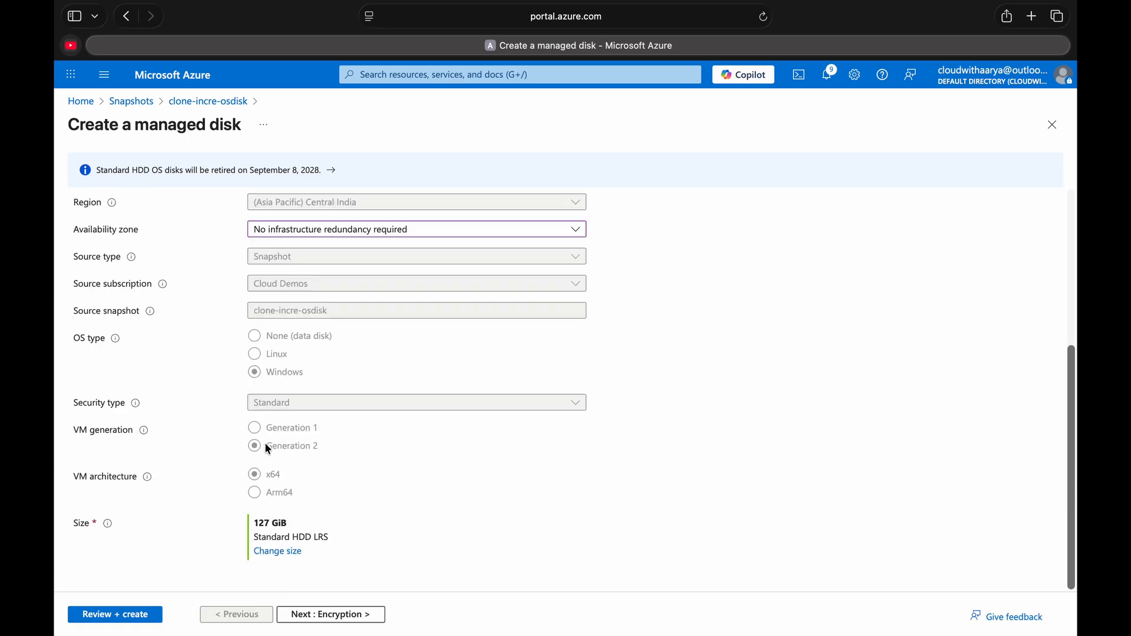
pyautogui.click(278, 551)
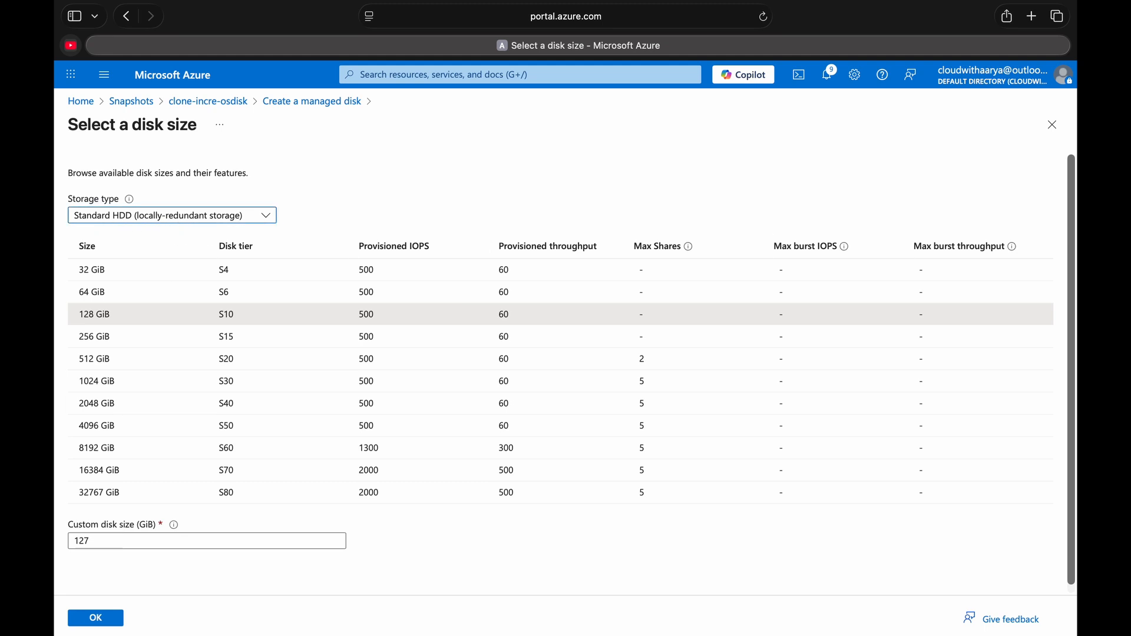
pyautogui.click(94, 616)
# - Go through the encryption, networking and advanced settings with their defaults, and create the clone-incre-os_disk disk
pyautogui.click(301, 613)
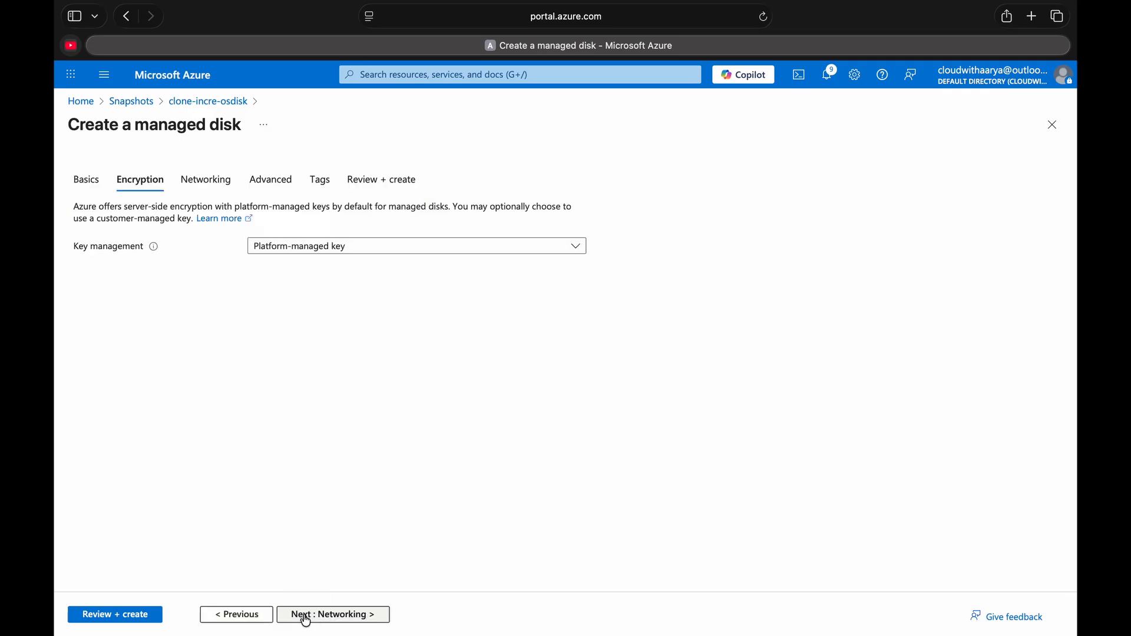
pyautogui.click(304, 620)
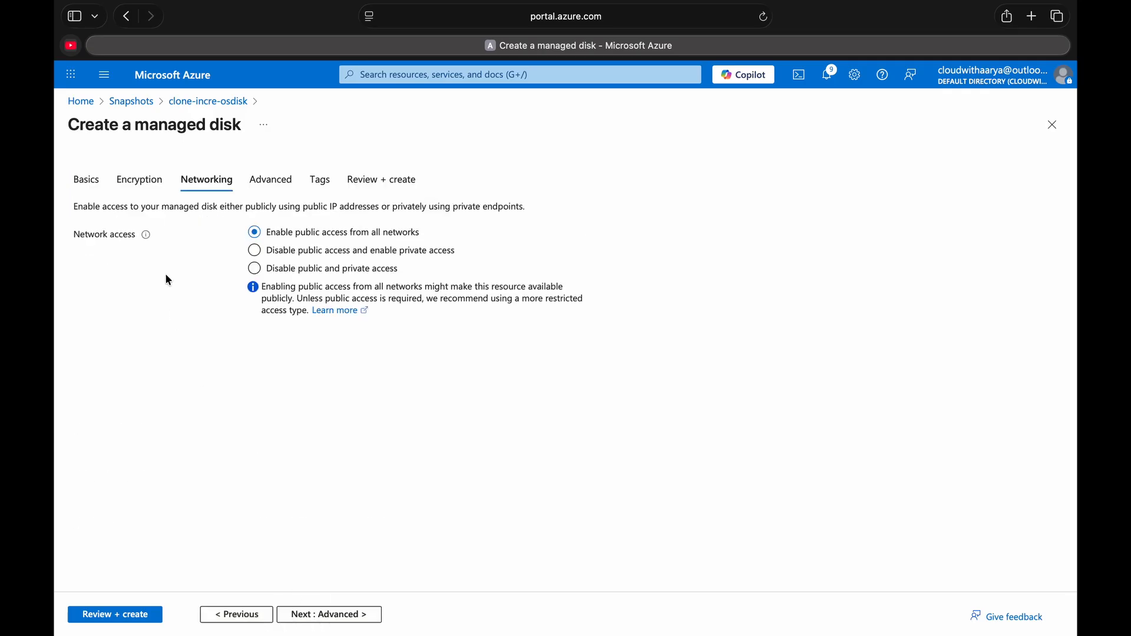
pyautogui.click(297, 612)
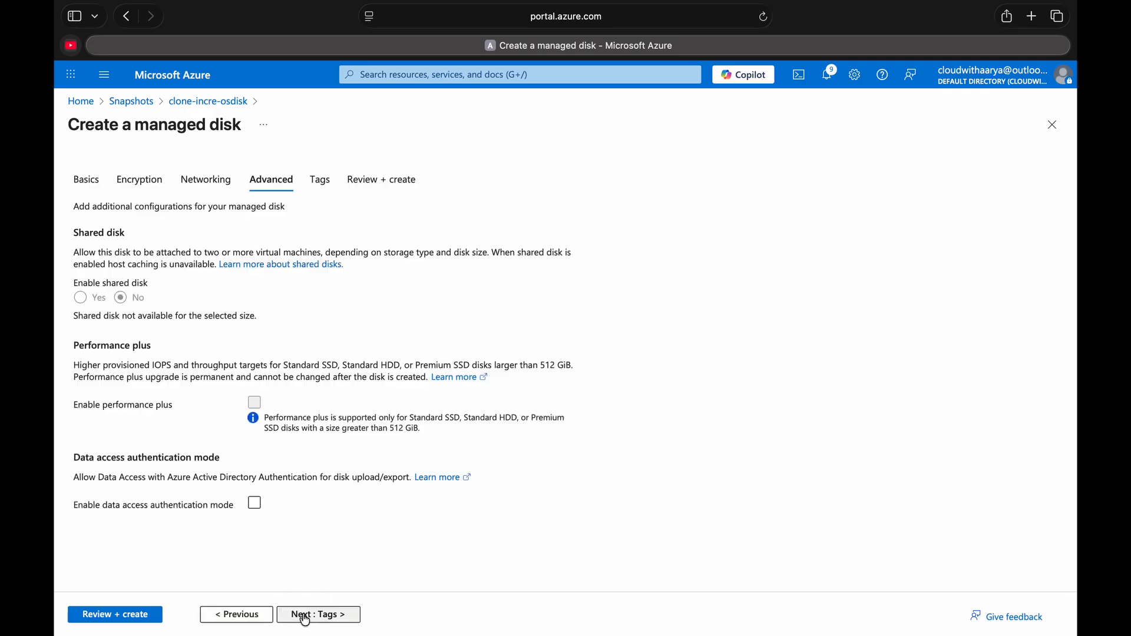
pyautogui.click(124, 619)
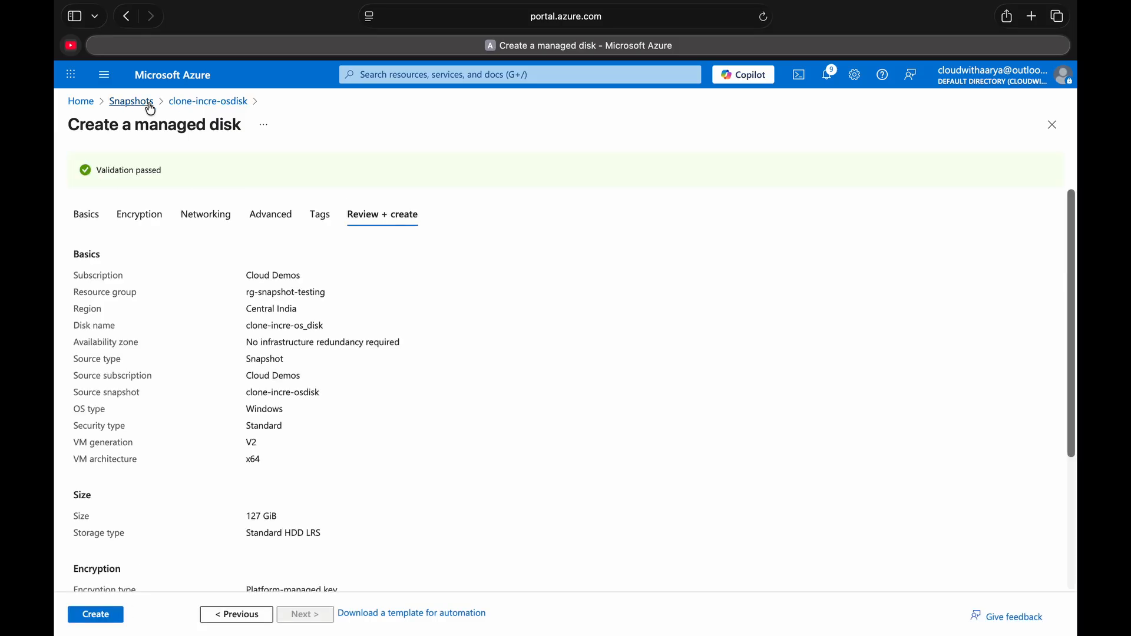
pyautogui.click(94, 615)
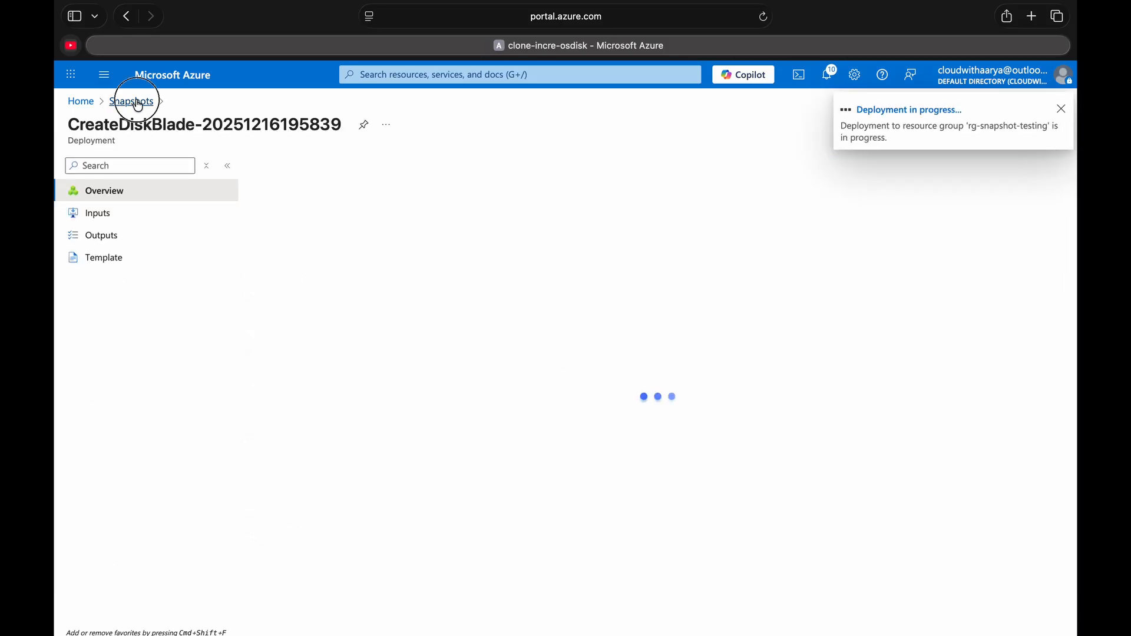
# - Open the clone-incre-disk2 snapshot from the snapshots list and start creating a managed disk from it
pyautogui.click(169, 79)
pyautogui.click(311, 178)
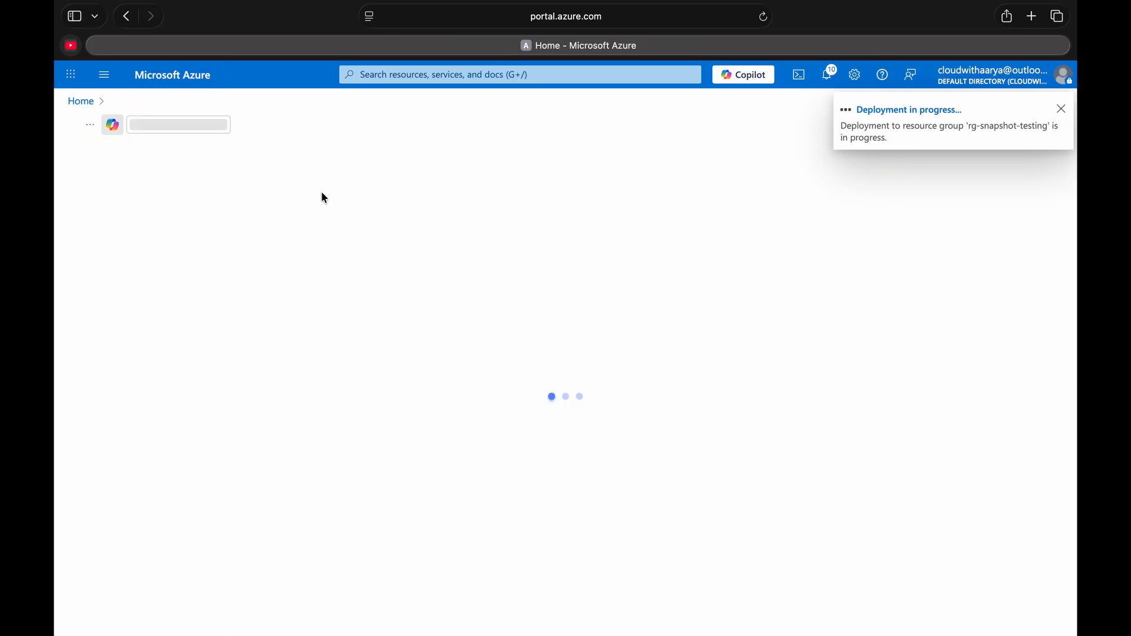
pyautogui.click(169, 304)
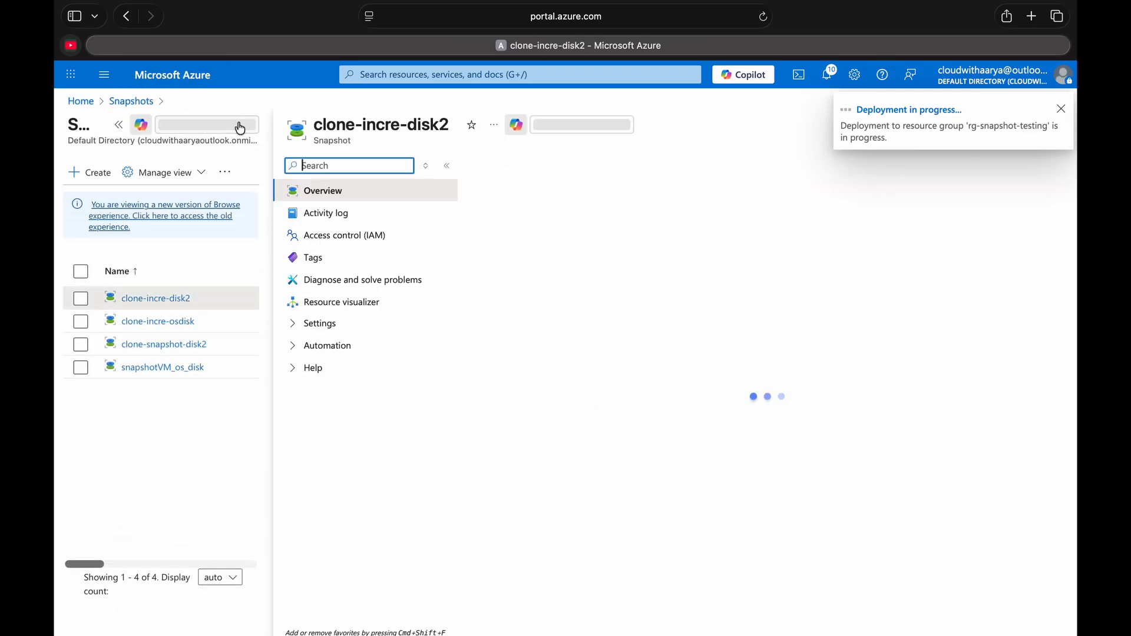
pyautogui.click(119, 125)
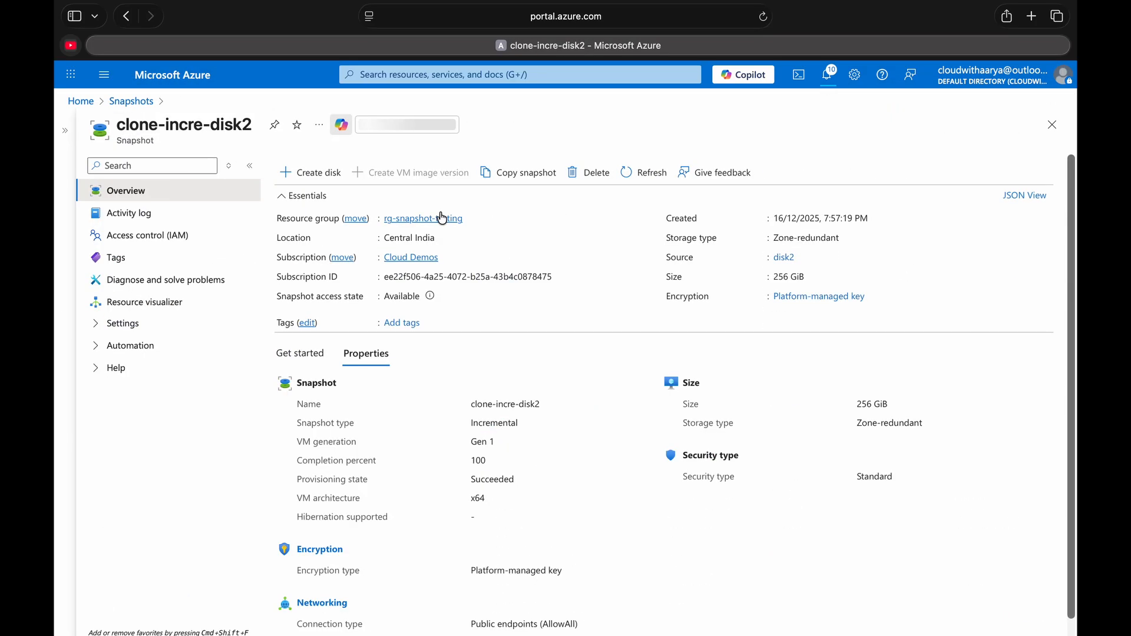
pyautogui.click(325, 173)
# - Name the new managed disk clone-incre-datadisk-2
pyautogui.rightClick(301, 393)
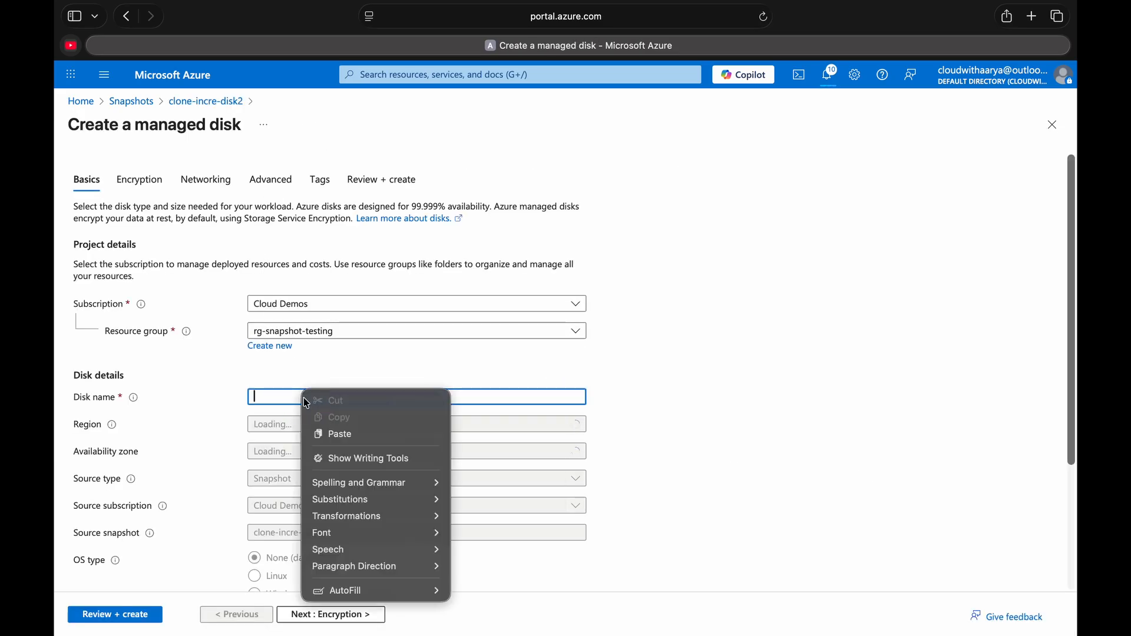
pyautogui.click(337, 433)
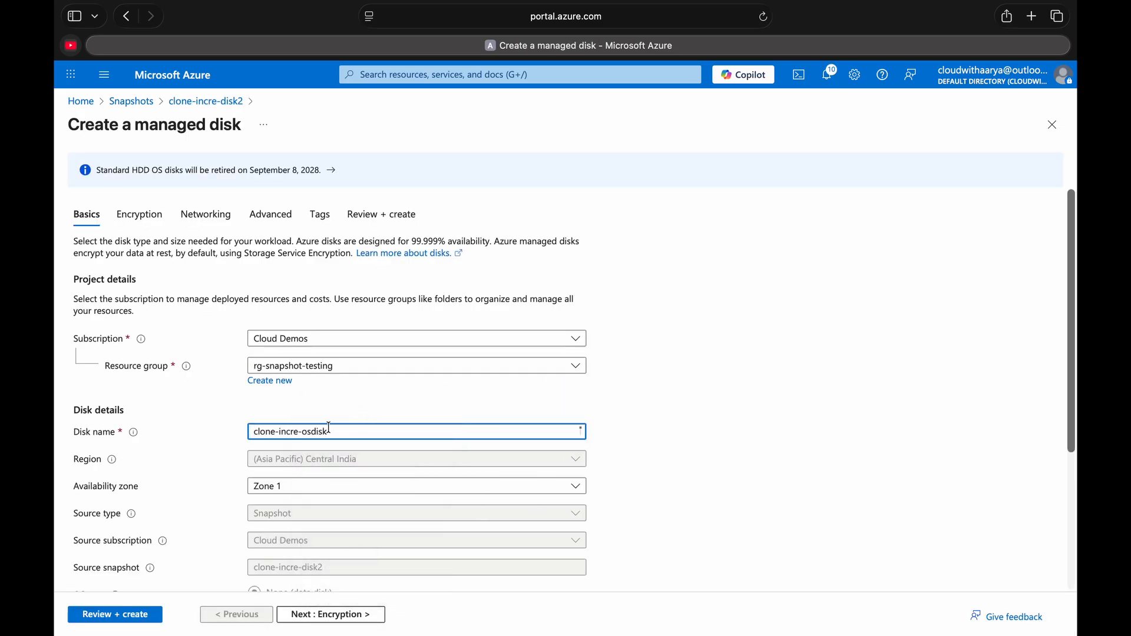
pyautogui.moveTo(305, 432); pyautogui.dragTo(361, 431)
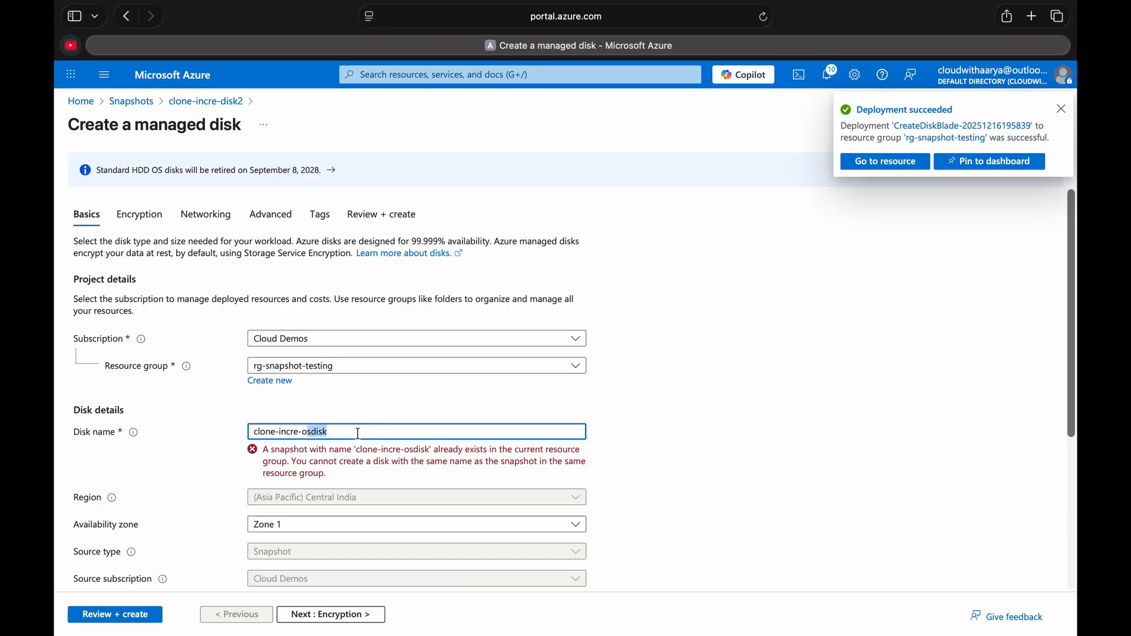
pyautogui.press('BackSpace')
pyautogui.write('datadisk-2')
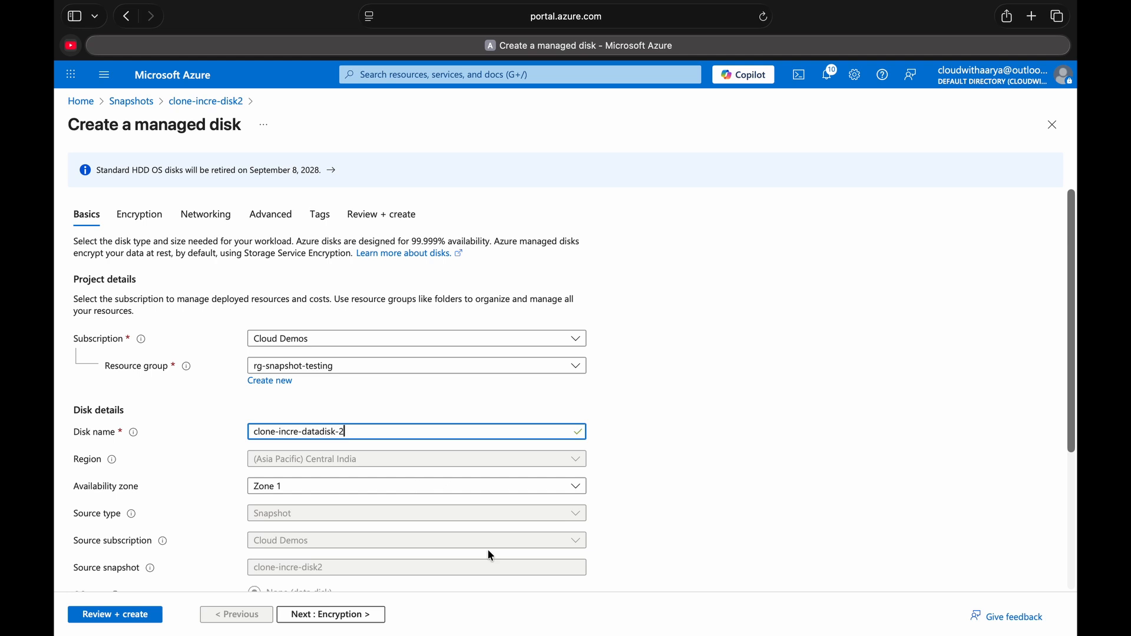
# - Set the data disk's availability zone to No infrastructure redundancy required, then review and create the disk
pyautogui.click(367, 482)
pyautogui.click(348, 505)
pyautogui.scroll(-4, 340, 457)
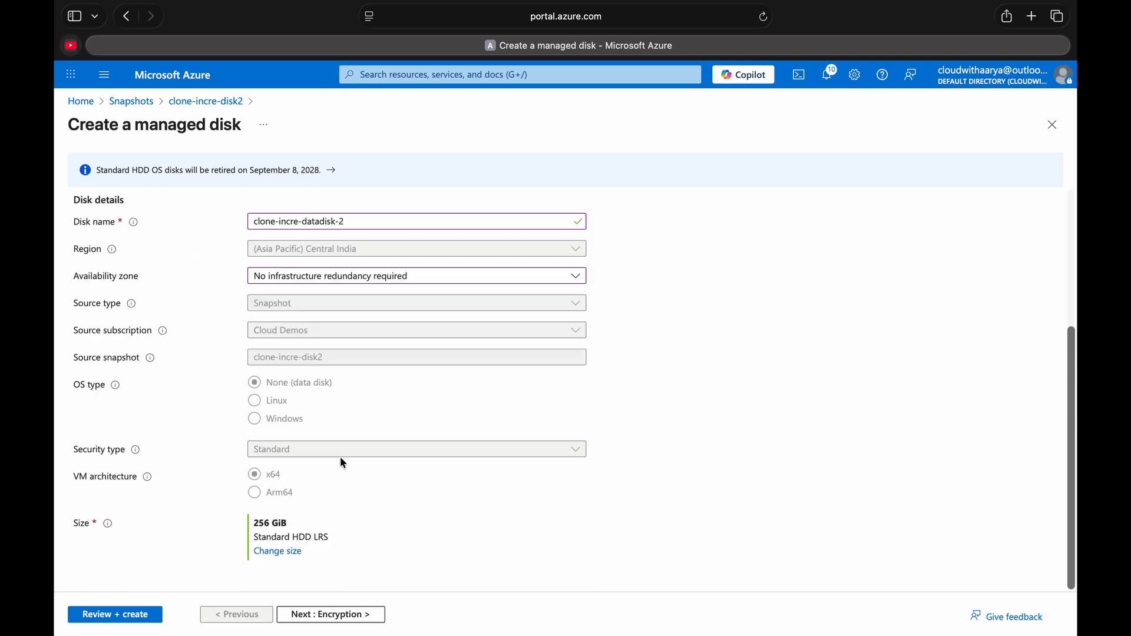
pyautogui.click(139, 614)
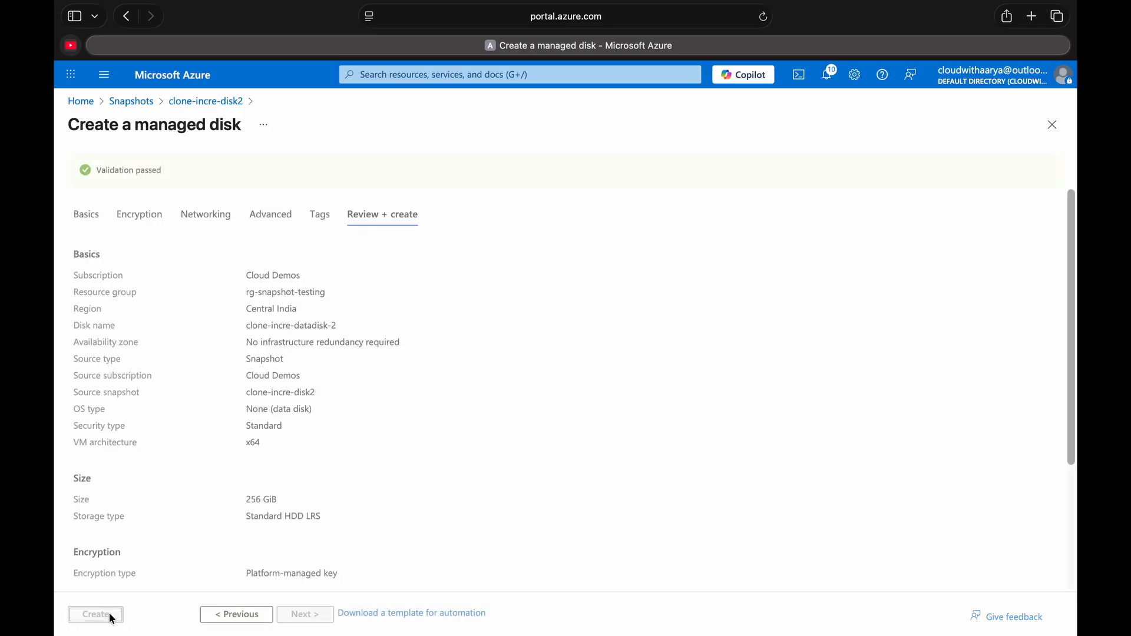
pyautogui.click(112, 616)
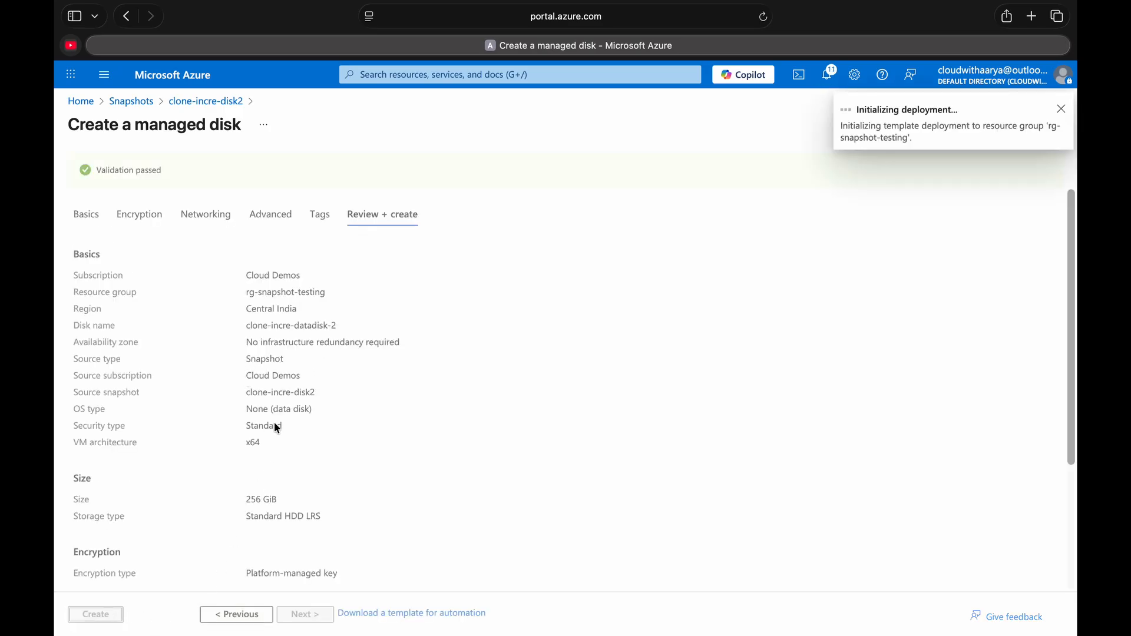
# - Return to the portal home page and open the clone-incre-os_disk disk from the disks list
pyautogui.click(195, 86)
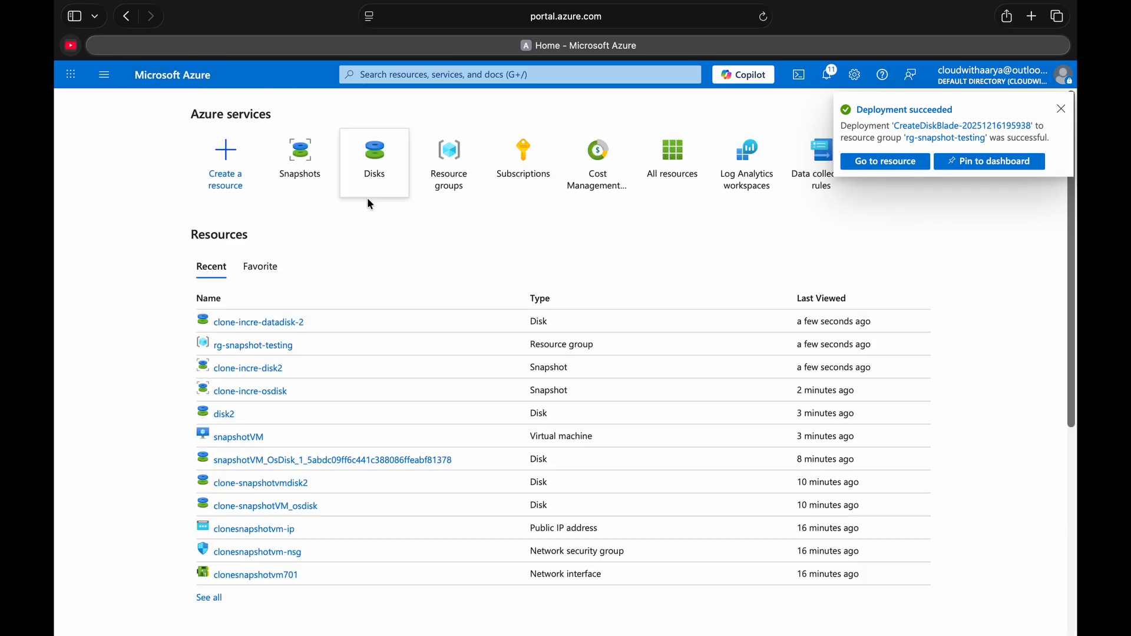
pyautogui.click(367, 173)
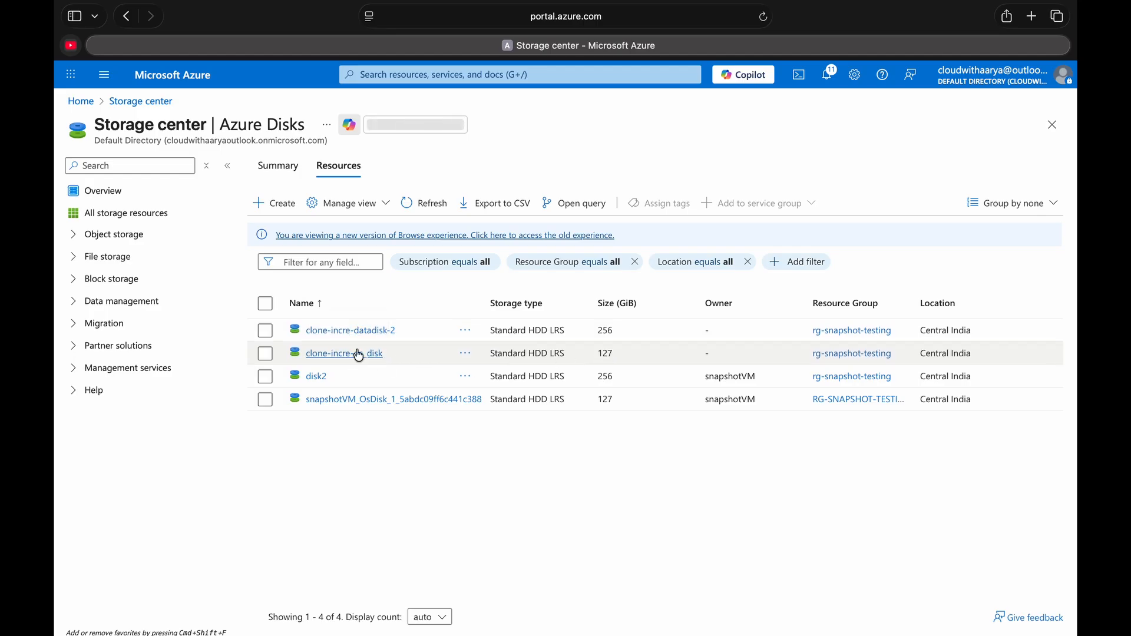
pyautogui.click(316, 355)
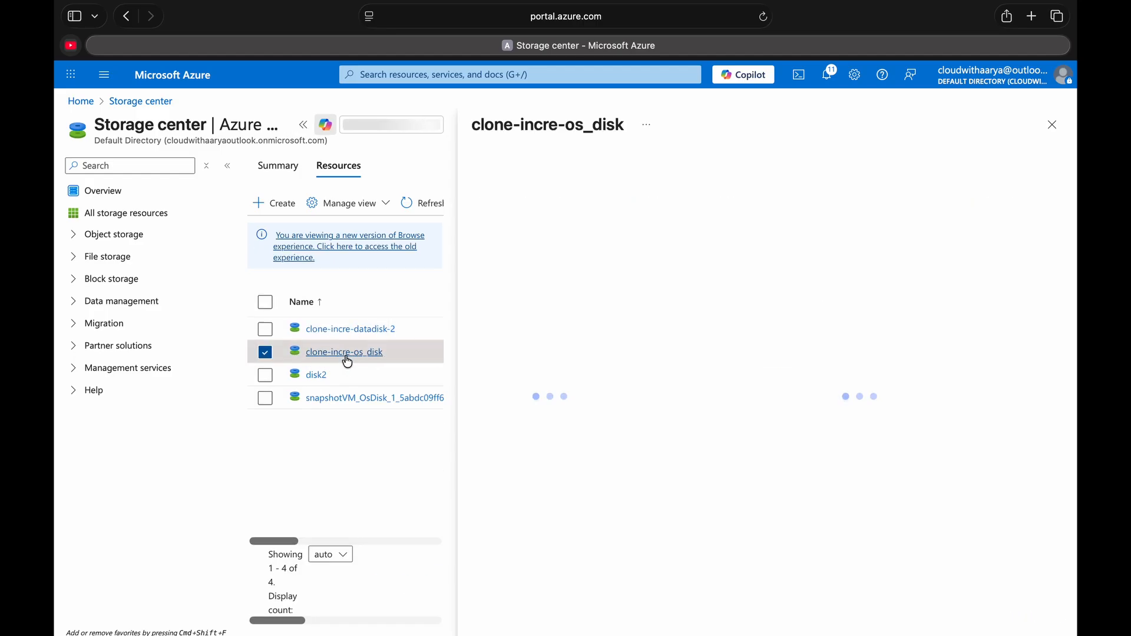
pyautogui.click(302, 124)
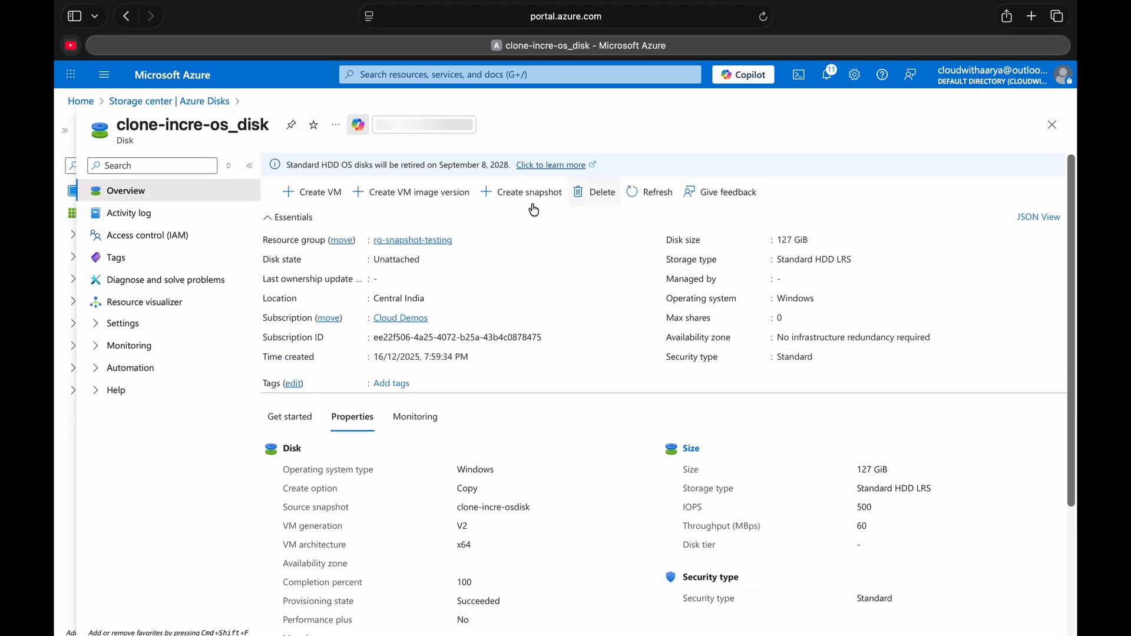
# - Start creating a VM from the clone-incre-os_disk disk, named incre-snapshotvm, with availability options set to No infrastructure redundancy required
pyautogui.click(328, 199)
pyautogui.write('incre-snapshotvm')
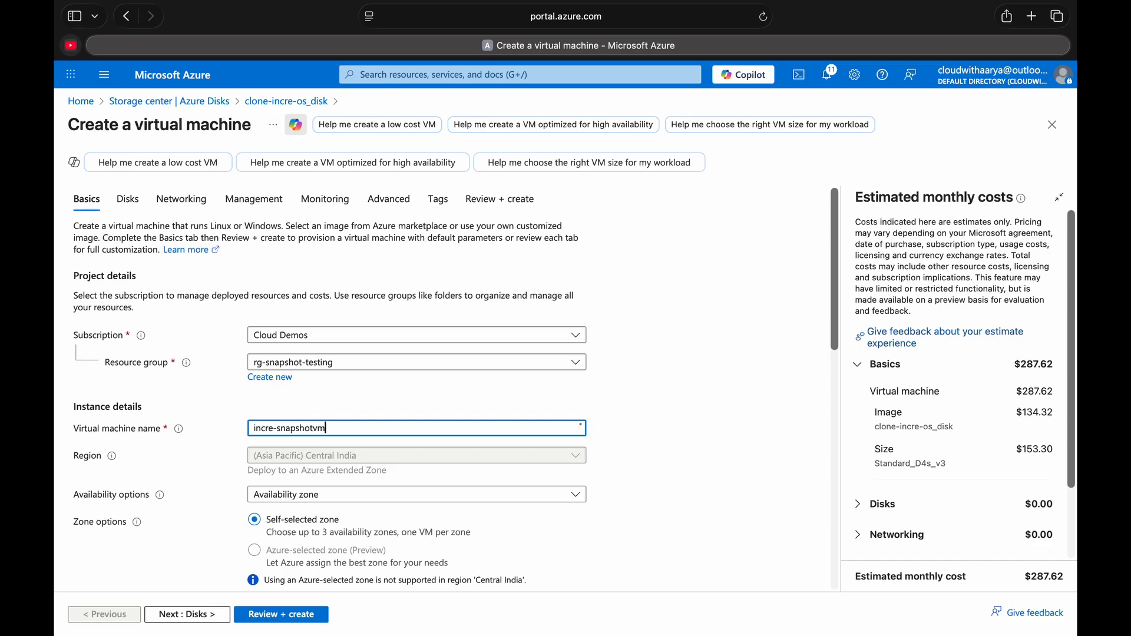
pyautogui.scroll(-3, 293, 430)
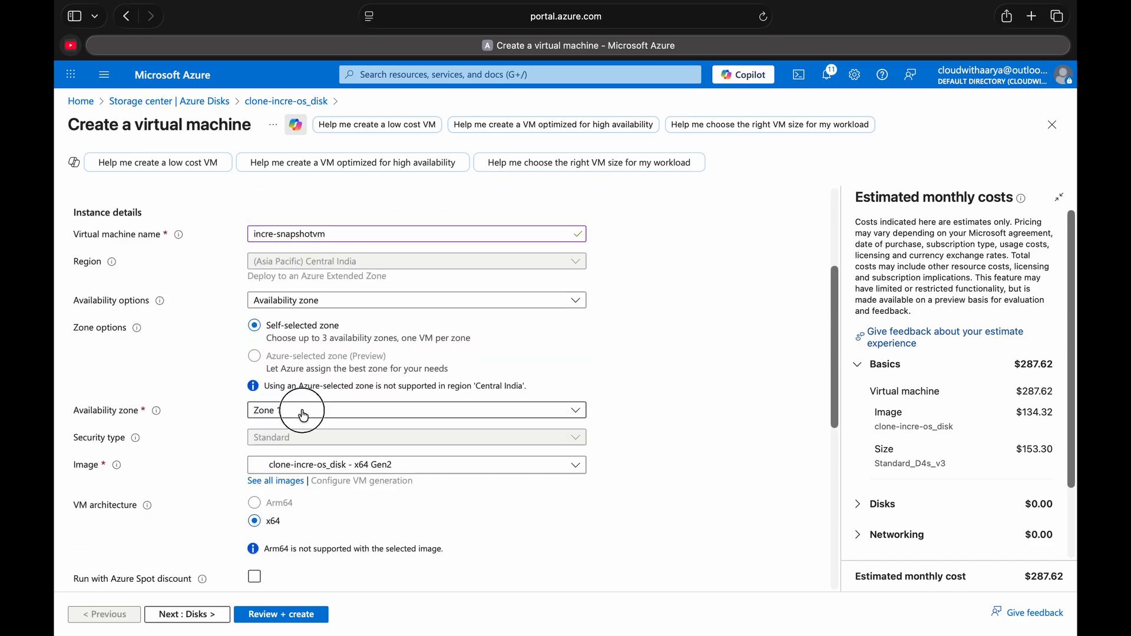
pyautogui.click(300, 411)
pyautogui.click(283, 302)
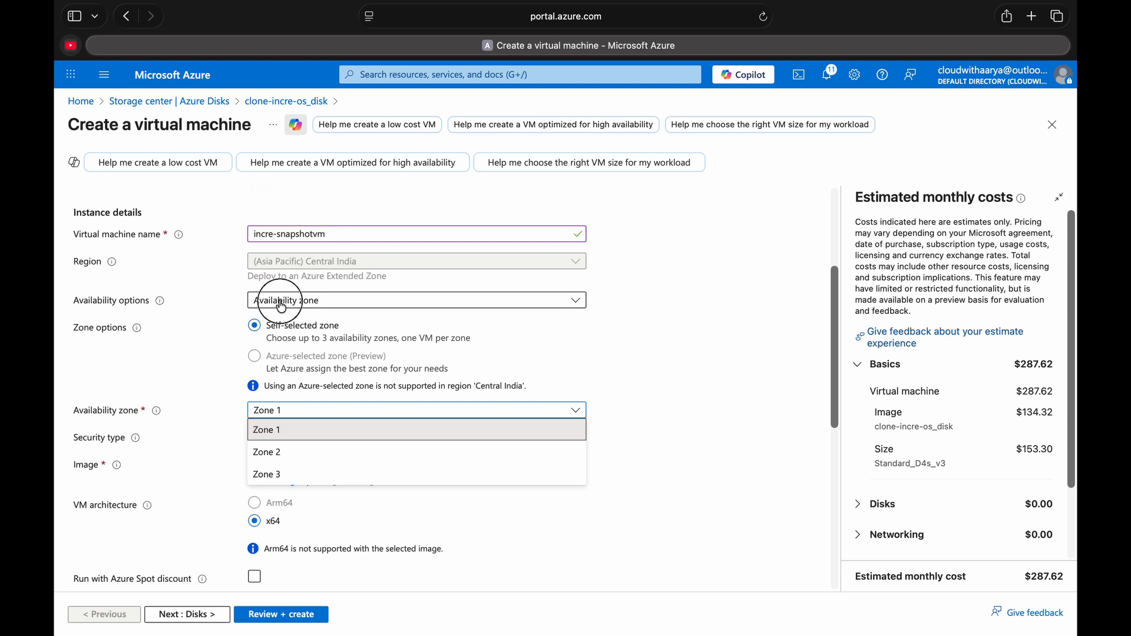
pyautogui.click(287, 324)
# - Proceed to the VM's disk settings and attach the existing disk clone-incre-datadisk-2 as its data disk
pyautogui.scroll(-4, 305, 384)
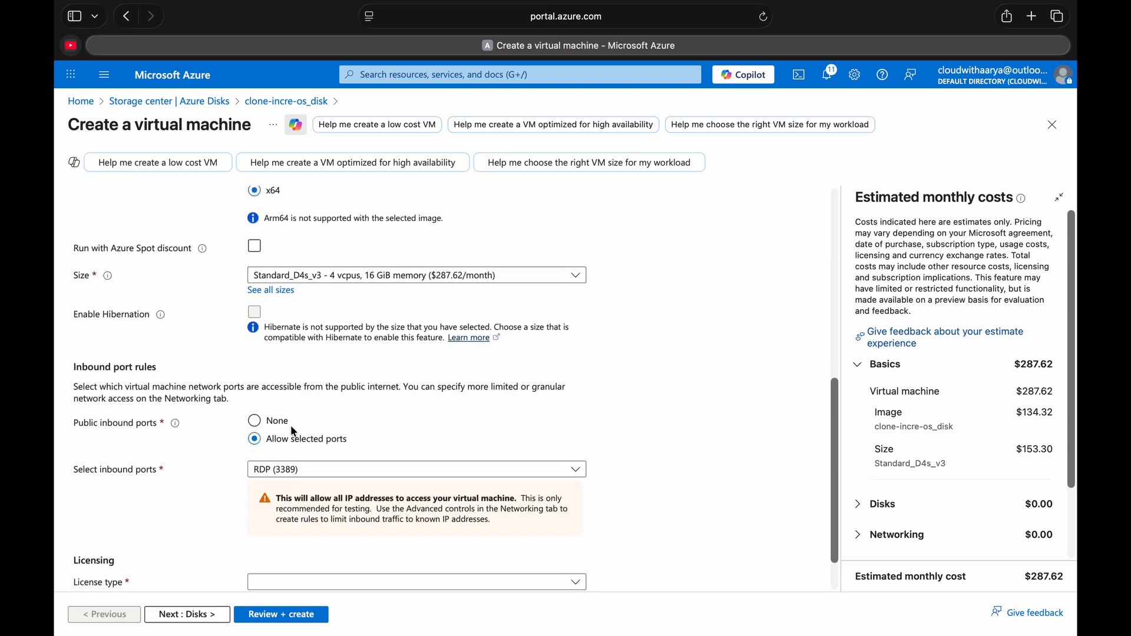
pyautogui.scroll(-1, 306, 480)
pyautogui.click(210, 616)
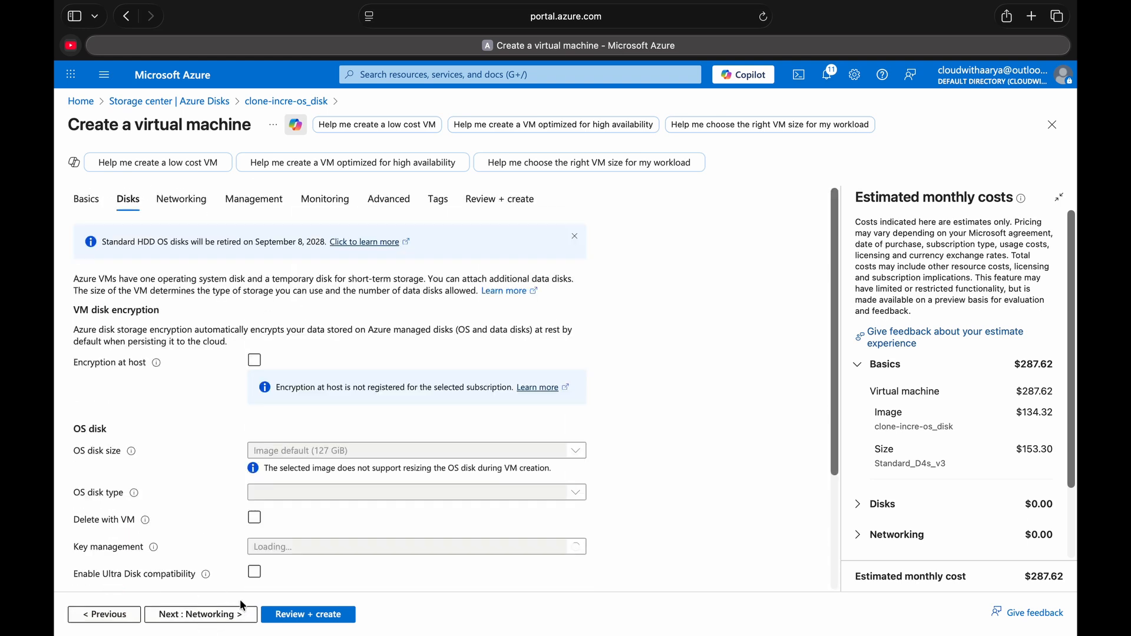
pyautogui.scroll(-5, 260, 497)
pyautogui.click(247, 523)
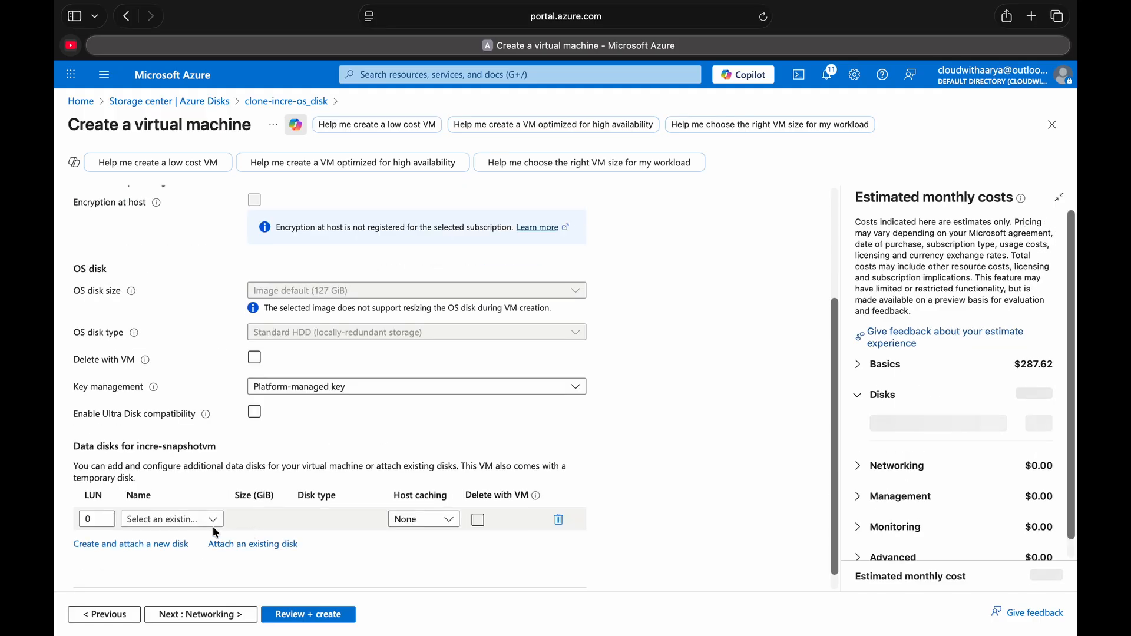
pyautogui.click(198, 520)
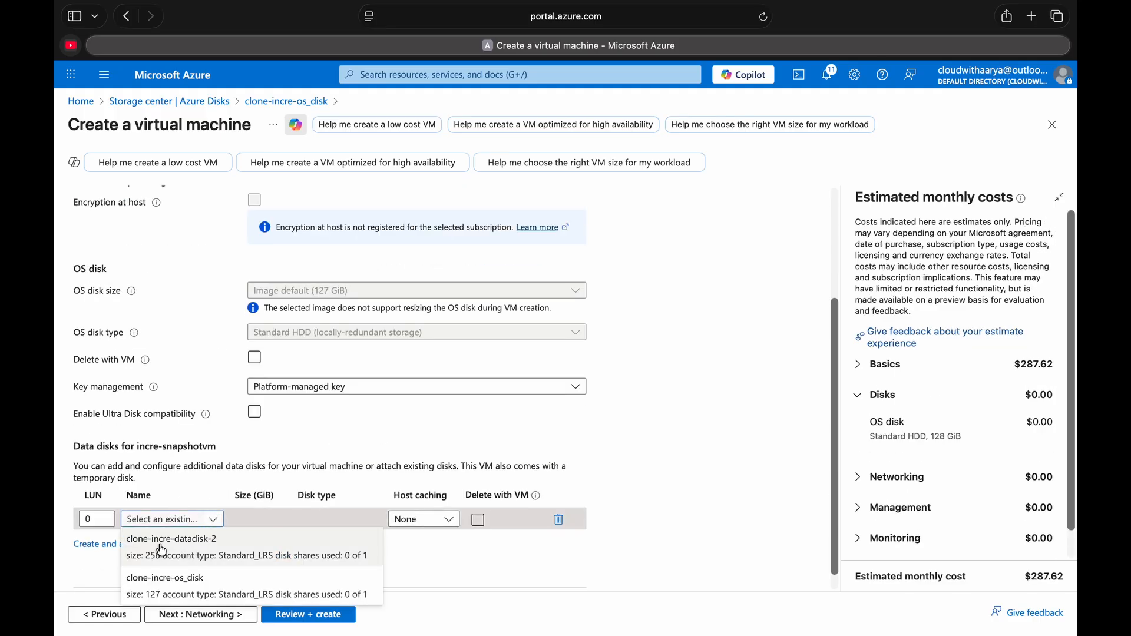
pyautogui.click(246, 550)
pyautogui.scroll(-1, 236, 531)
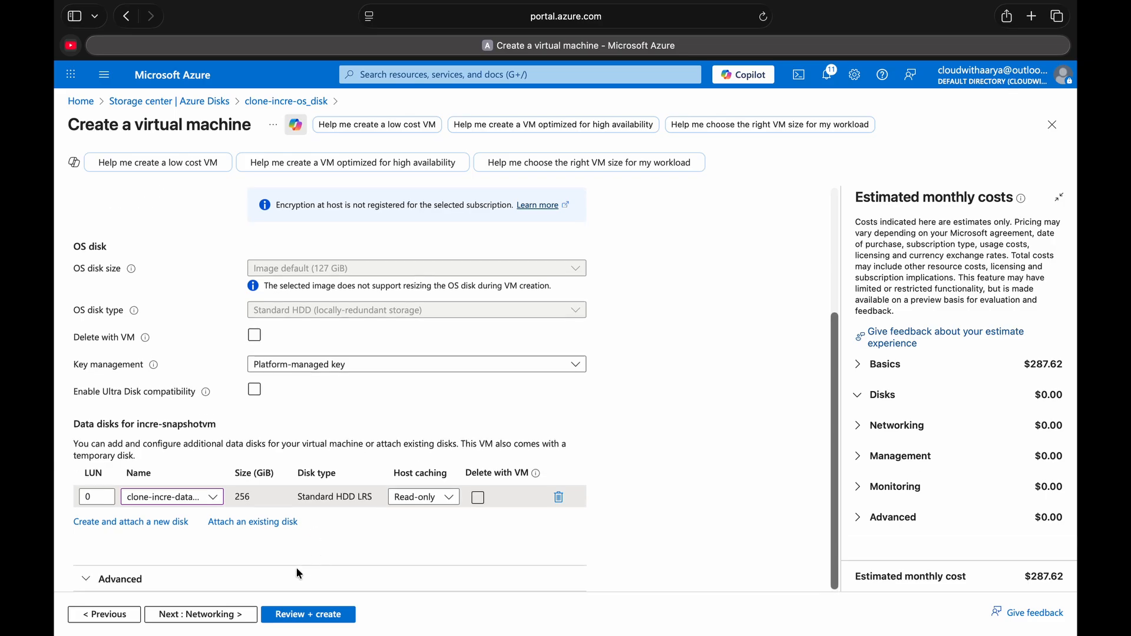
# - Proceed to the VM's network settings and select the new public IP incre-snapshotvm-ip
pyautogui.click(209, 615)
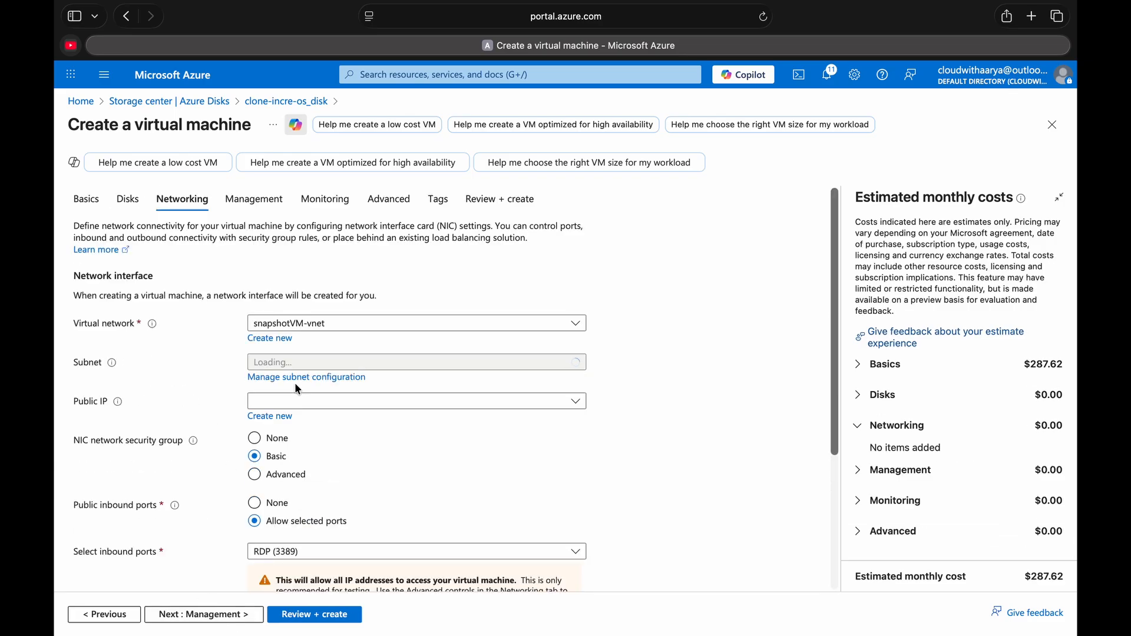
pyautogui.click(304, 407)
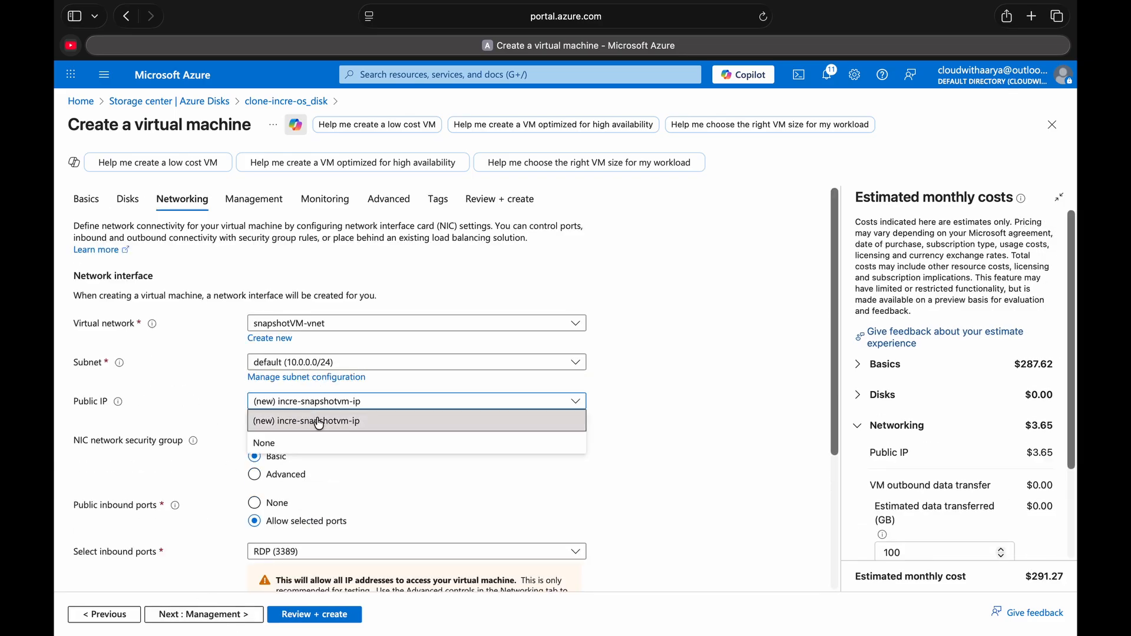
pyautogui.click(316, 422)
pyautogui.scroll(-3, 315, 509)
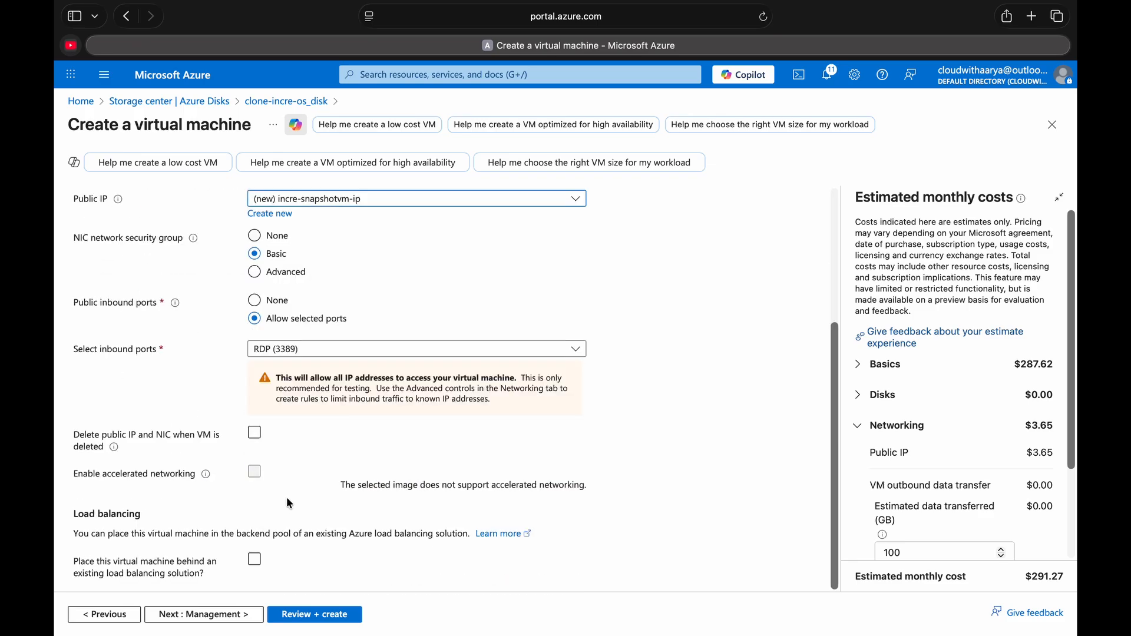
# - Keep the default management options, then review and create the incre-snapshotvm virtual machine
pyautogui.click(218, 614)
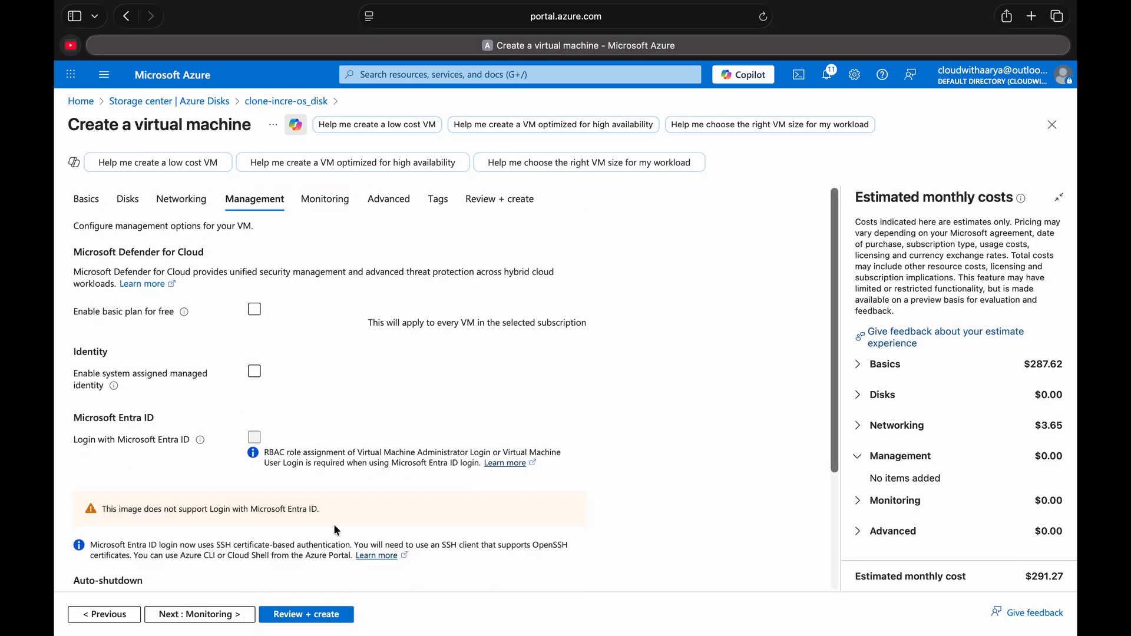
pyautogui.click(295, 617)
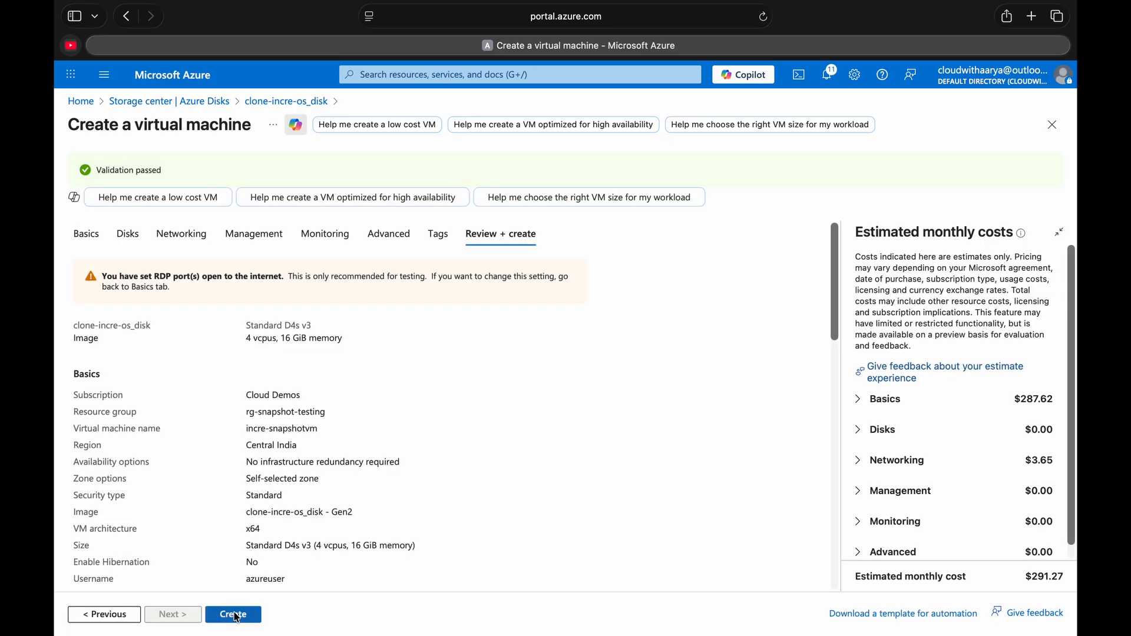
pyautogui.click(234, 616)
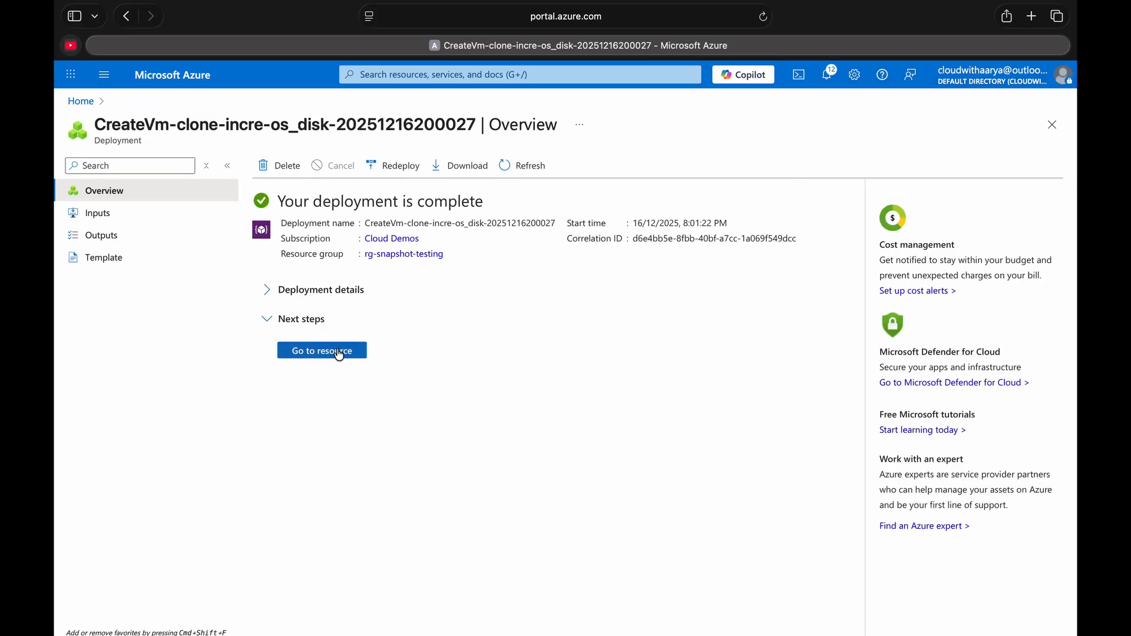
# - Open the deployed VM resource and copy its primary NIC public IP address
pyautogui.click(340, 355)
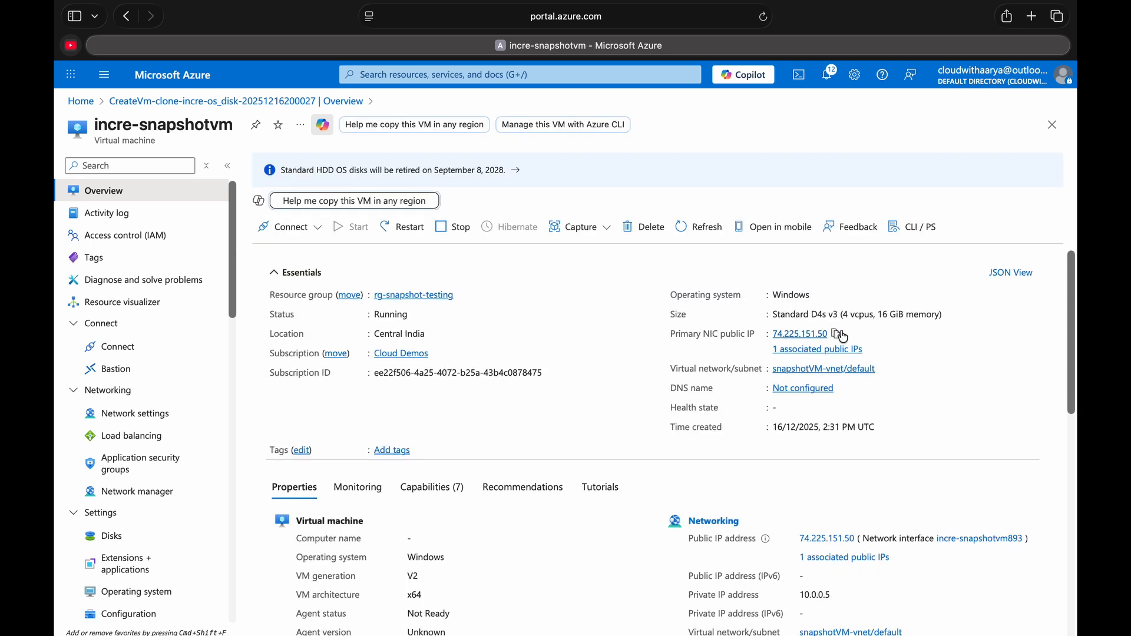
pyautogui.click(839, 333)
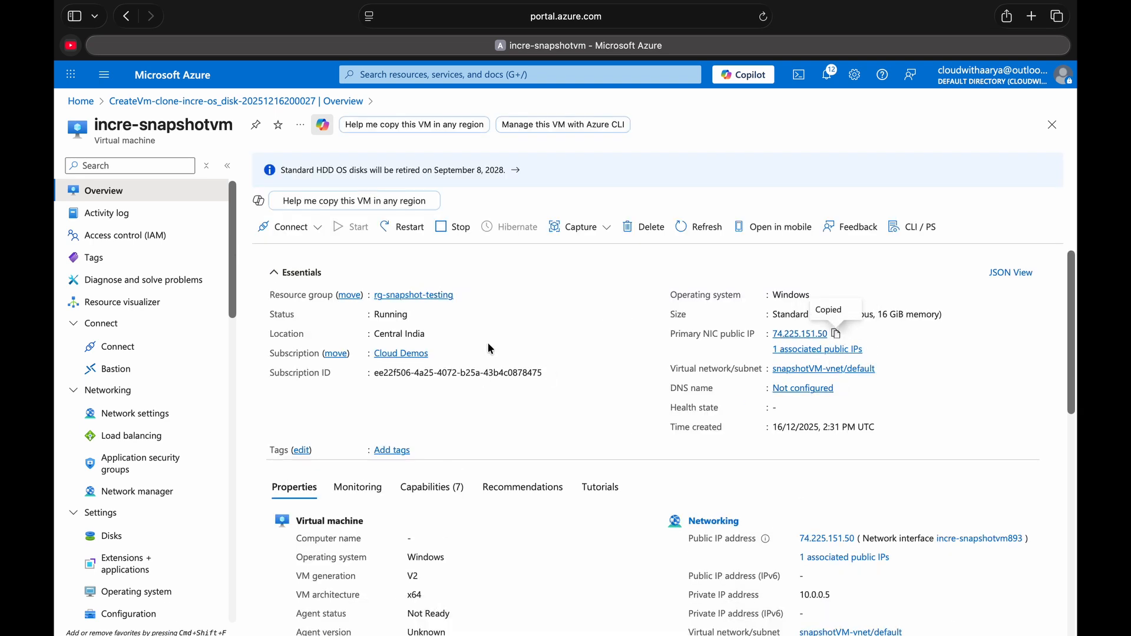
# - Switch to Microsoft Remote Desktop and add a PC using the copied VM public IP and the saved cloud user account
pyautogui.hotkey('ctrl', 'Left')
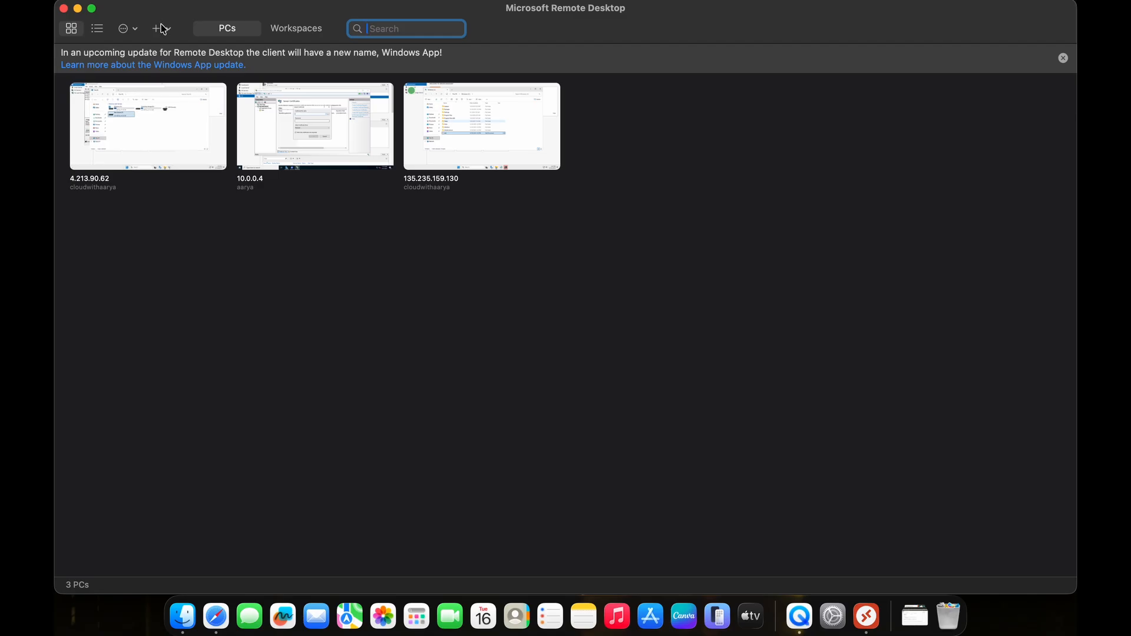
pyautogui.click(163, 29)
pyautogui.click(177, 52)
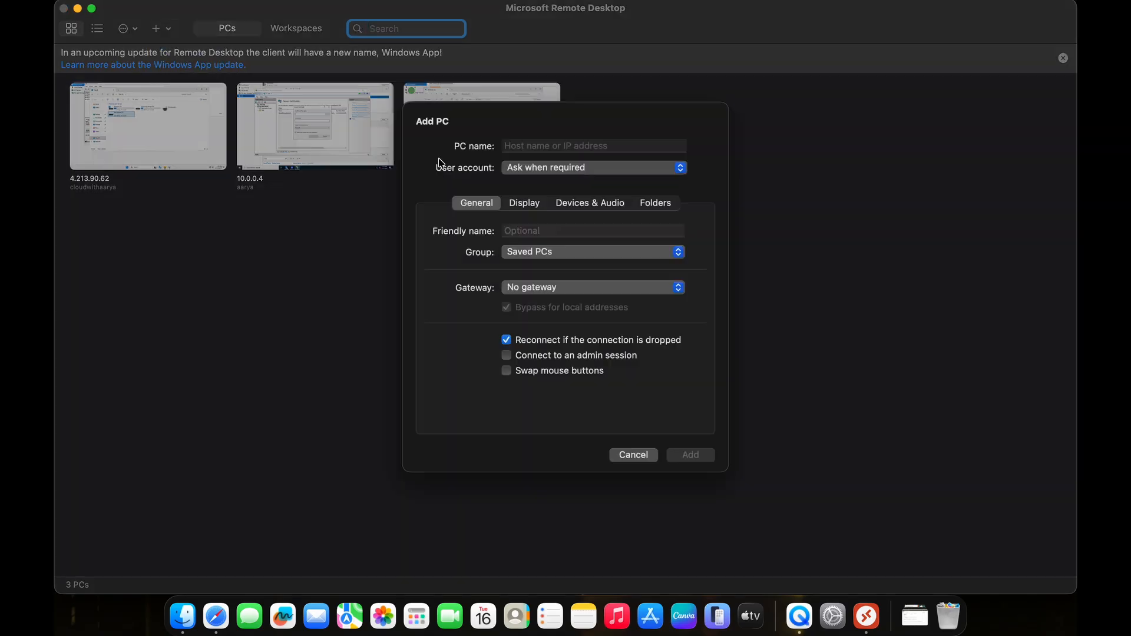
pyautogui.rightClick(554, 157)
pyautogui.click(574, 200)
pyautogui.click(580, 182)
pyautogui.click(566, 194)
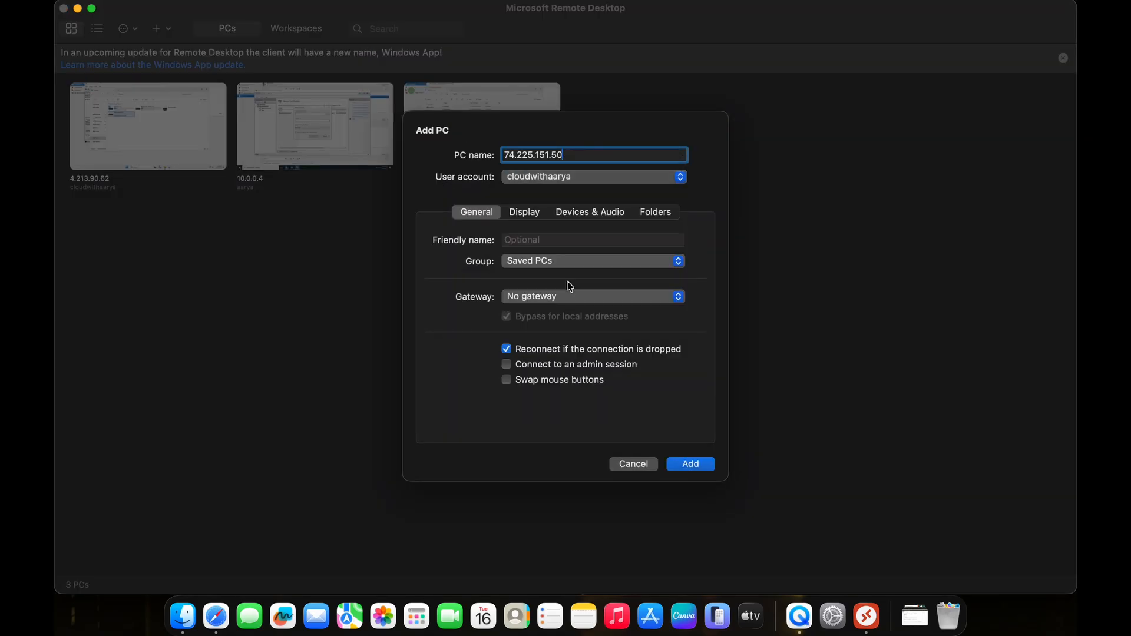
pyautogui.click(673, 466)
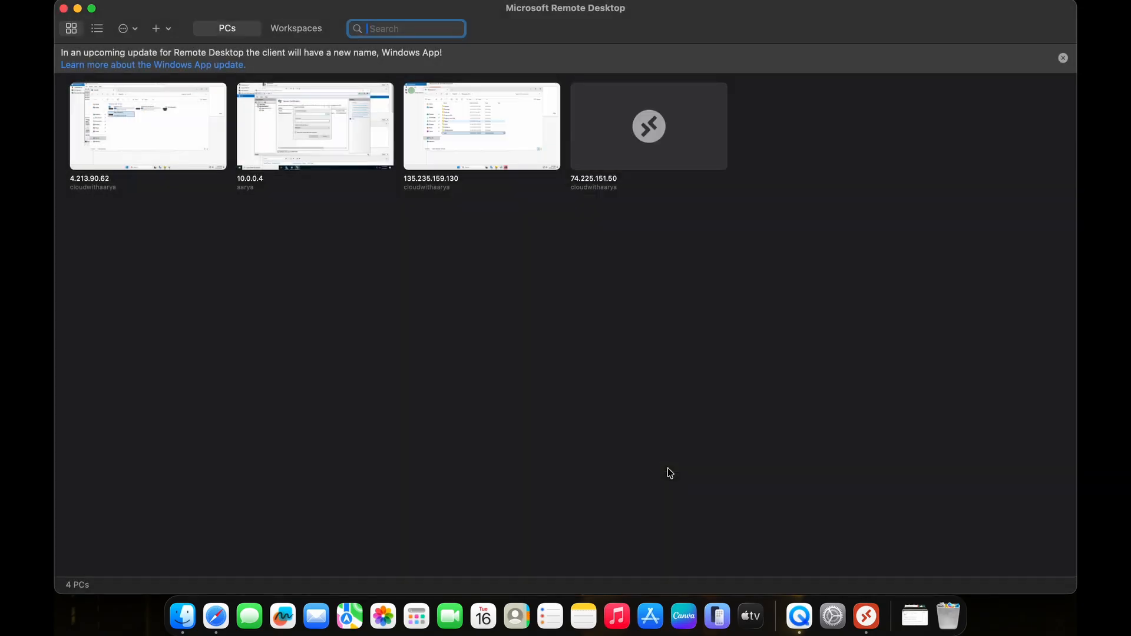
# - Connect to the newly added PC and dismiss the Shutdown Event Tracker dialog without giving a reason
pyautogui.doubleClick(636, 142)
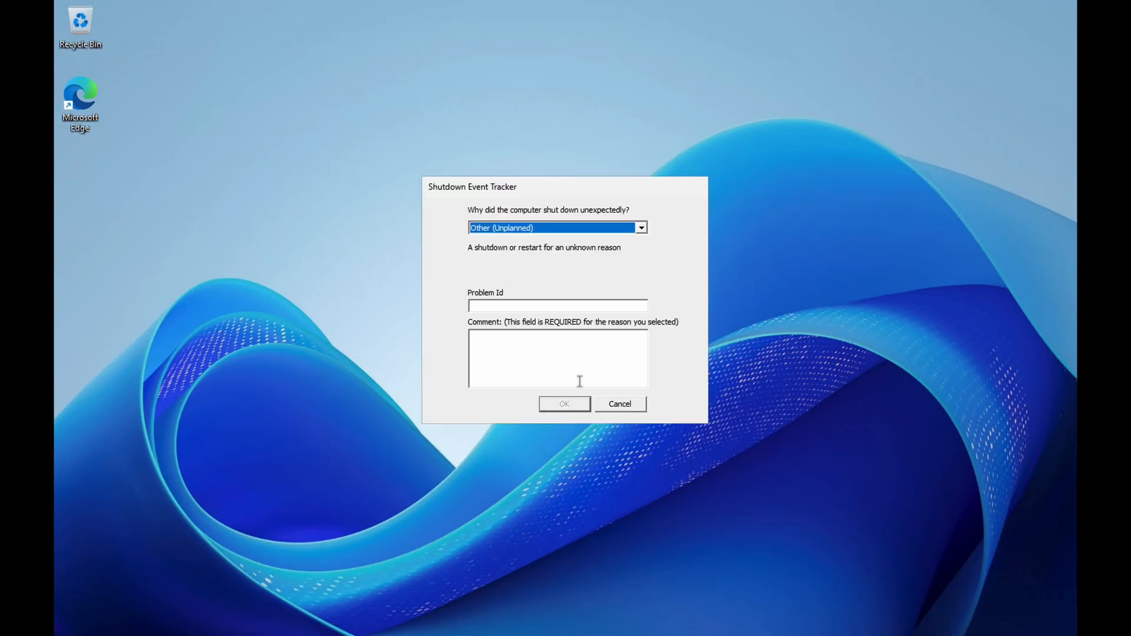
pyautogui.click(607, 404)
# - Search the VM for explorer, open File Explorer and go to This PC
pyautogui.press('super+s')
pyautogui.write('explorer')
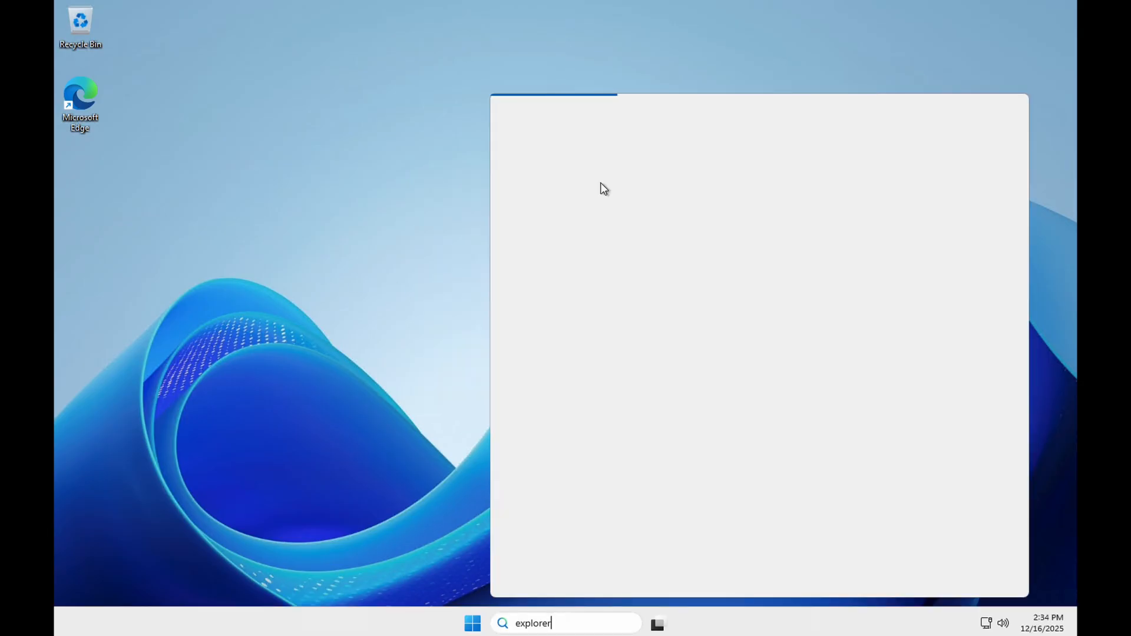
pyautogui.click(588, 191)
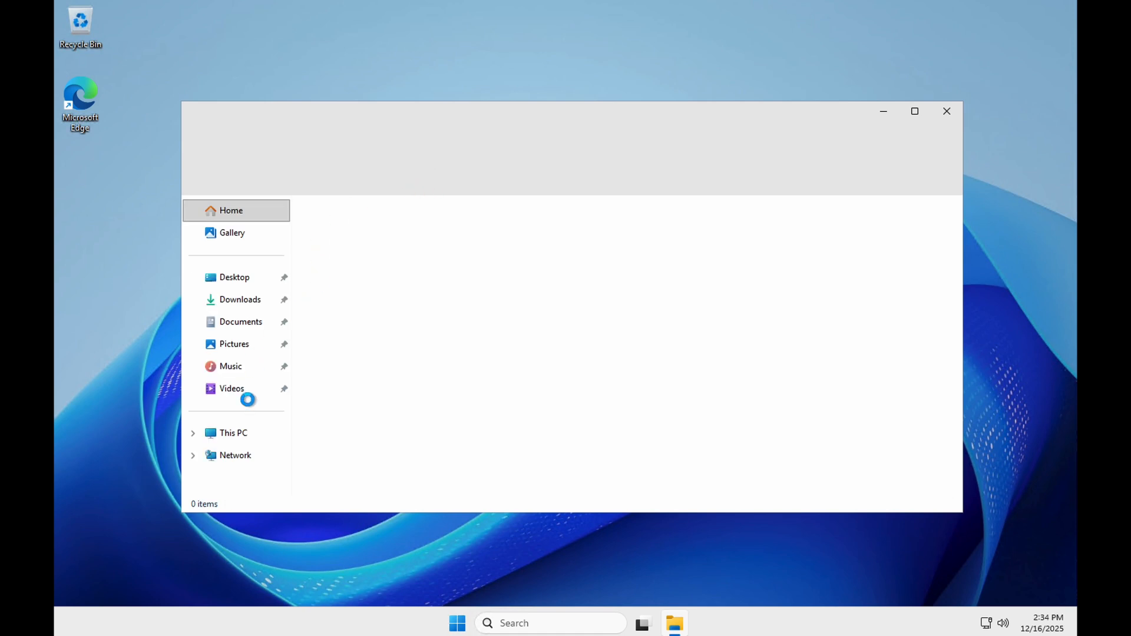
pyautogui.click(239, 434)
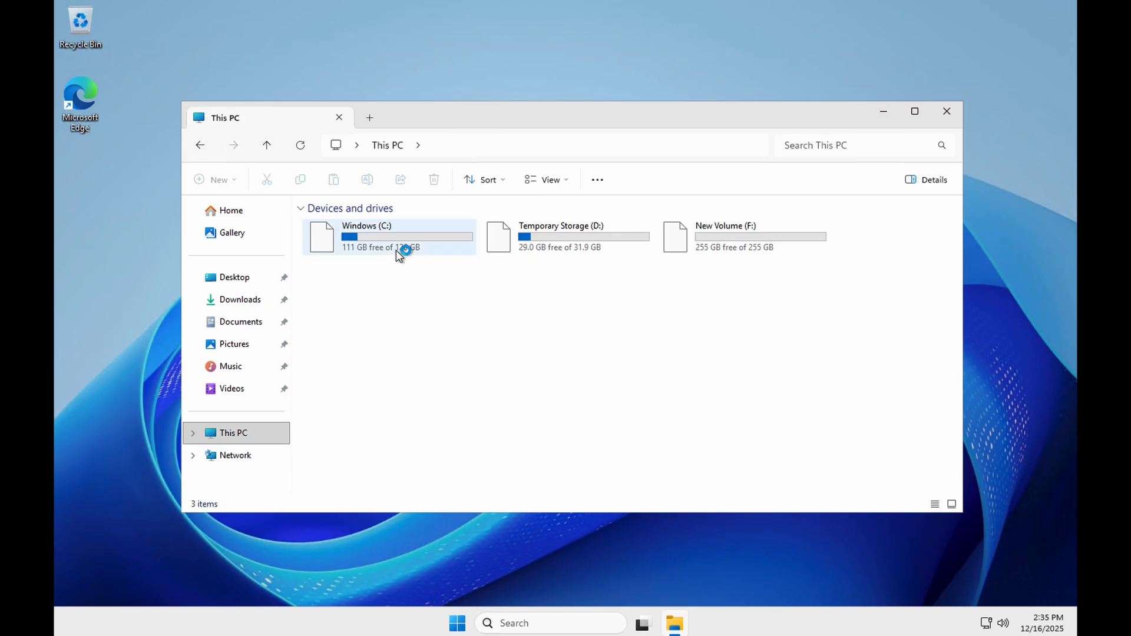
# - Open the test text file on New Volume (F:) to check its content, then minimize Notepad
pyautogui.doubleClick(719, 248)
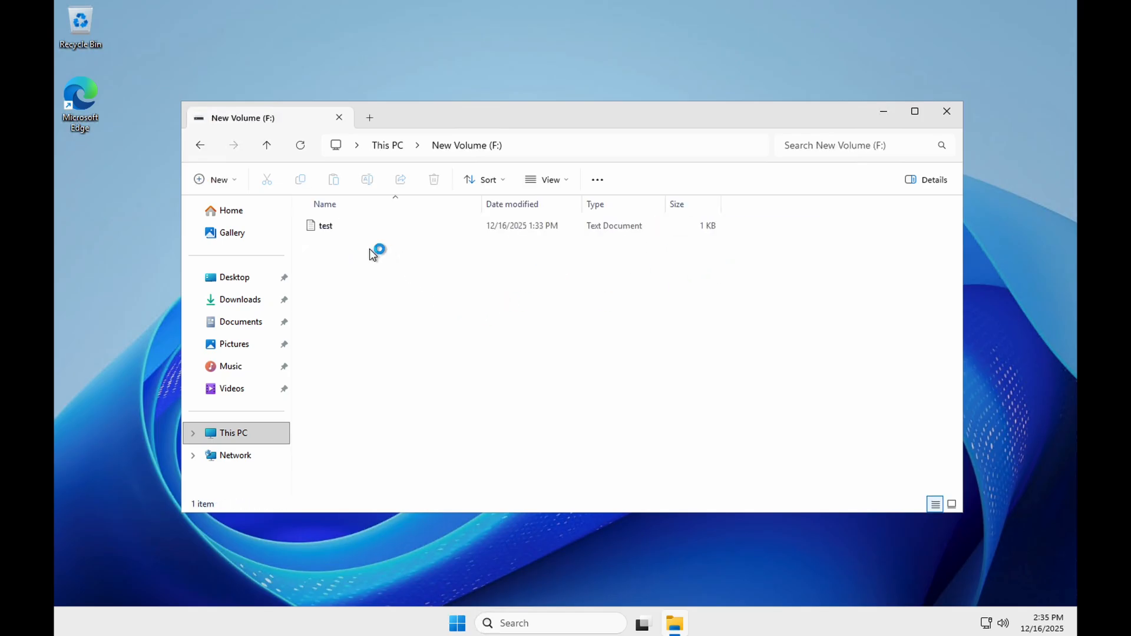
pyautogui.doubleClick(363, 227)
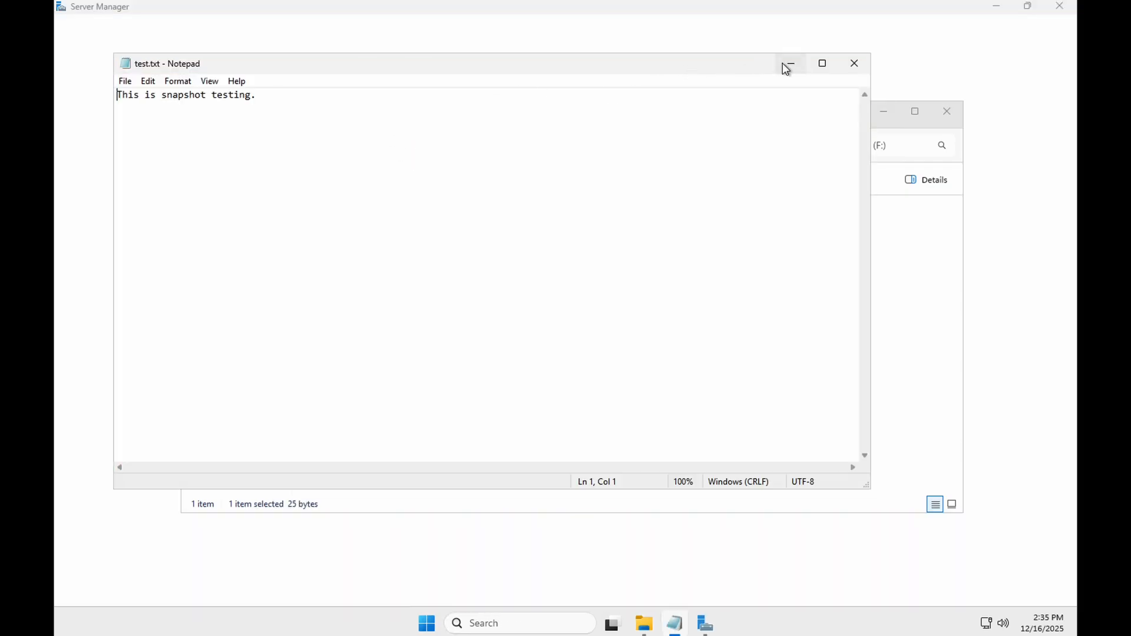
pyautogui.click(789, 64)
# - Return to This PC and open the test text file on the Windows (C:) drive to check its content
pyautogui.click(241, 429)
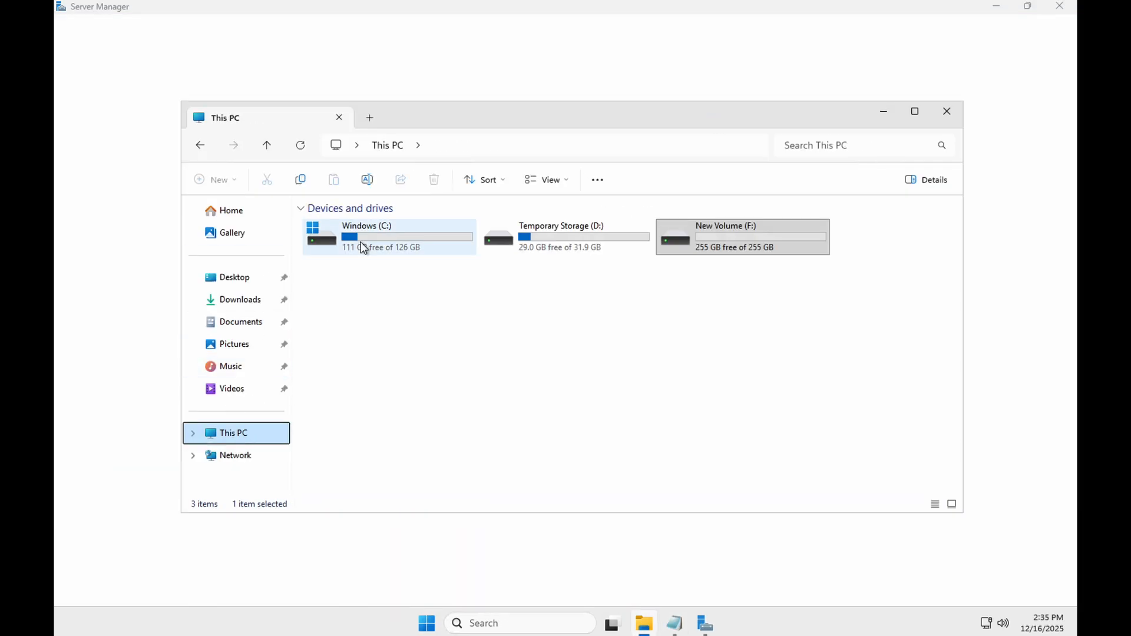
pyautogui.doubleClick(360, 242)
pyautogui.doubleClick(360, 407)
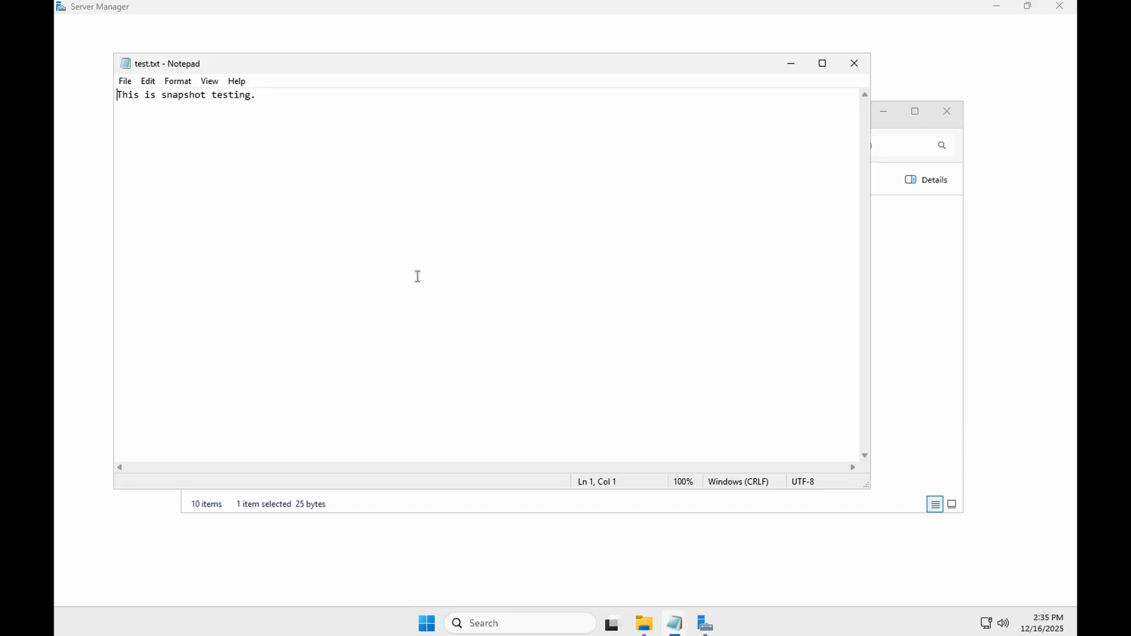